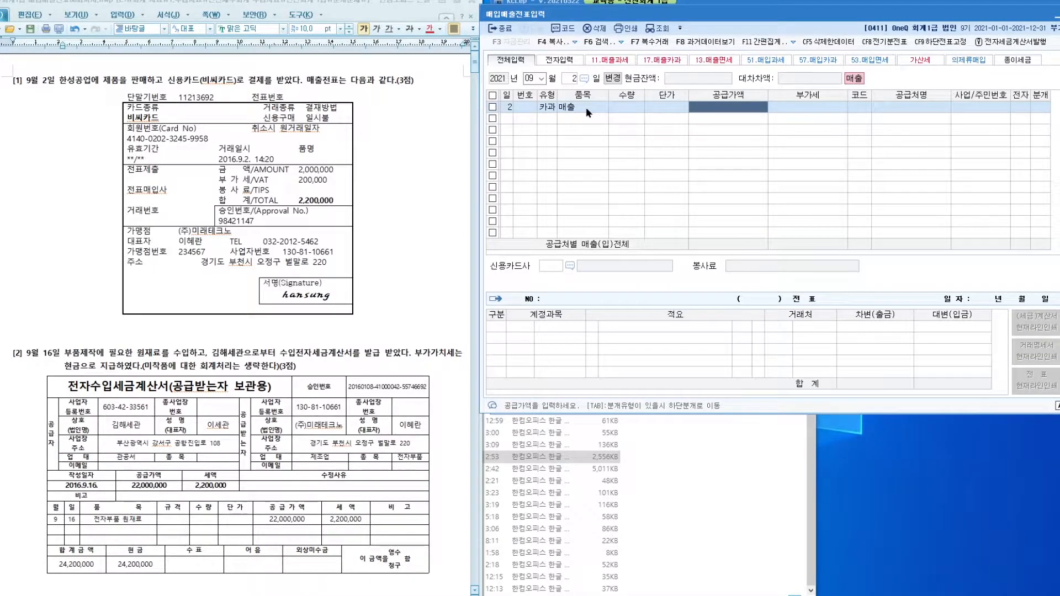
left_click(279, 331)
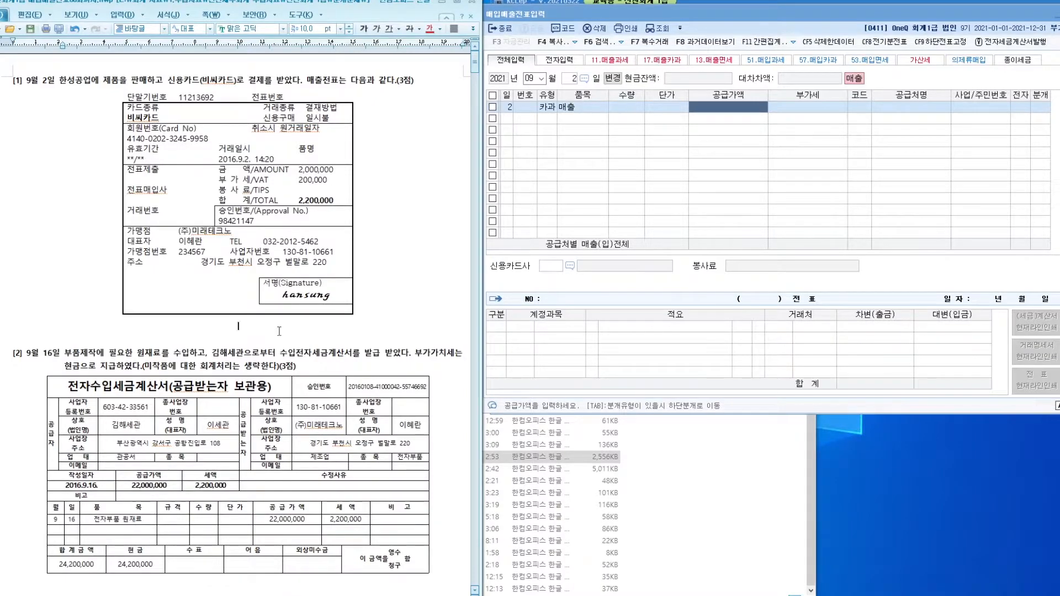
left_click(312, 233)
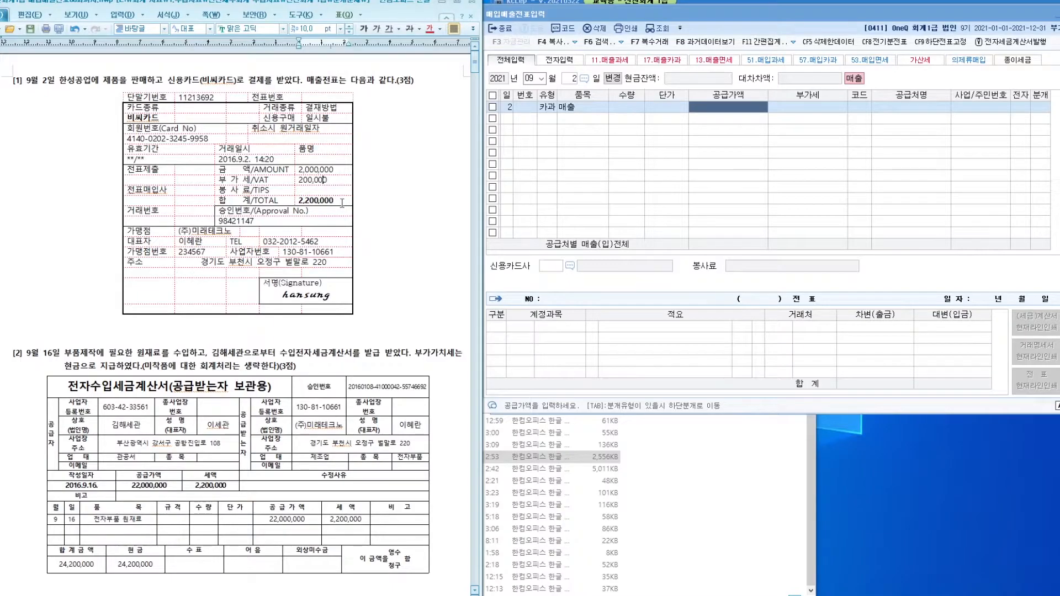
left_click(240, 337)
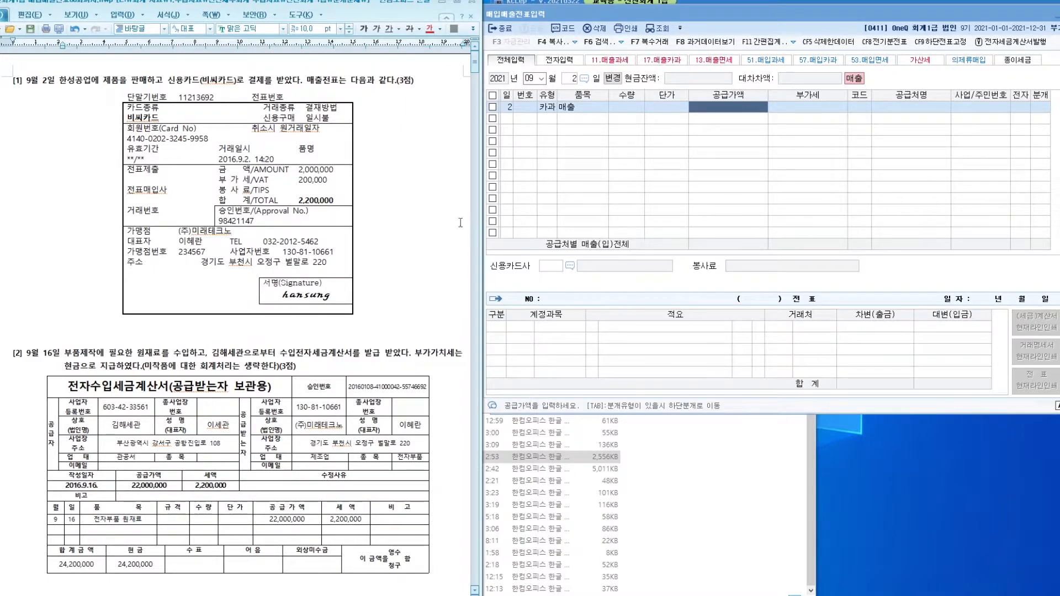
left_click(649, 100)
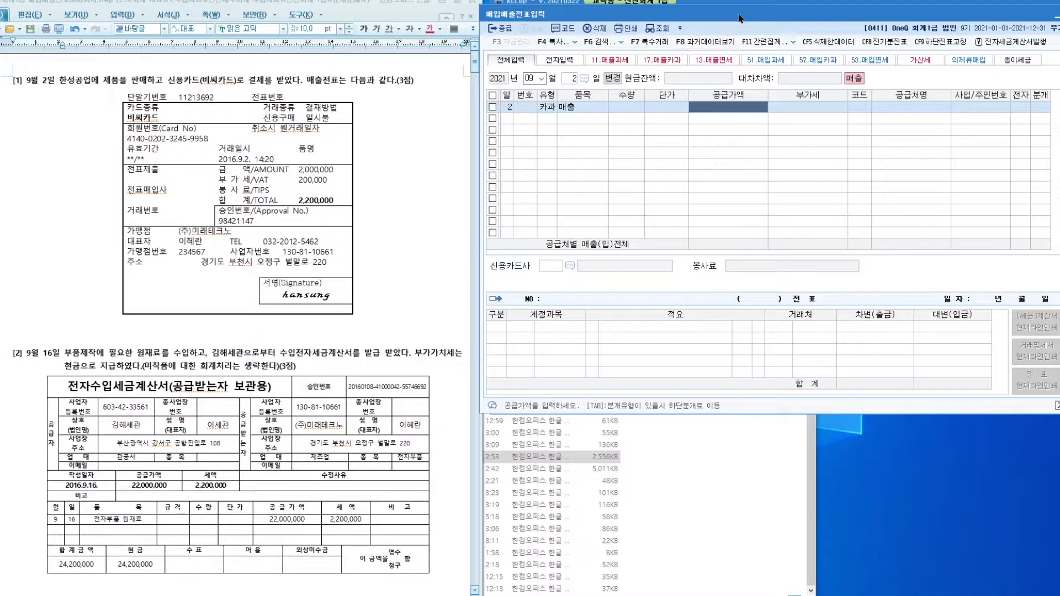
- Open the 환경등록 settings to check the 부가세 포함 여부 options, and return to the 매입매출전표입력 window
left_click_drag(738, 19, 733, 196)
left_click(658, 115)
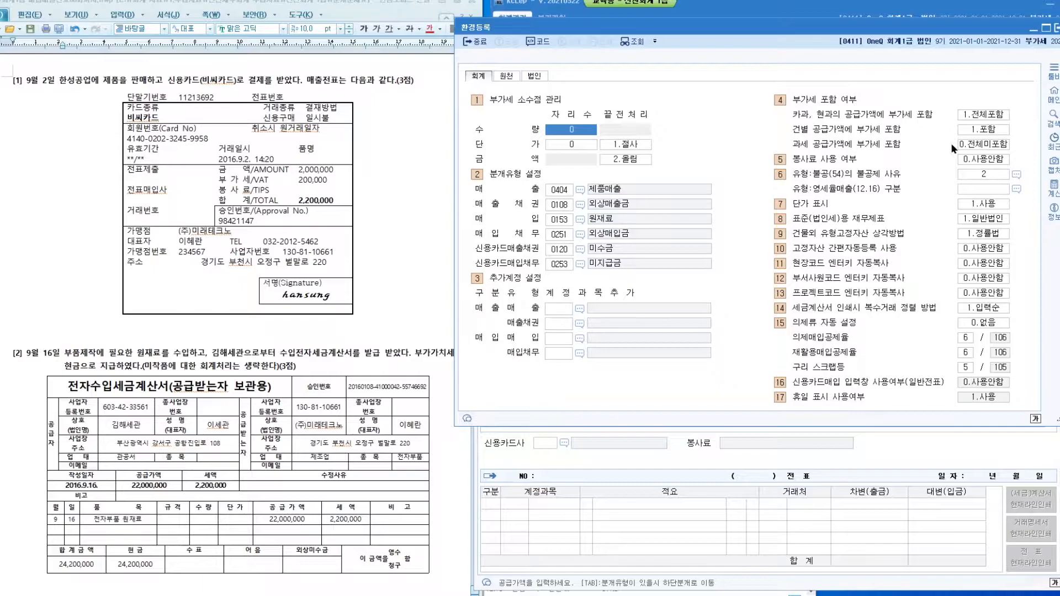
left_click(837, 10)
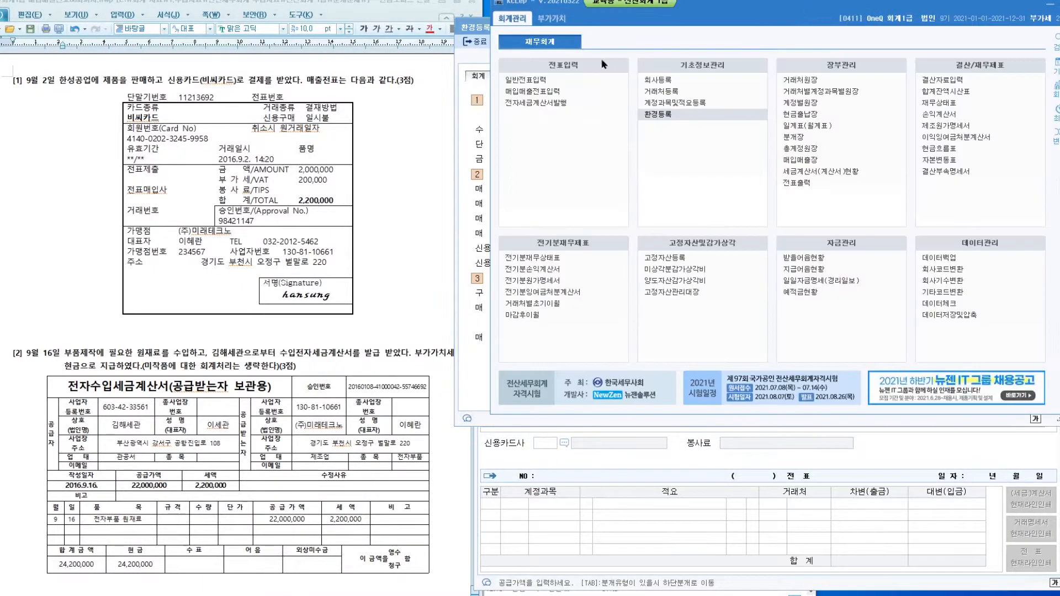
left_click(532, 91)
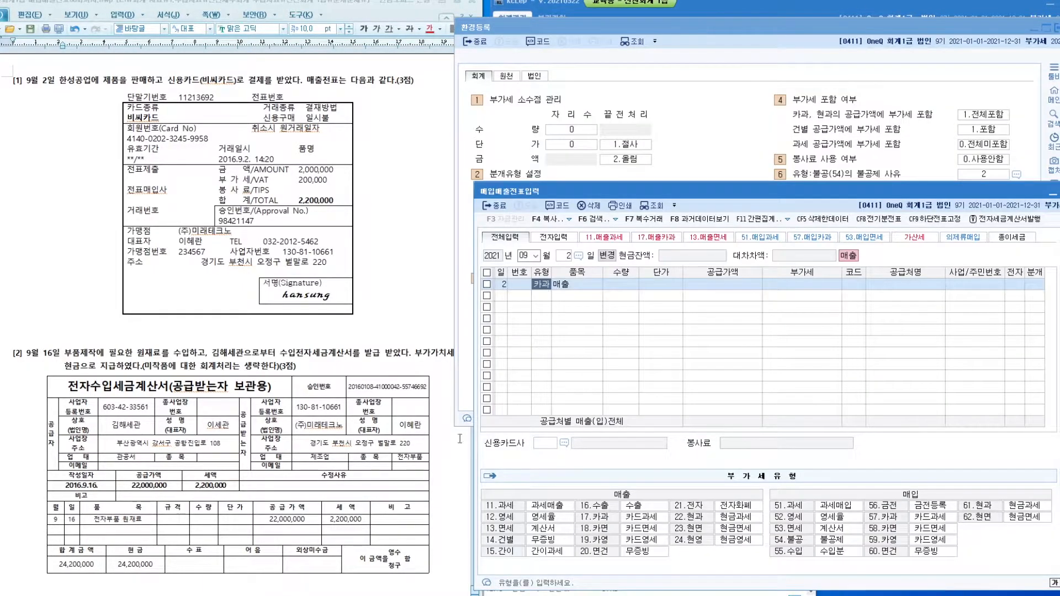
- Try the 2 September row as type 11 (과세) with a supply amount of 2,000,000, and reload the date for a blank row
type("11")
key("Return")
key("Return")
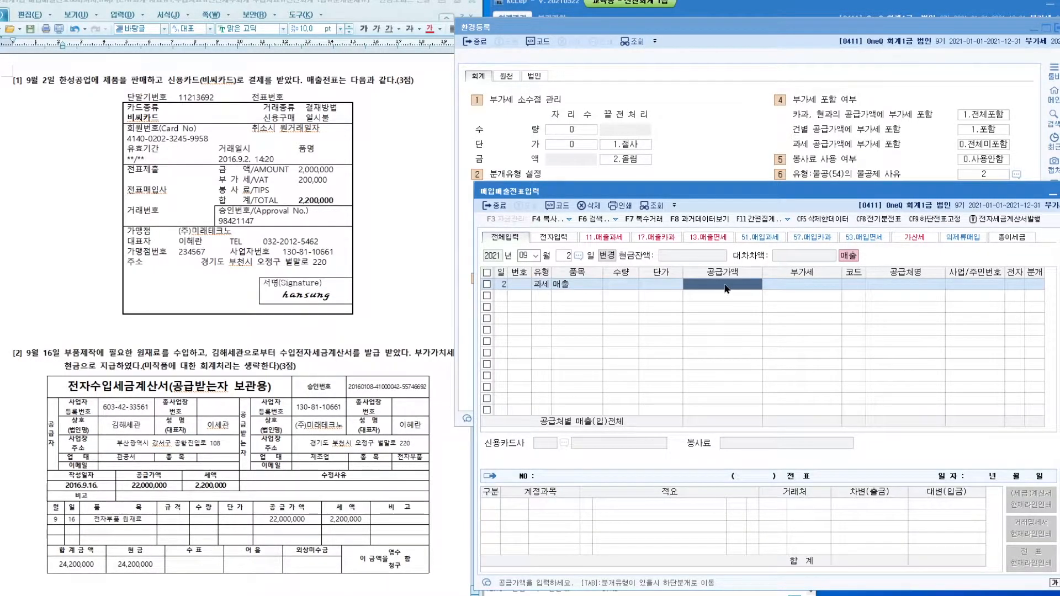
type("2000000")
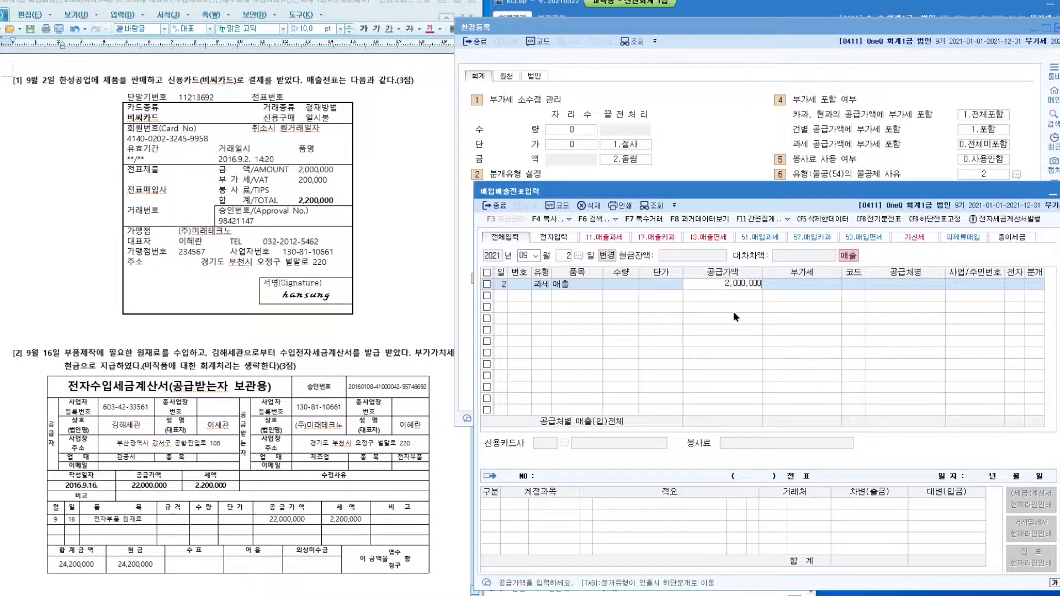
key("Return")
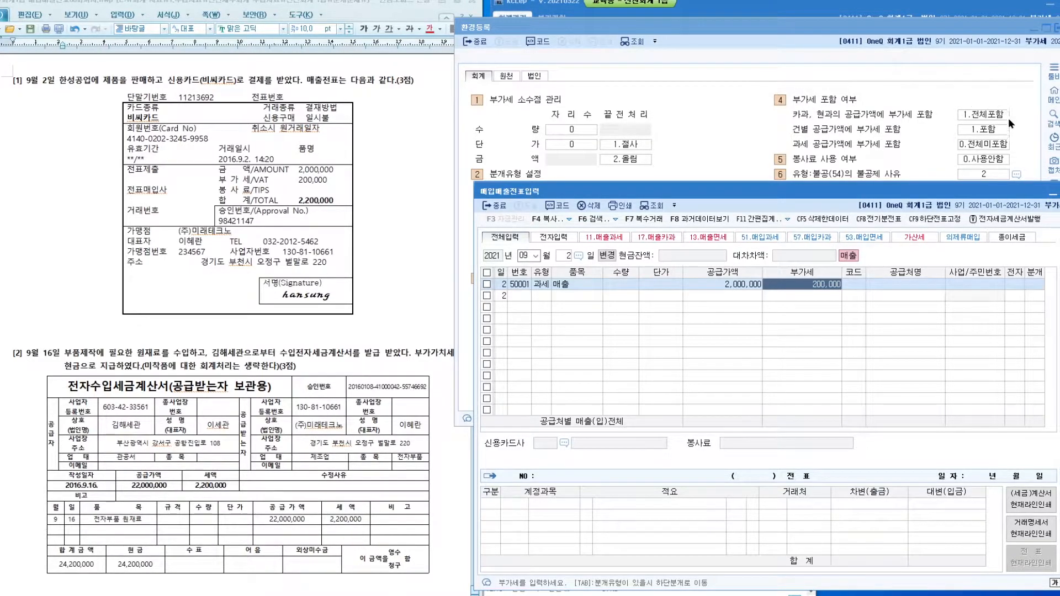
left_click(524, 255)
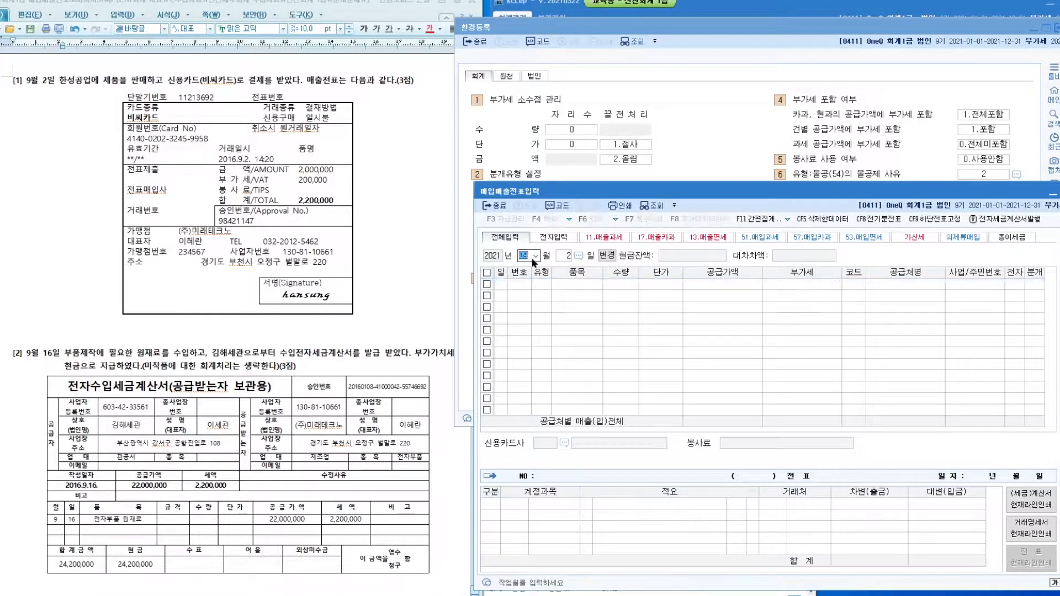
key("Return")
key("Return")
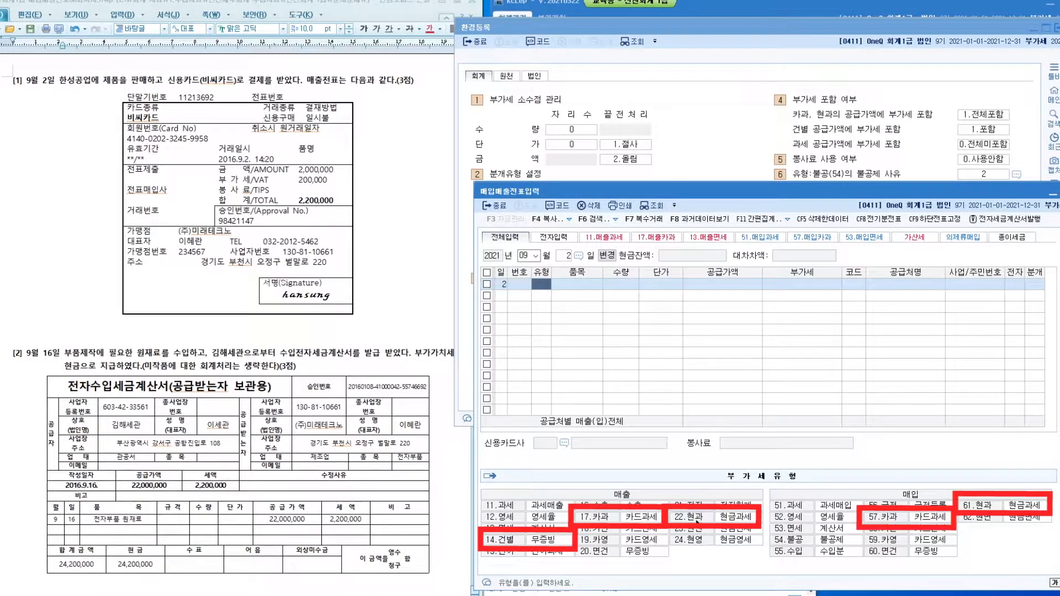
- Try recording the 2 September sale as type 17 (카과) with a supply amount of 2,000,000
type("17")
key("Return")
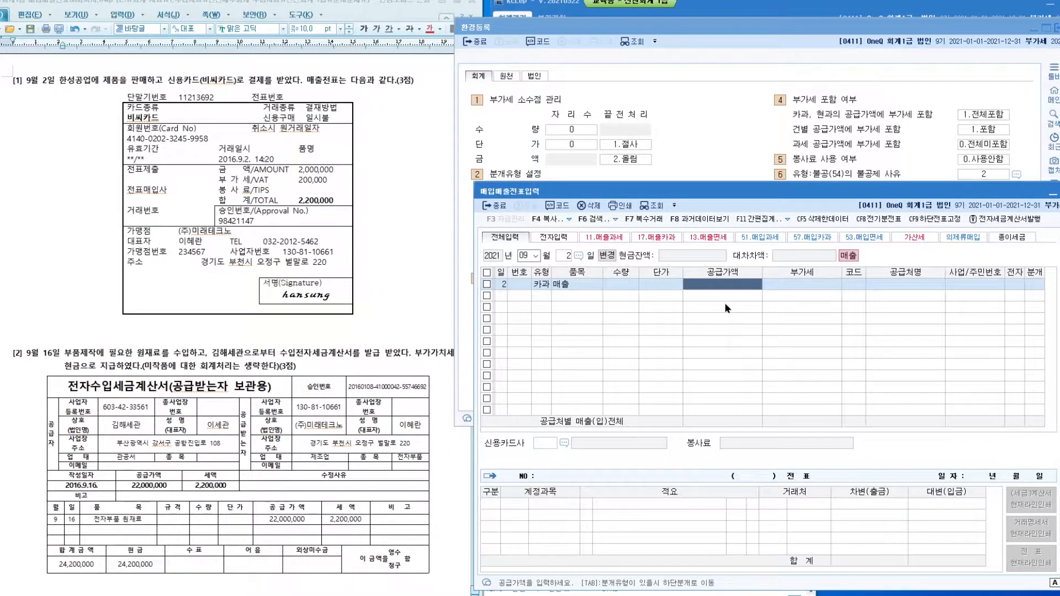
type("2000000")
key("Return")
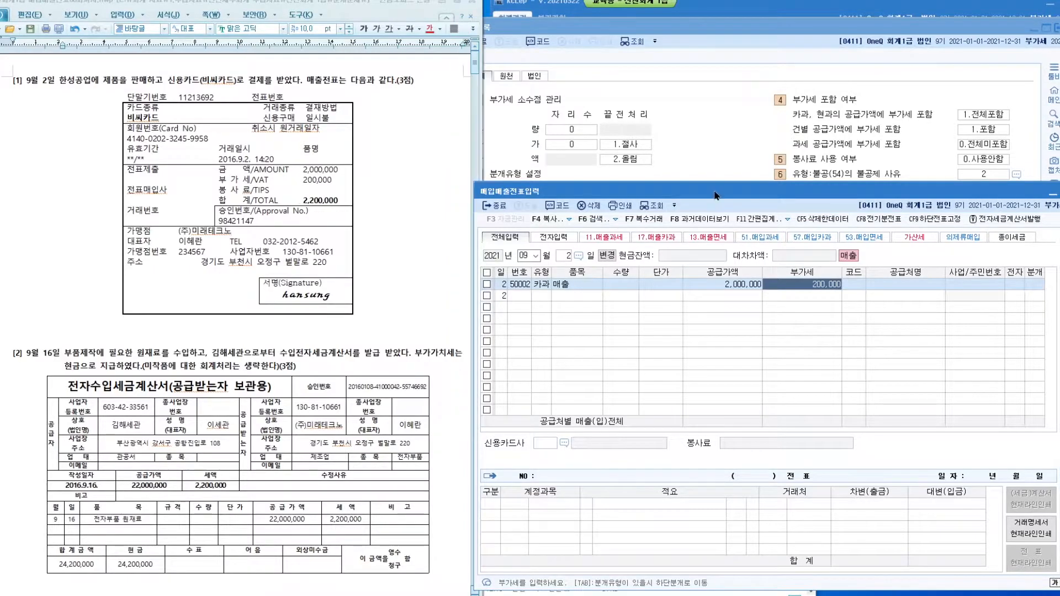
left_click_drag(715, 195, 708, 36)
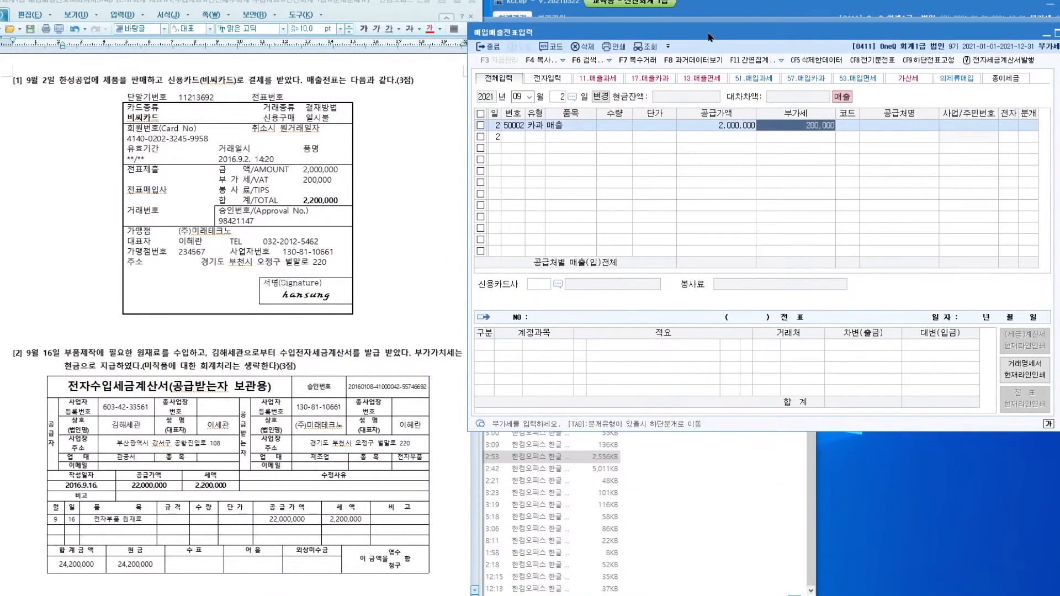
- Re-enter the 2 September card sale as type 17 (카과) with supply amount 2,000,000 and VAT 200,000
left_click(480, 126)
left_click(541, 133)
type("17")
key("Return")
key("Return")
key("Return")
type("2000000")
key("Return")
left_click(704, 124)
type("2,000,000")
key("Return")
key("Return")
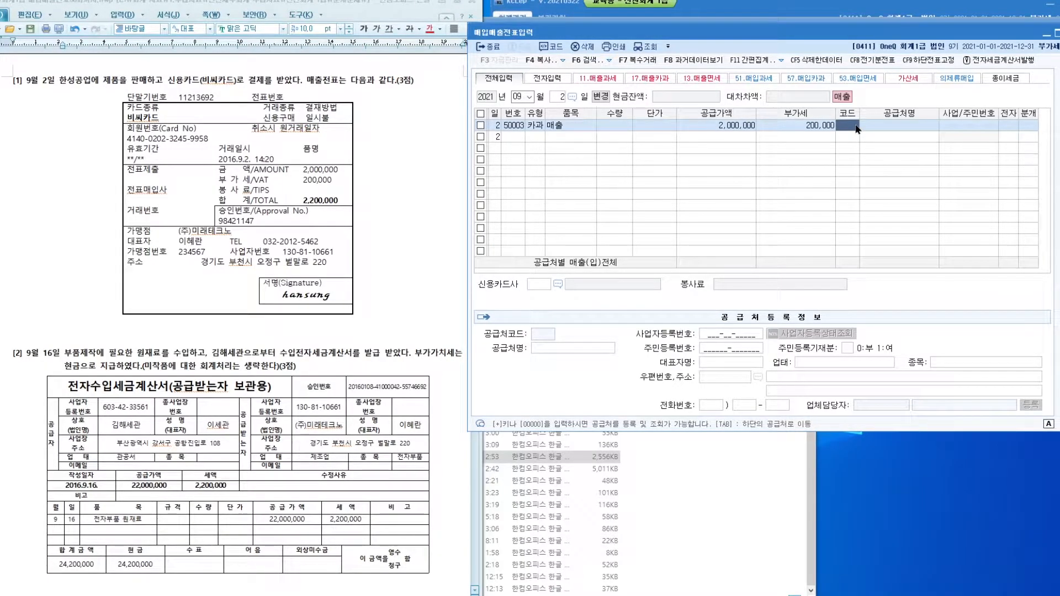
- Set the sale's trading partner to code 01174 (한성) and the credit card company to 99603 비씨카드
type("01174")
key("Return")
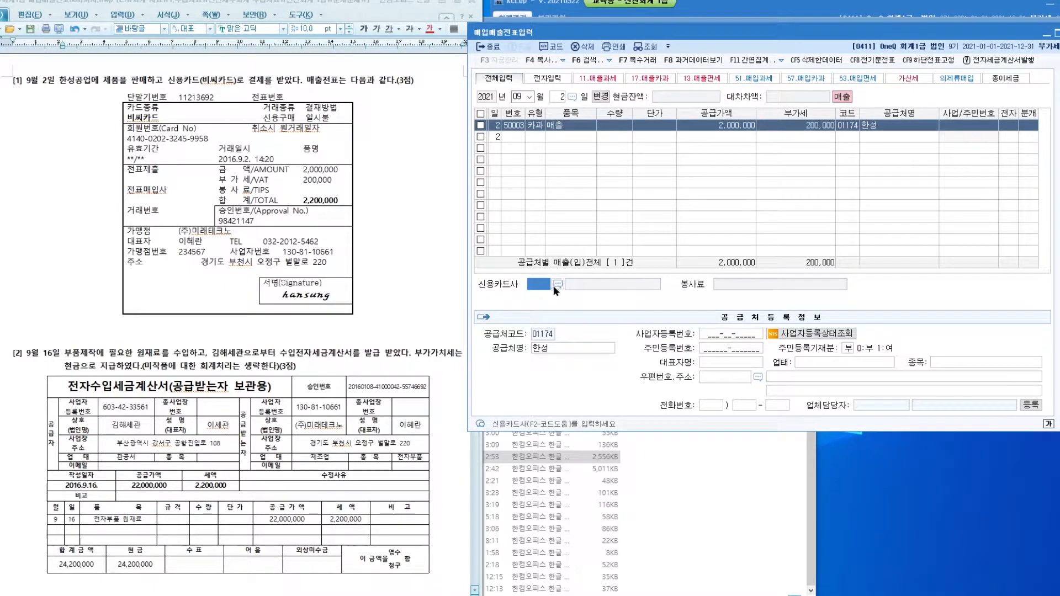
left_click(1030, 127)
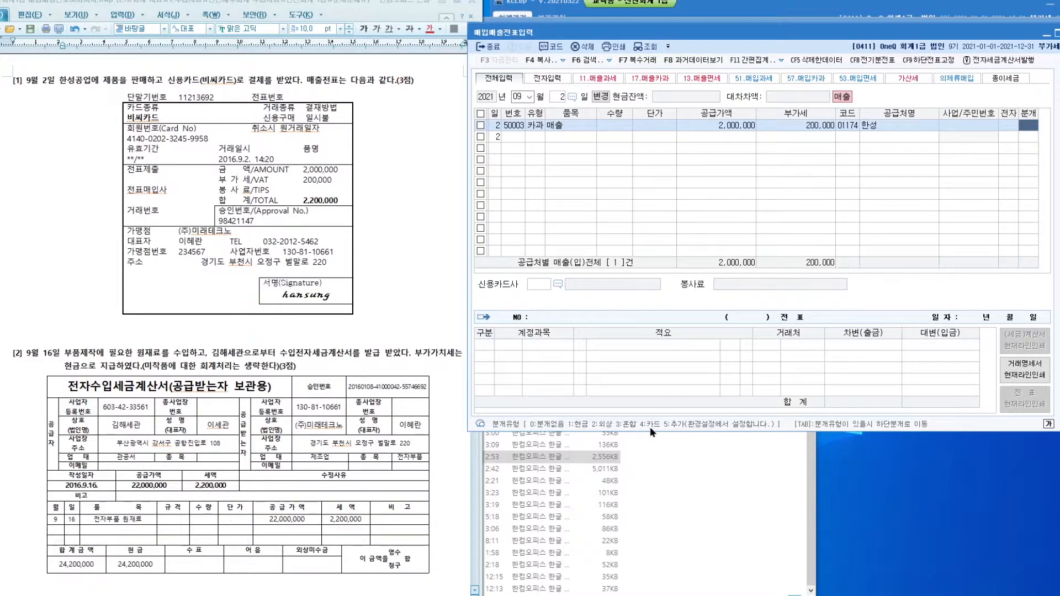
left_click(539, 285)
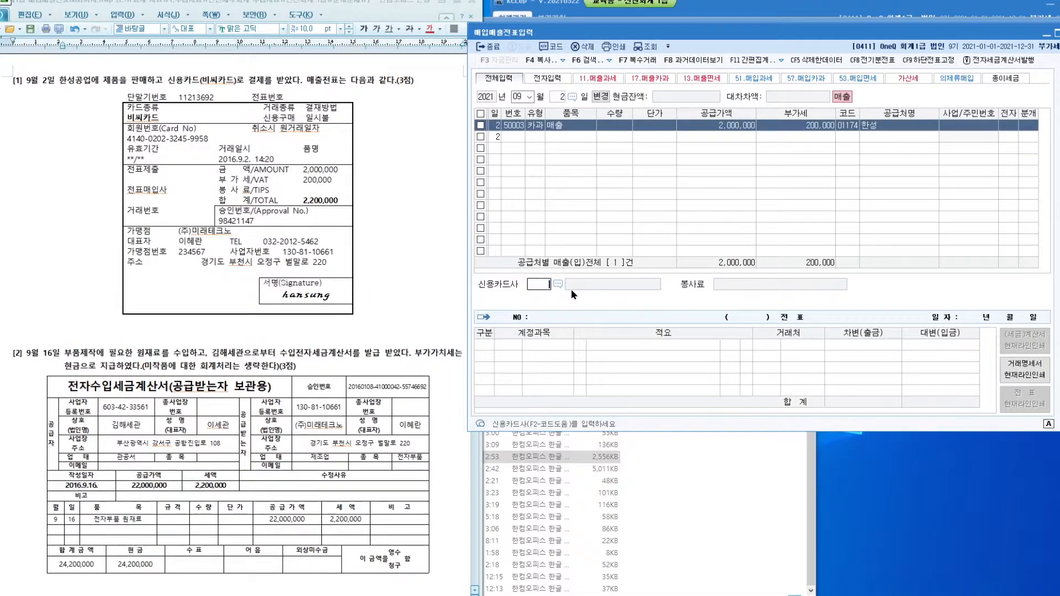
type("비")
key("Return")
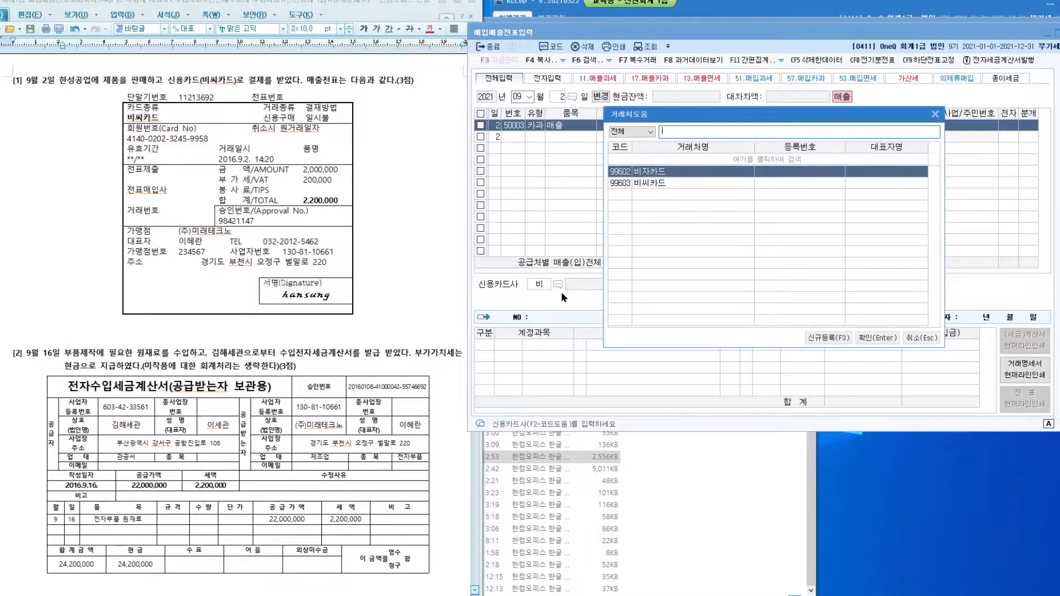
key("Down")
key("Return")
- Set the journal type of the 2 September sale to 4 (카드)
key("4")
key("Return")
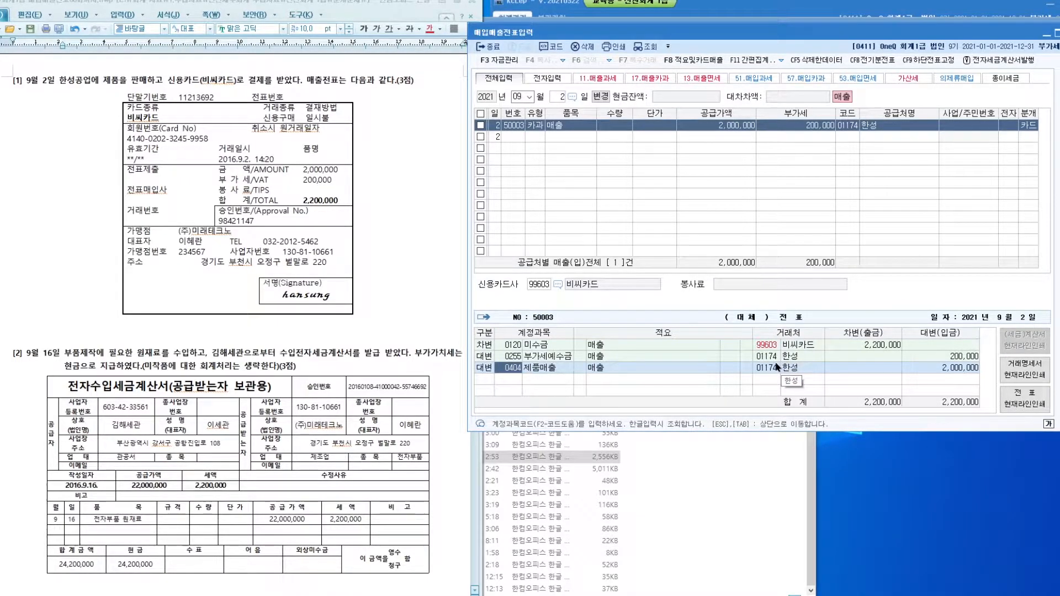
left_click(784, 349)
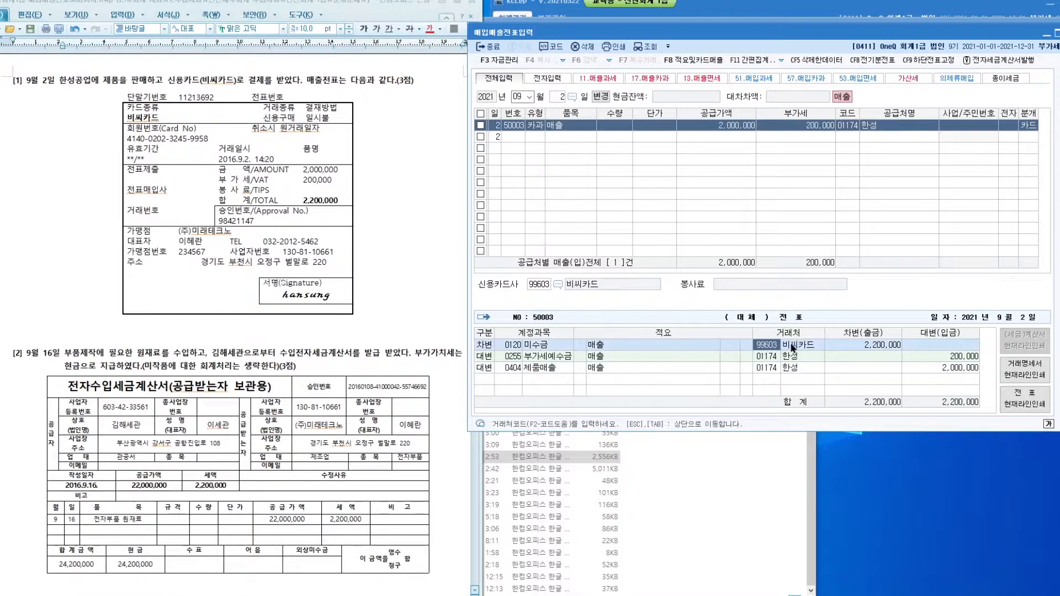
- Try journal type 3 (혼합) on the sale, and set it back to 4 (카드)
left_click(1029, 126)
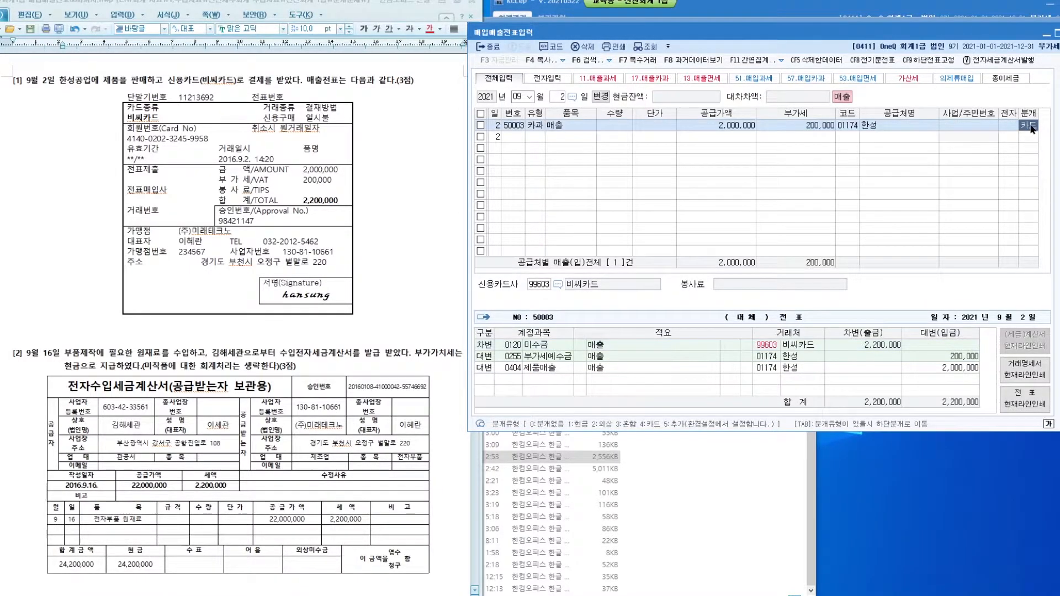
key("3")
key("Return")
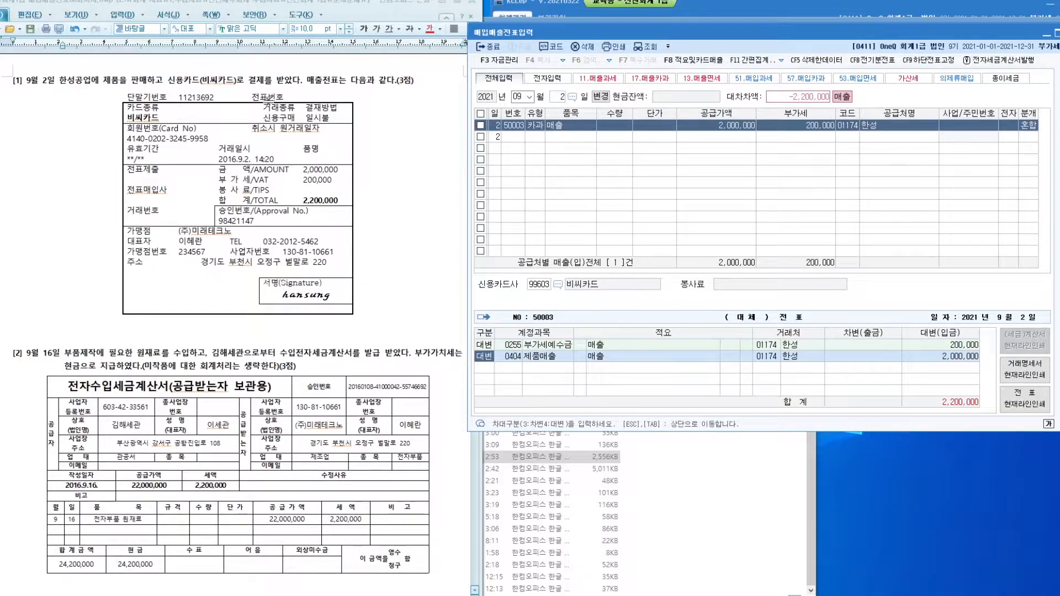
key("Escape")
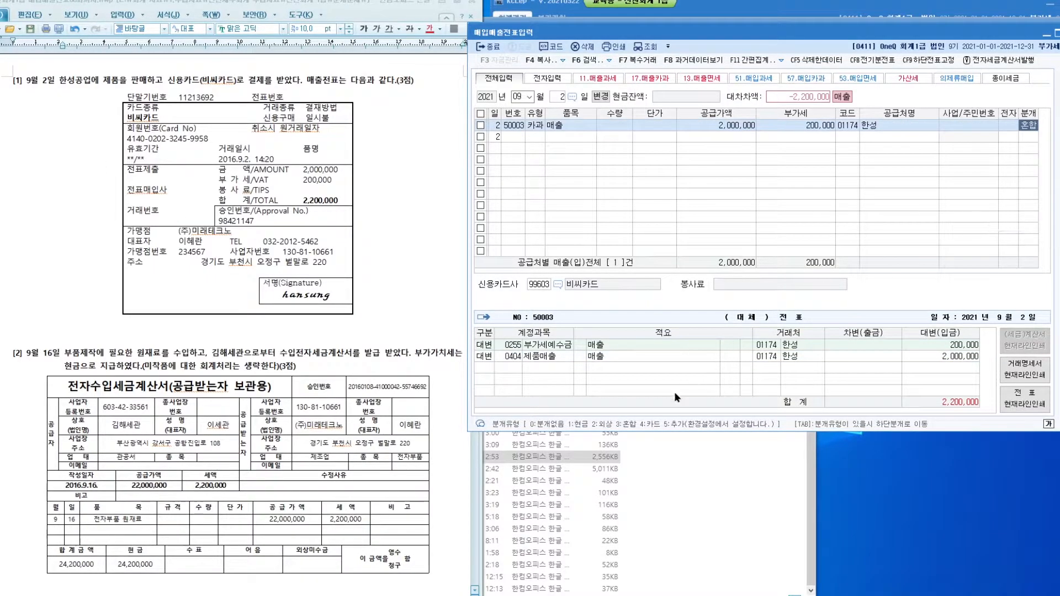
type("4")
key("Return")
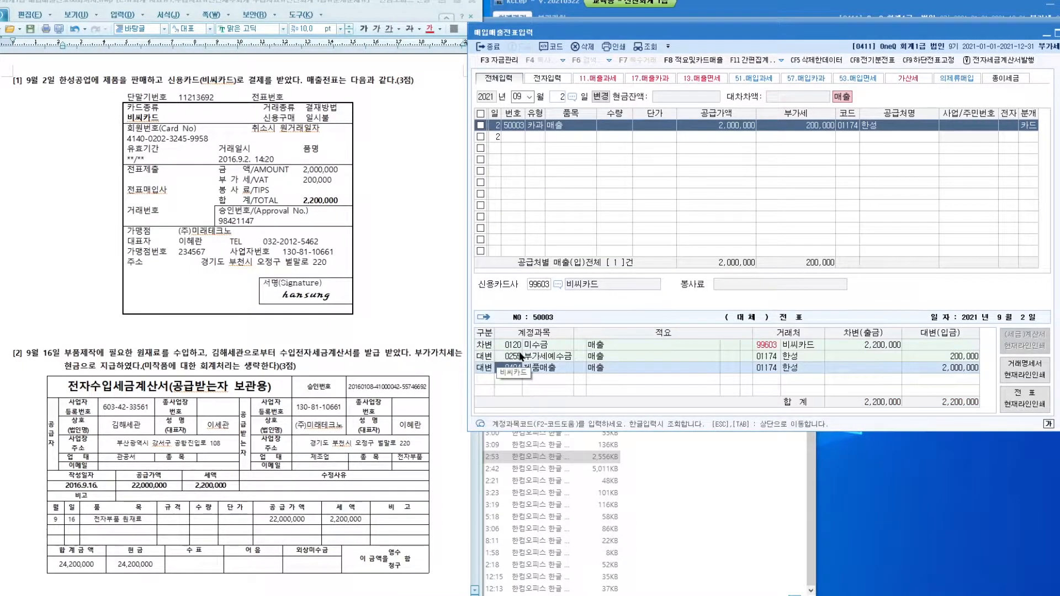
- Change the account of the voucher's debit line to 0108 외상매출금
key("Return")
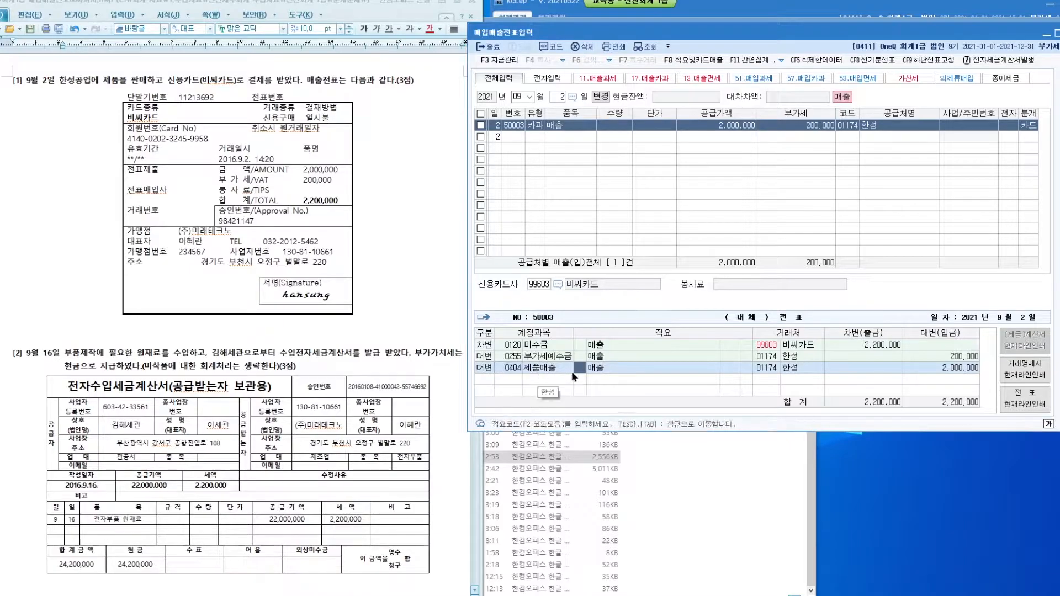
left_click(529, 369)
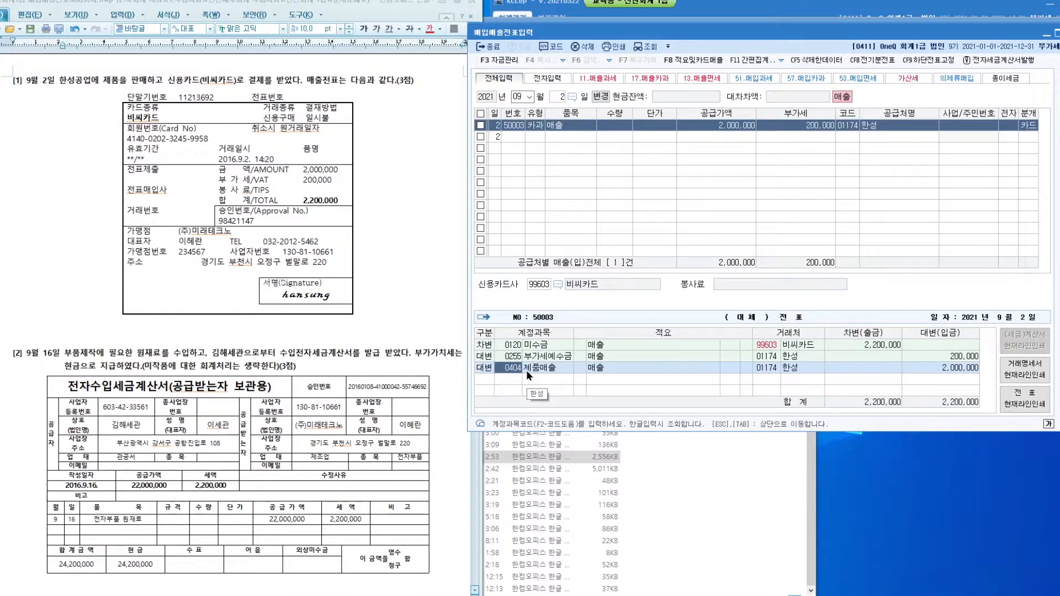
left_click(529, 344)
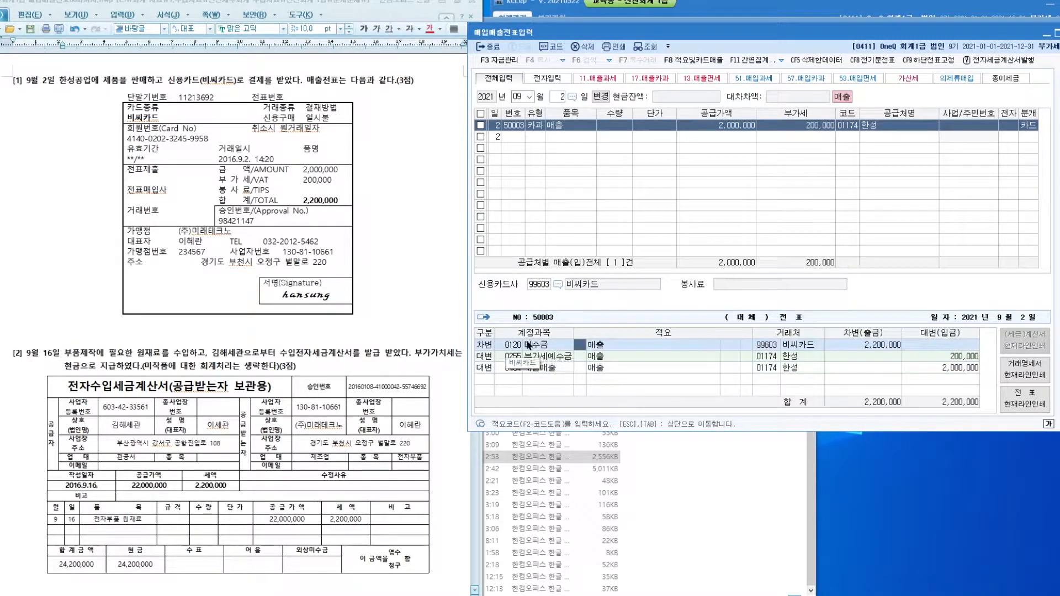
left_click(514, 346)
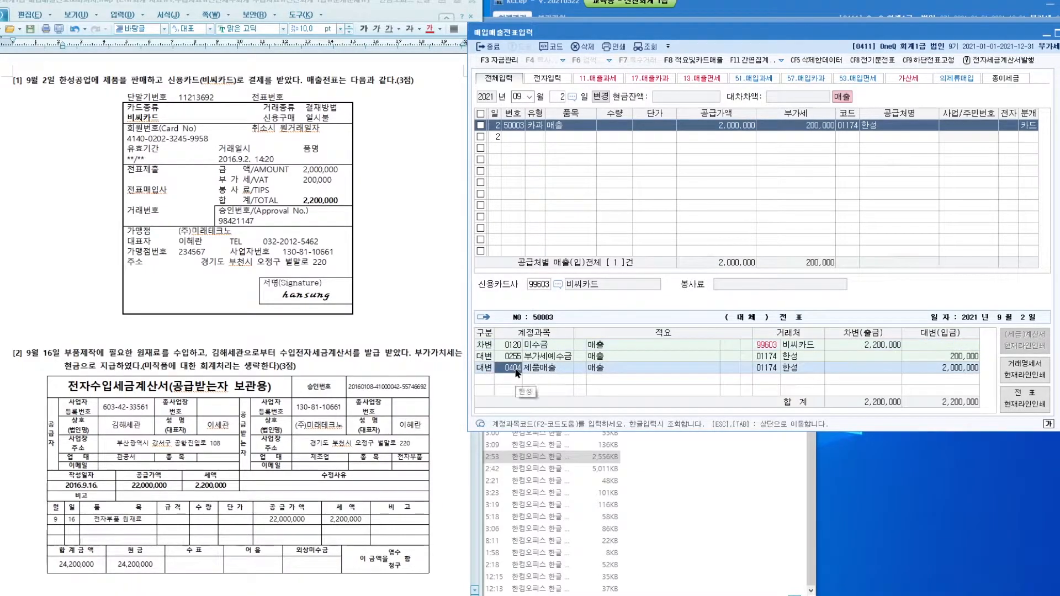
left_click(508, 344)
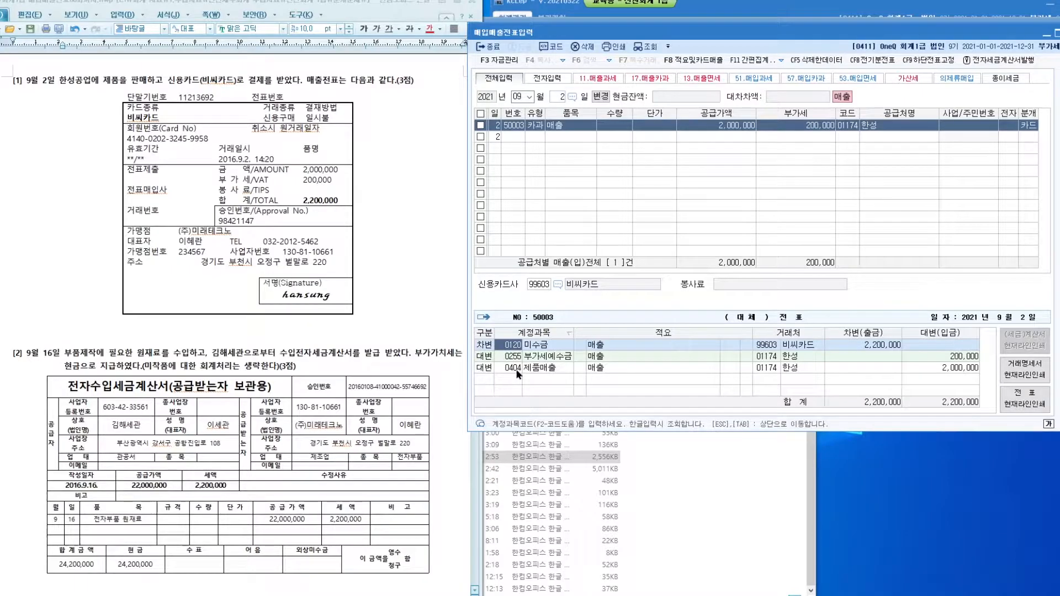
left_click(552, 370)
left_click(513, 347)
type("오")
left_click(571, 348)
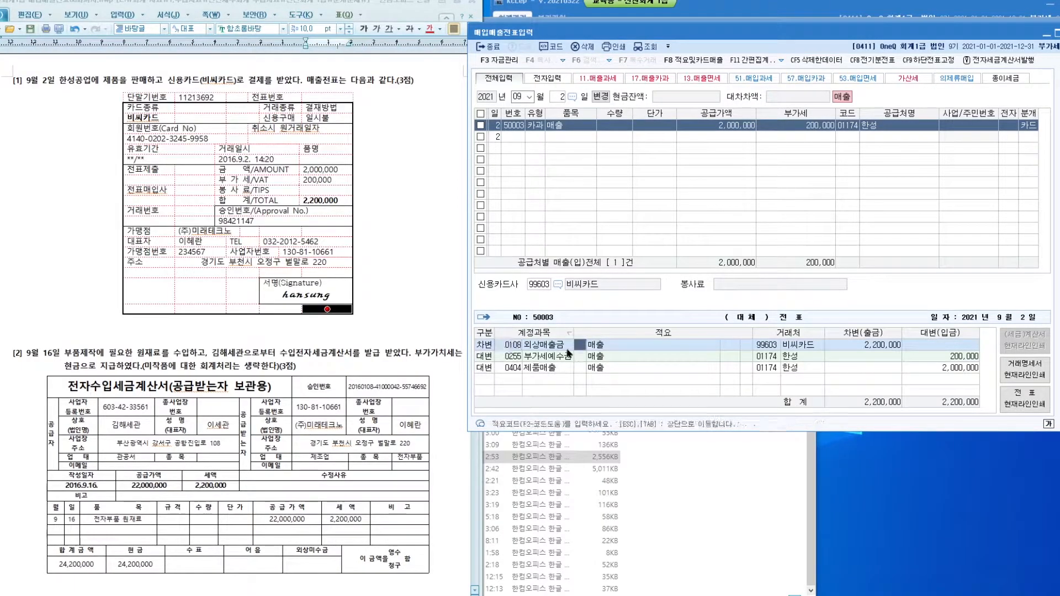
- Bring question [2] about the 16 September import tax invoice into view in the problem document
left_click(658, 349)
left_click(789, 348)
left_click(385, 314)
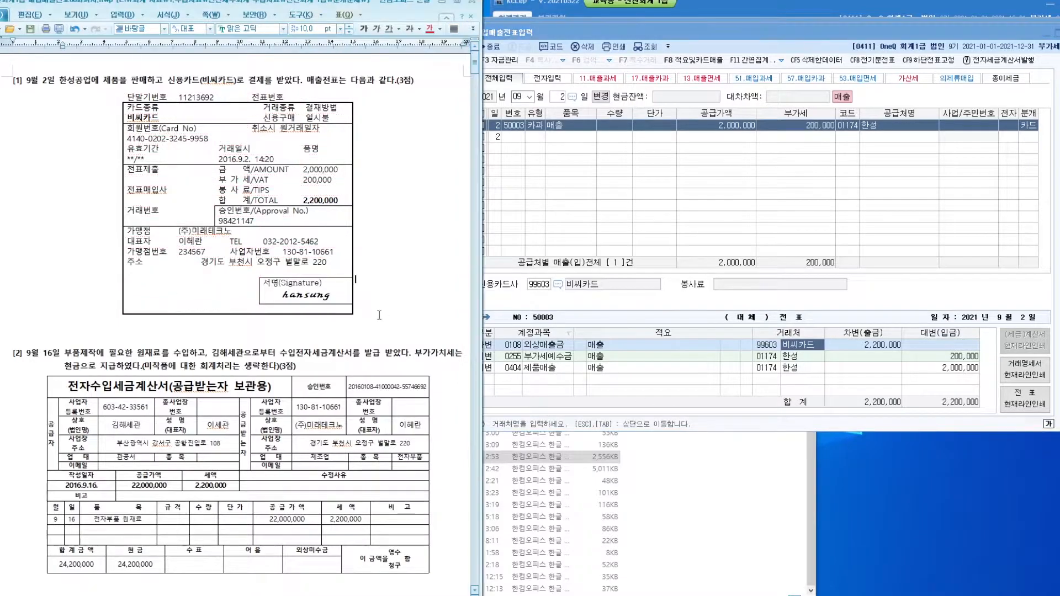
scroll(386, 313, "down", 5)
left_click(620, 350)
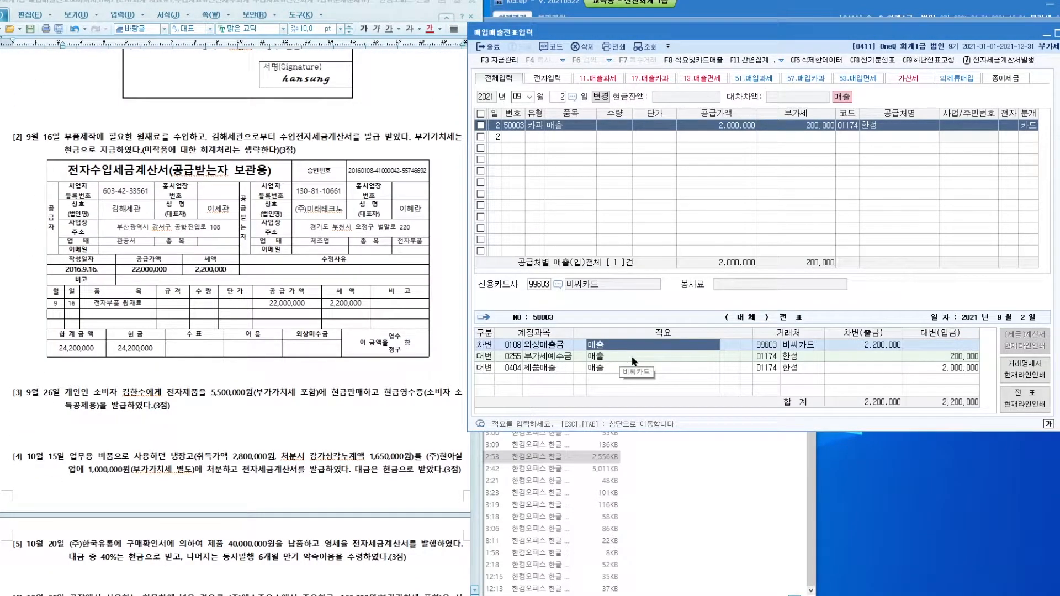
left_click(634, 360)
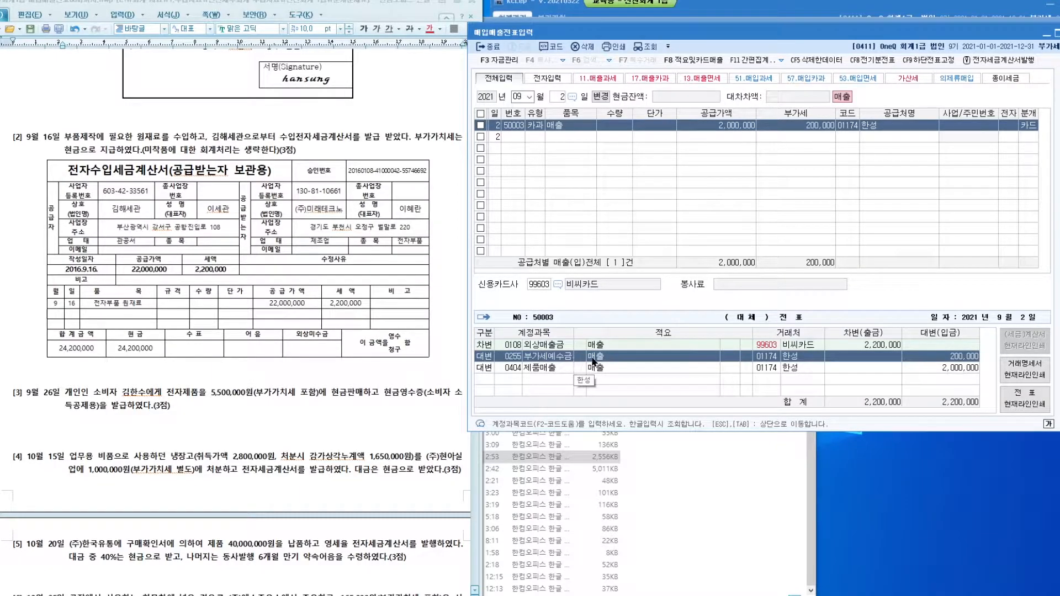
- Write the notes "수입 - 거래처는 항상 세관으로" and "부가세만 분개(물건값은 회계처리하지 않는다)" under question [2] in the problem document
left_click(26, 365)
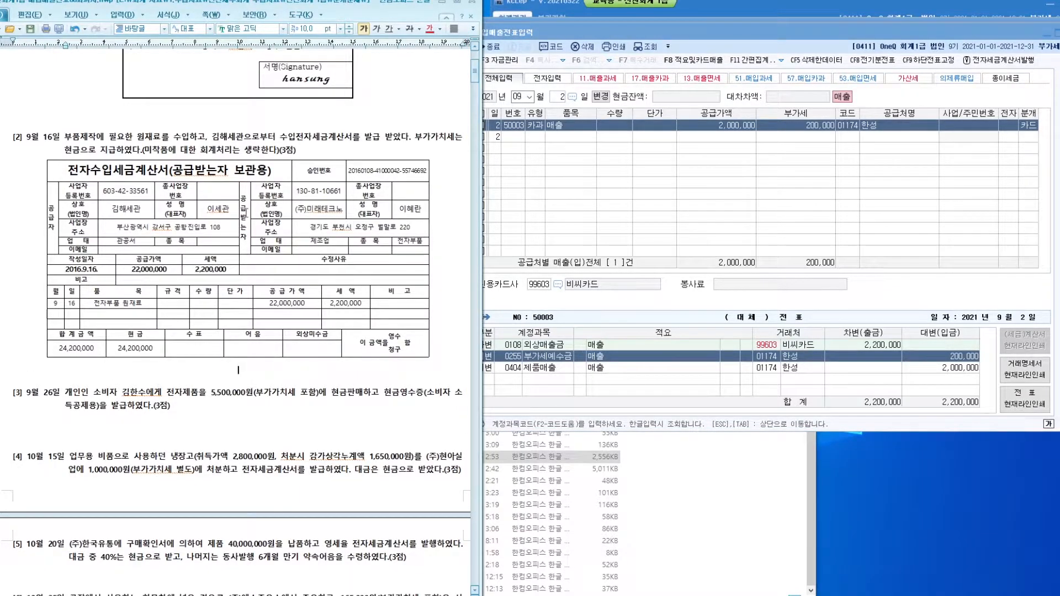
type("수입 -")
left_click_drag(211, 138, 244, 138)
left_click(246, 138)
left_click(81, 381)
double_click(126, 210)
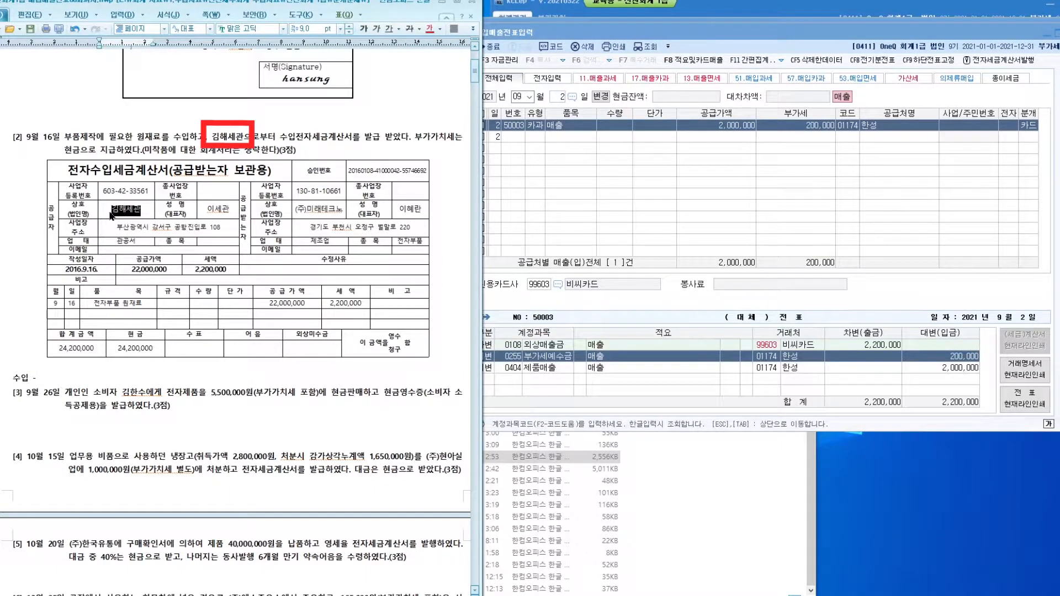
left_click(77, 377)
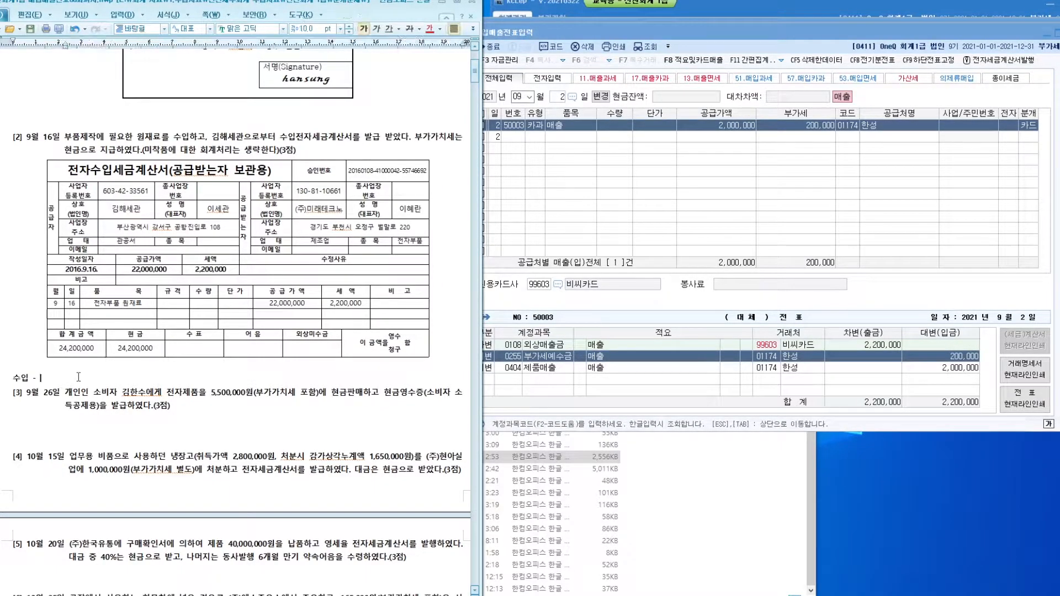
type("거래처는 항상 세관으로")
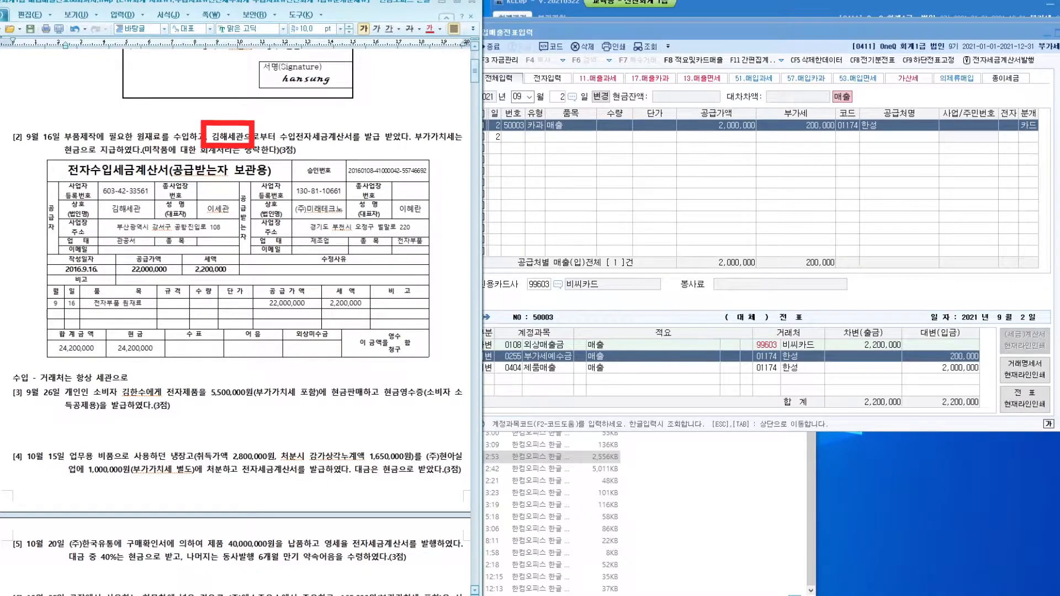
key("Return")
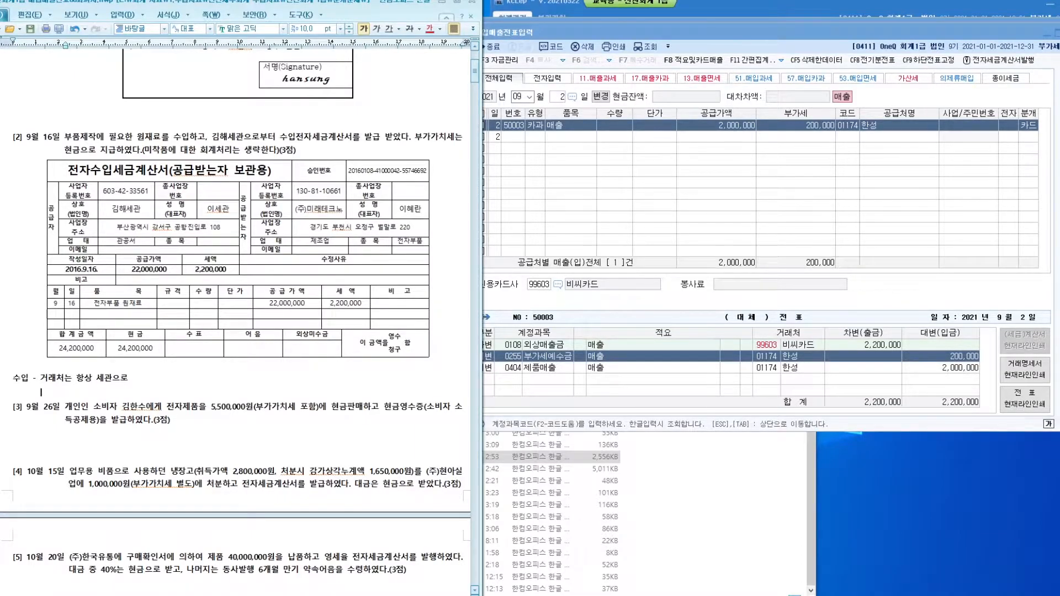
- In the voucher program, set the journal type of the 2 September sale to 3 (혼합)
left_click(774, 191)
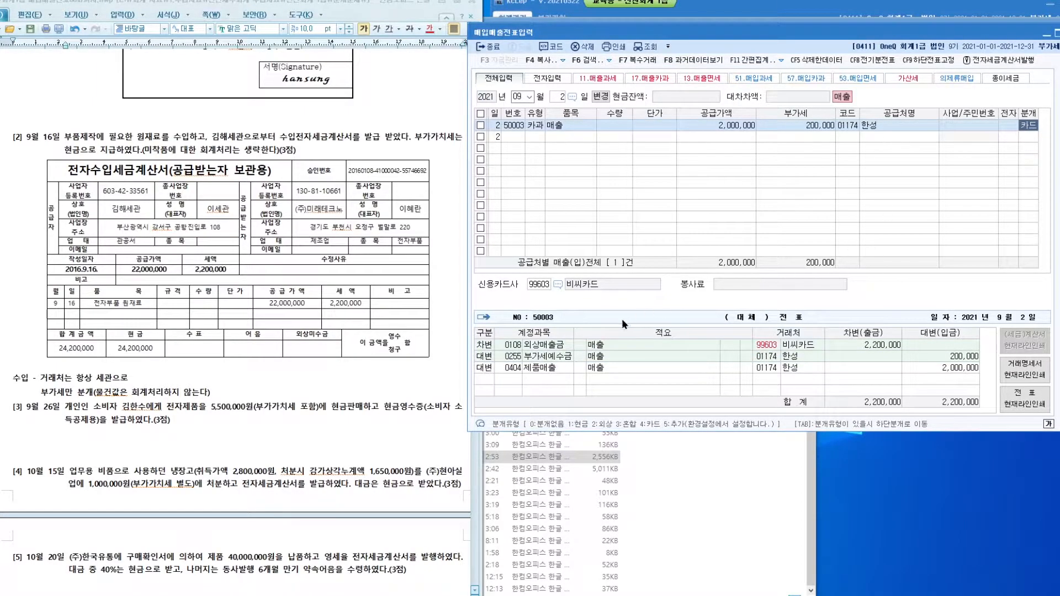
key("3")
key("Return")
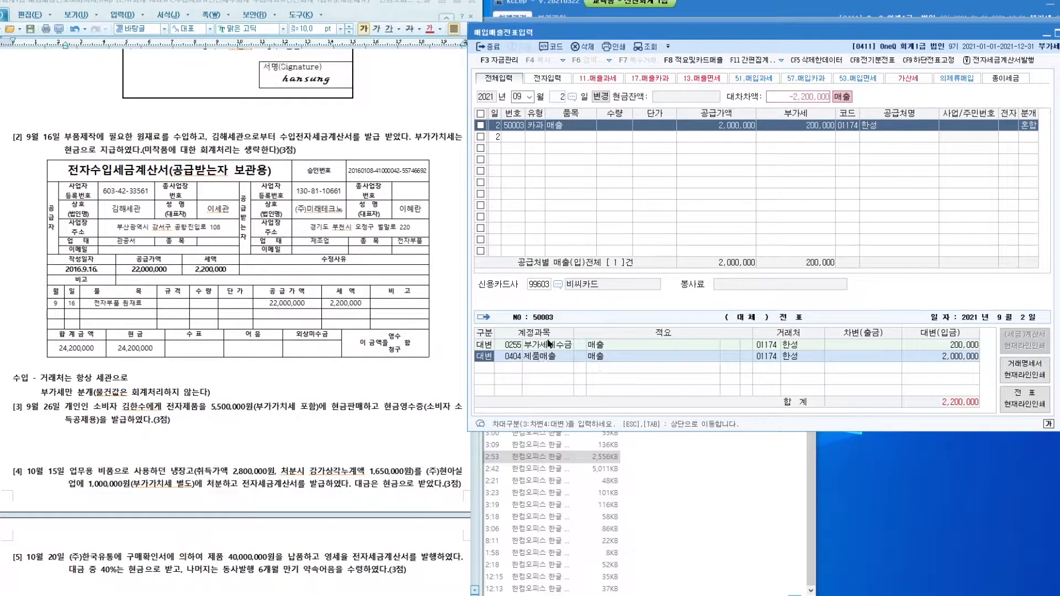
- Start a voucher dated 16 September with type 55 (수입) and item 수입
left_click_drag(645, 34, 637, 76)
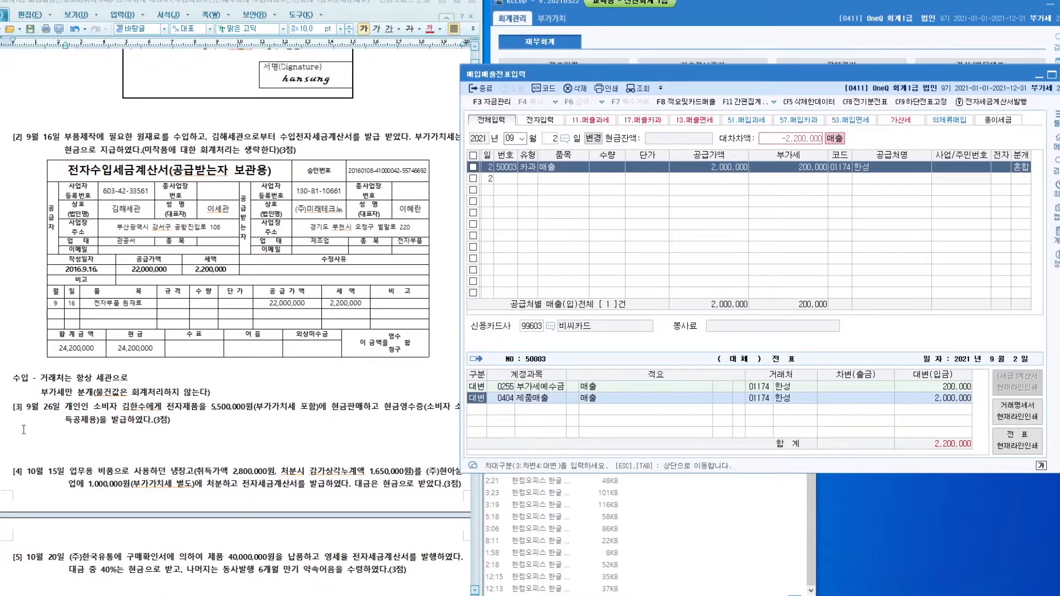
left_click(512, 139)
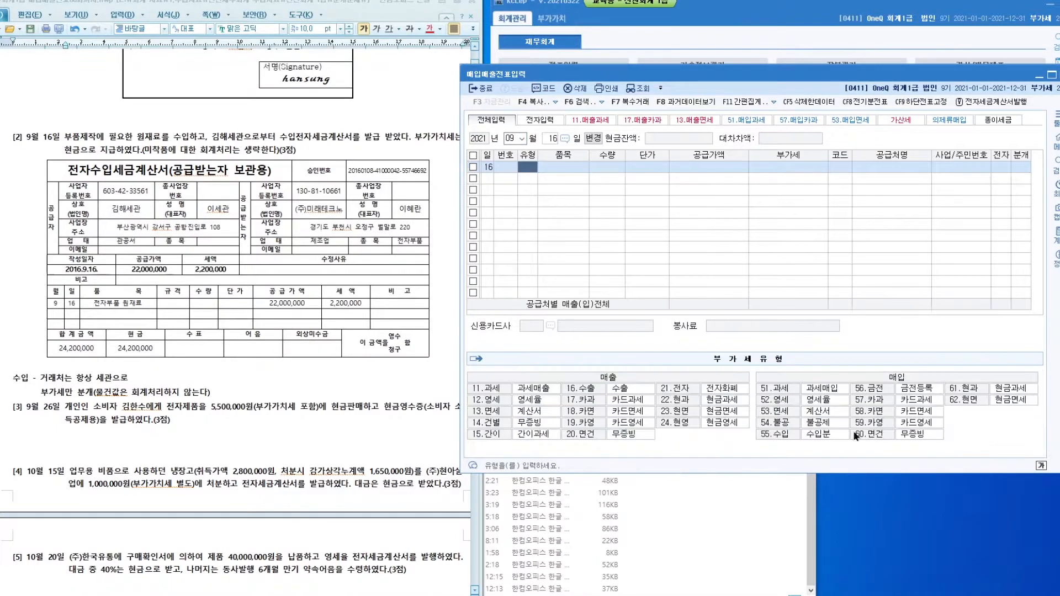
type("55")
key("Return")
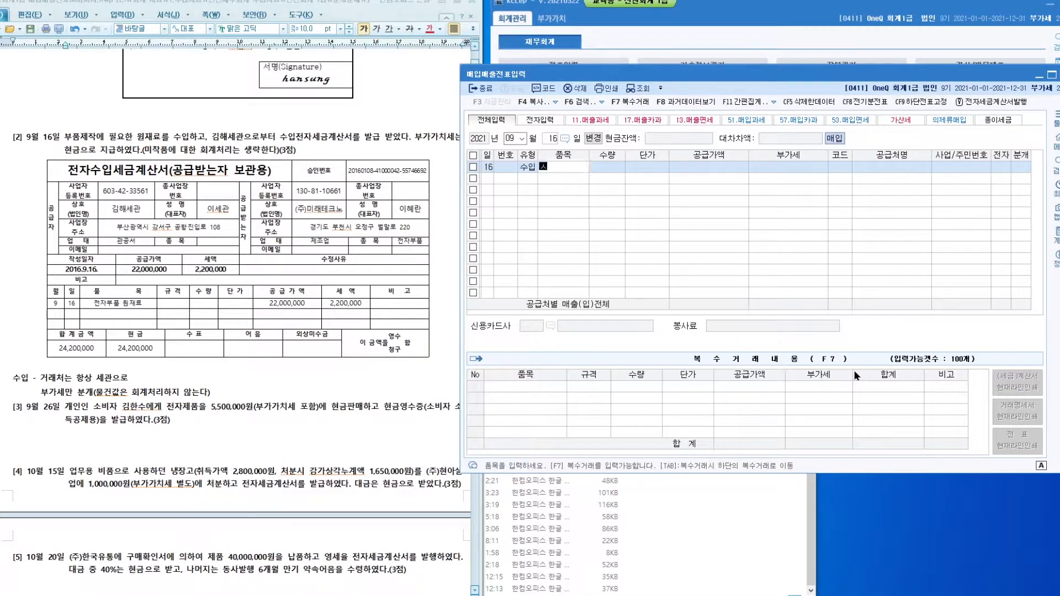
type("수입")
key("Return")
key("Return")
key("Return")
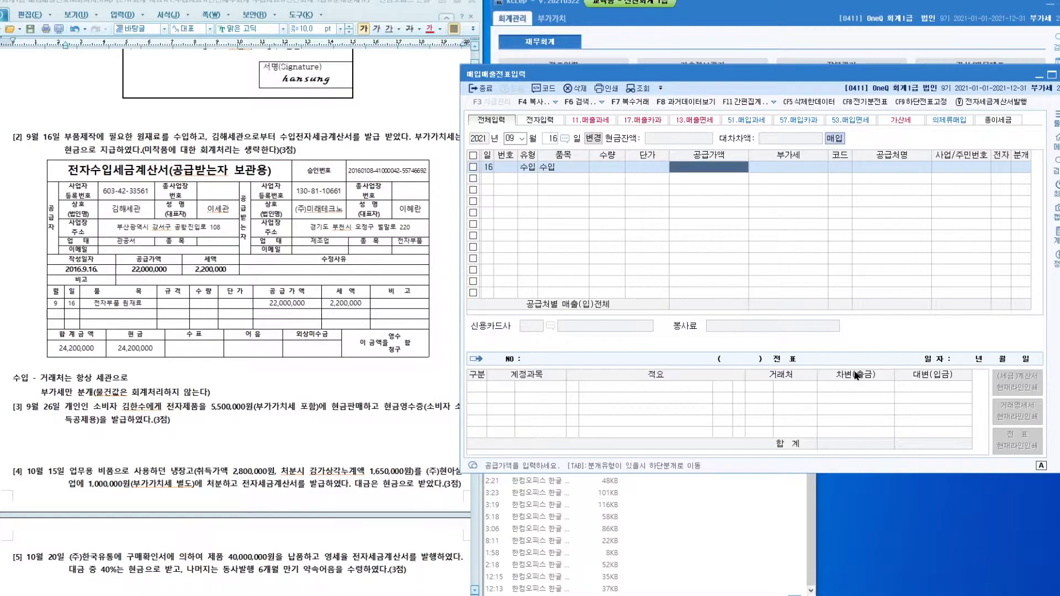
- Enter a supply amount of 22,000,000 for the import purchase and choose 김해세관 as the supplier
type("22++")
key("Return")
key("Return")
key("F2")
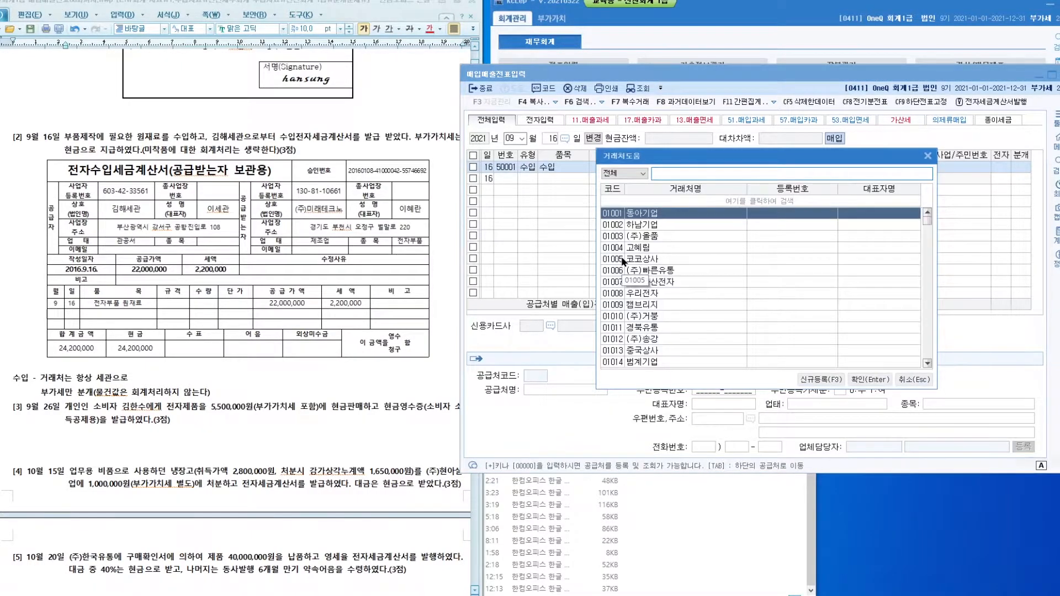
type("김해")
key("Return")
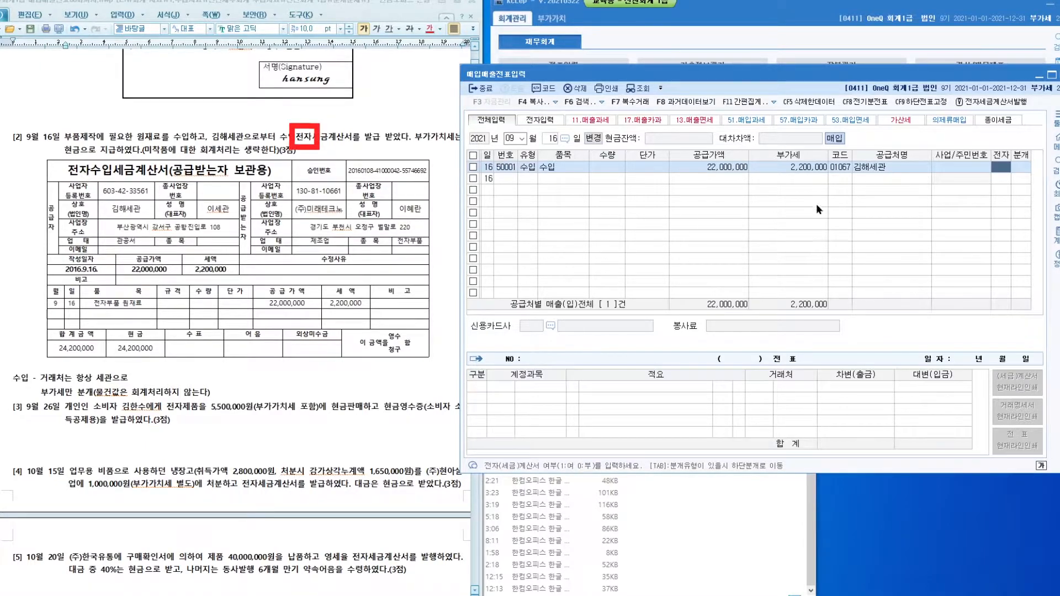
- Mark the import purchase as an electronic invoice (여) and set its journal type to 3 (혼합)
type("1")
key("Return")
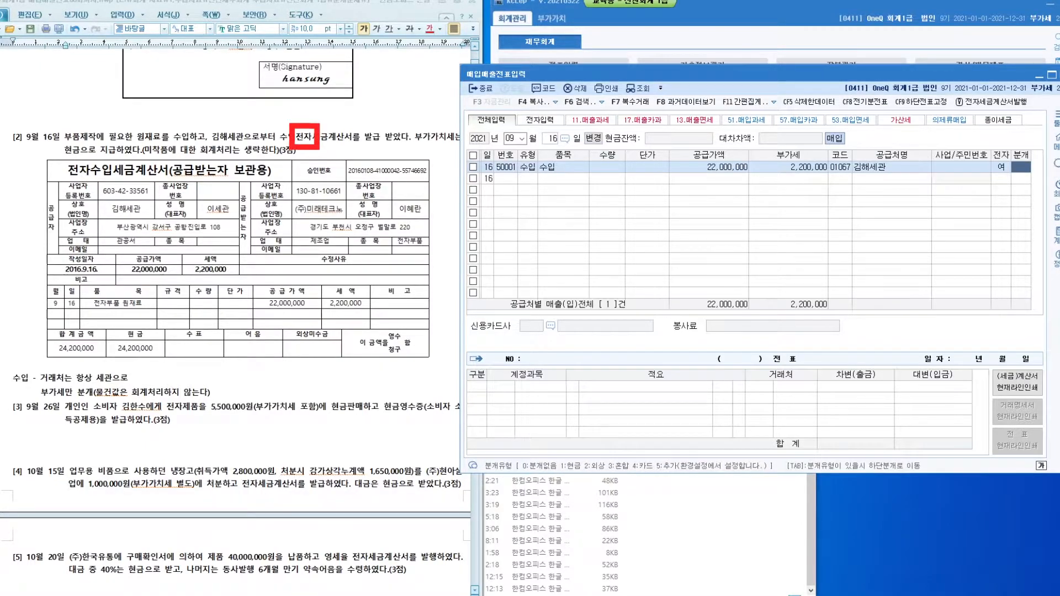
type("3")
key("Return")
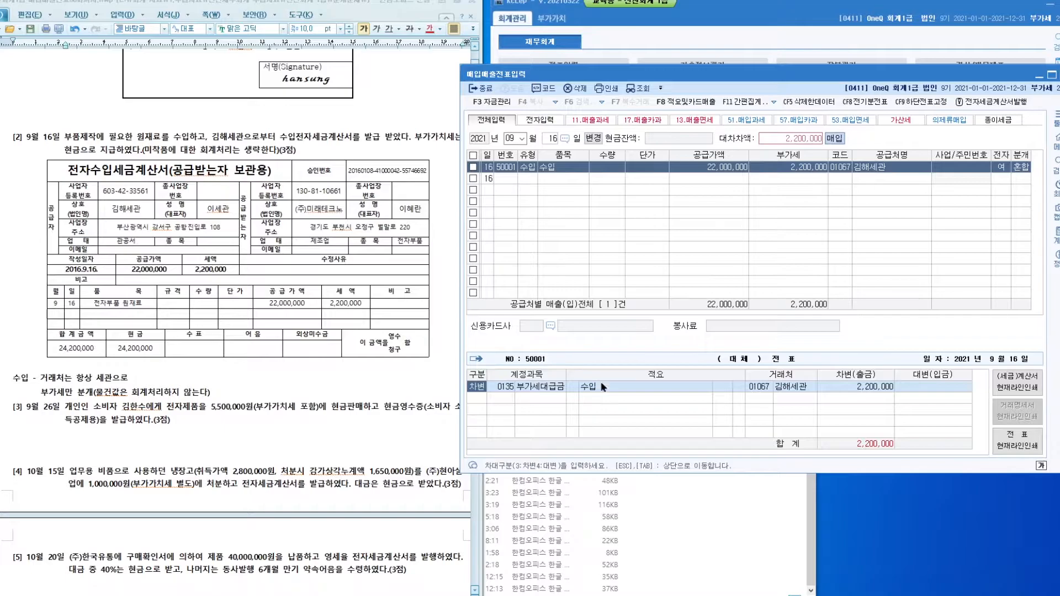
- Check the excluded inventory cost in question [2], and add a credit line for 현금 of 2,200,000 to the import voucher
left_click_drag(145, 150, 276, 151)
left_click(276, 151)
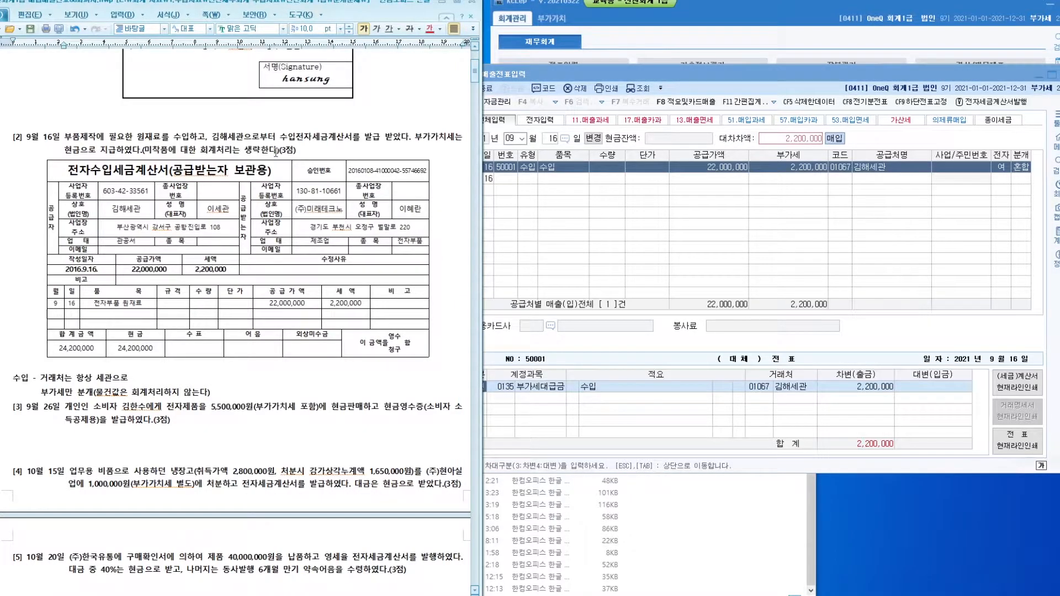
left_click_drag(305, 305, 269, 305)
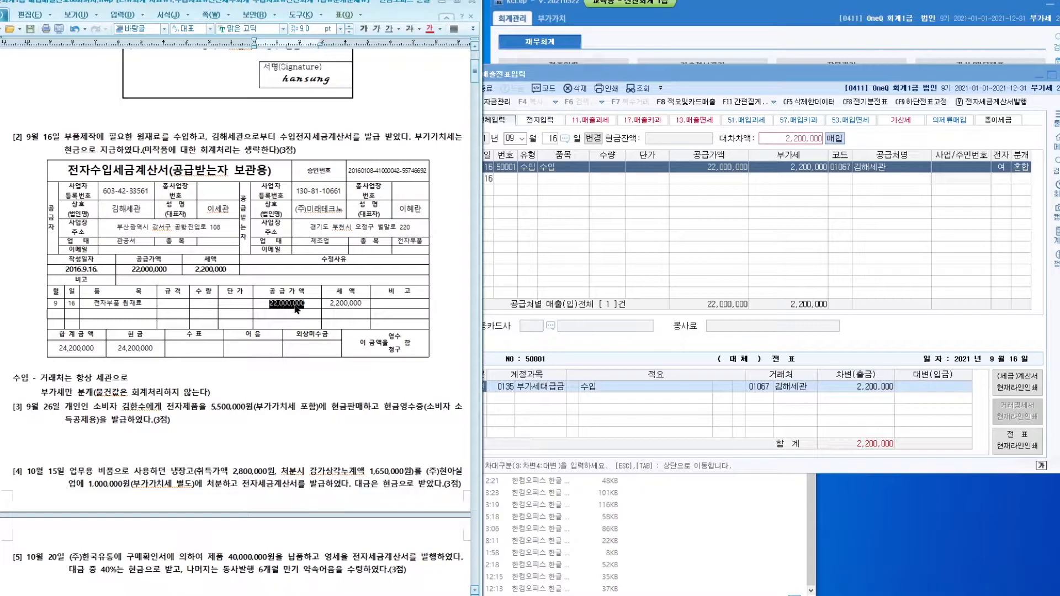
key("alt+Tab")
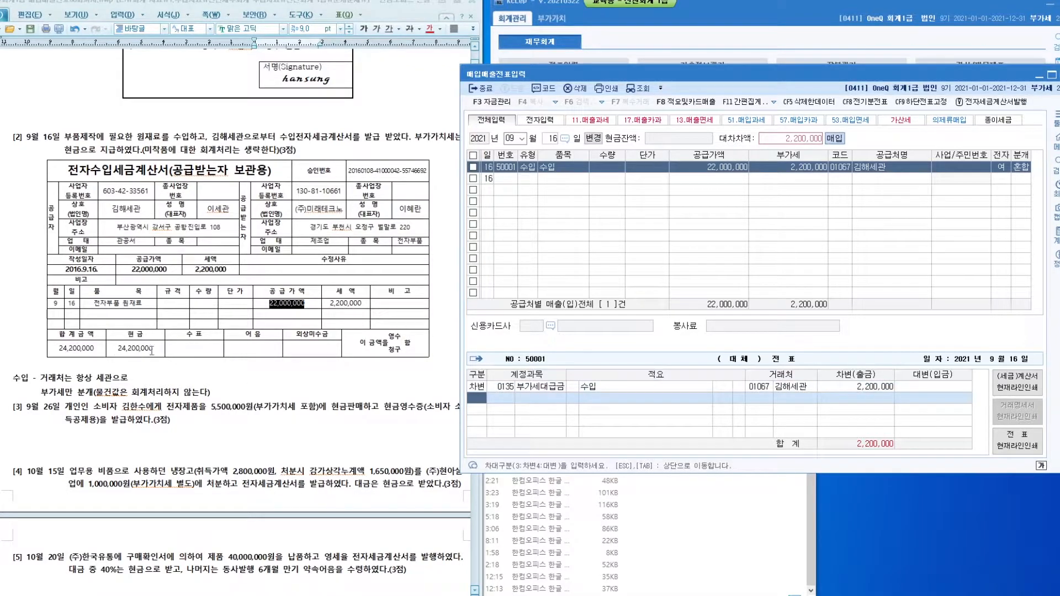
type("4현금")
key("Return")
key("Return")
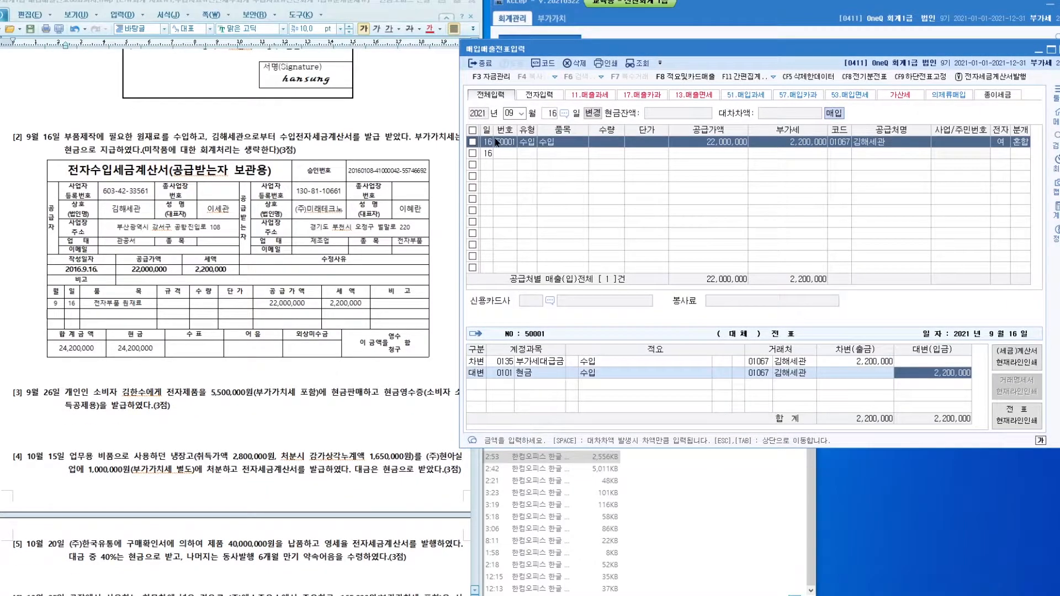
- Start a voucher dated 26 September with type 22 (현과)
left_click(543, 115)
type("26")
key("Return")
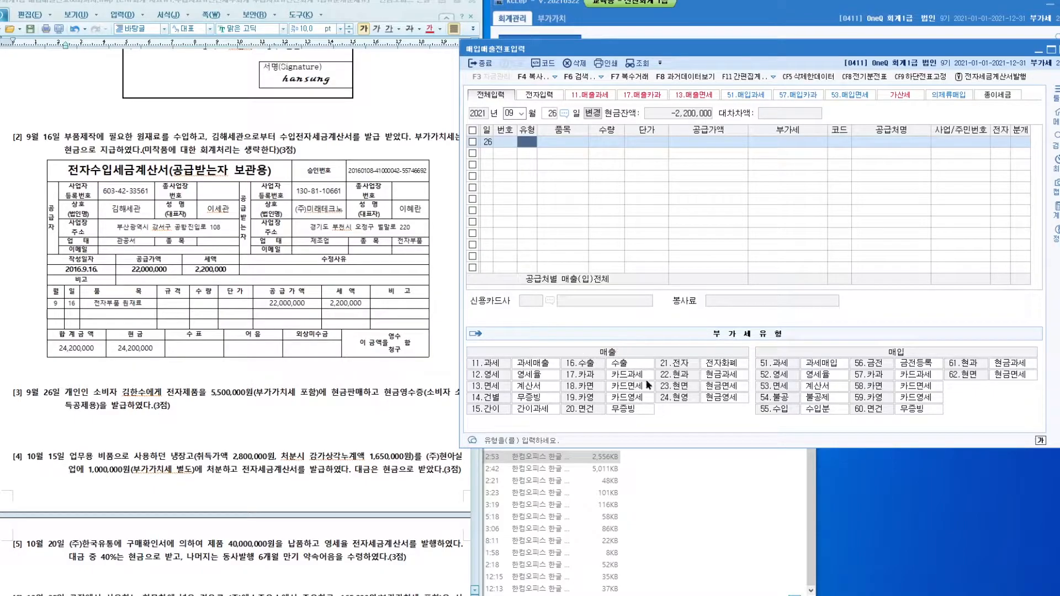
left_click(695, 374)
- Check the VAT-inclusive condition in question [3], and enter item 매출 with a supply amount of 5,000,000
left_click_drag(255, 393, 321, 398)
left_click(316, 397)
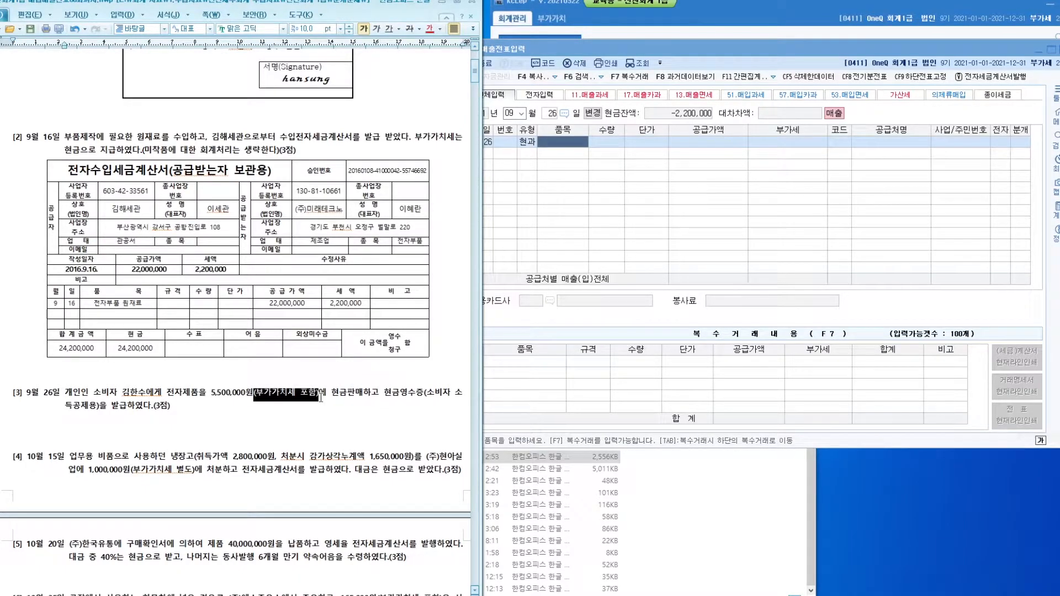
left_click(317, 395)
left_click_drag(318, 395, 268, 395)
left_click(254, 393)
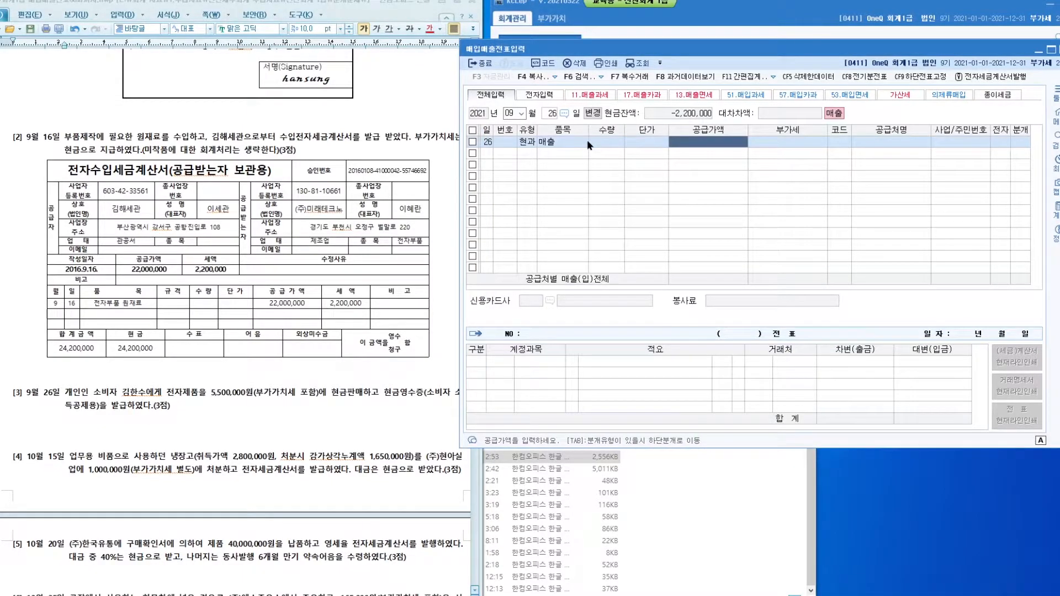
type("5000000")
key("Return")
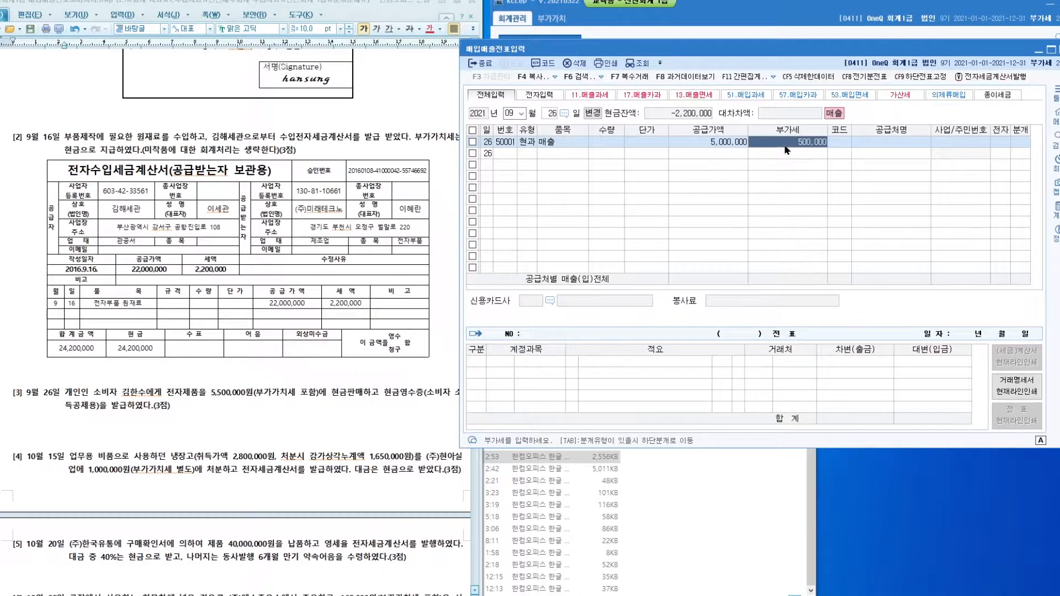
- Write the notes "공급가액 + 부가세 = 공급대가" and "10%" under question [3] in the problem document
left_click(311, 430)
type("공급")
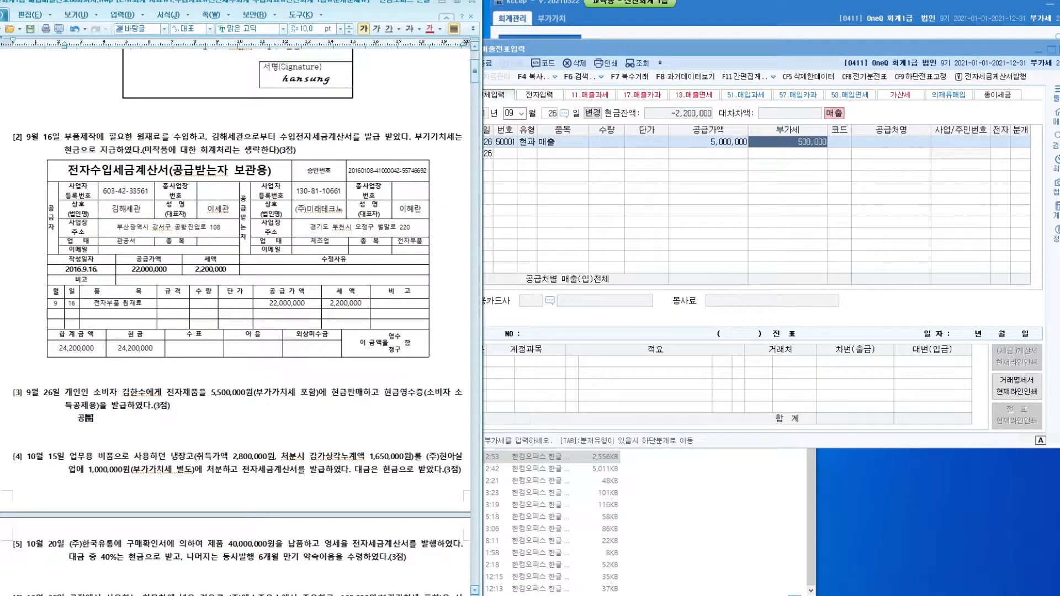
type("가액")
type(" + 부가세")
type(" = 가")
type("급대가")
left_click_drag(255, 394, 319, 394)
left_click(315, 394)
left_click_drag(255, 393, 204, 394)
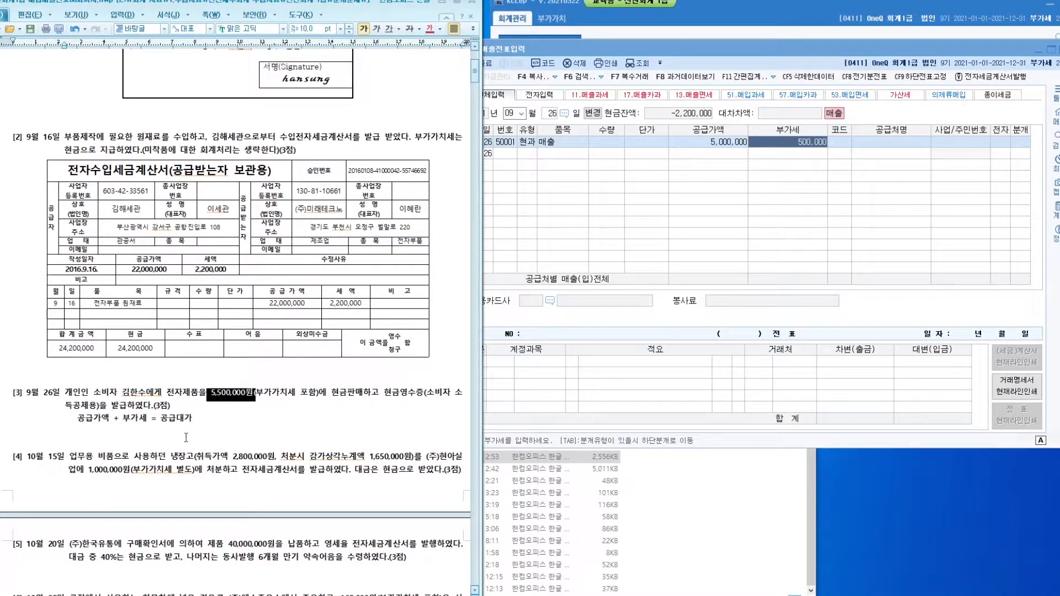
left_click(130, 430)
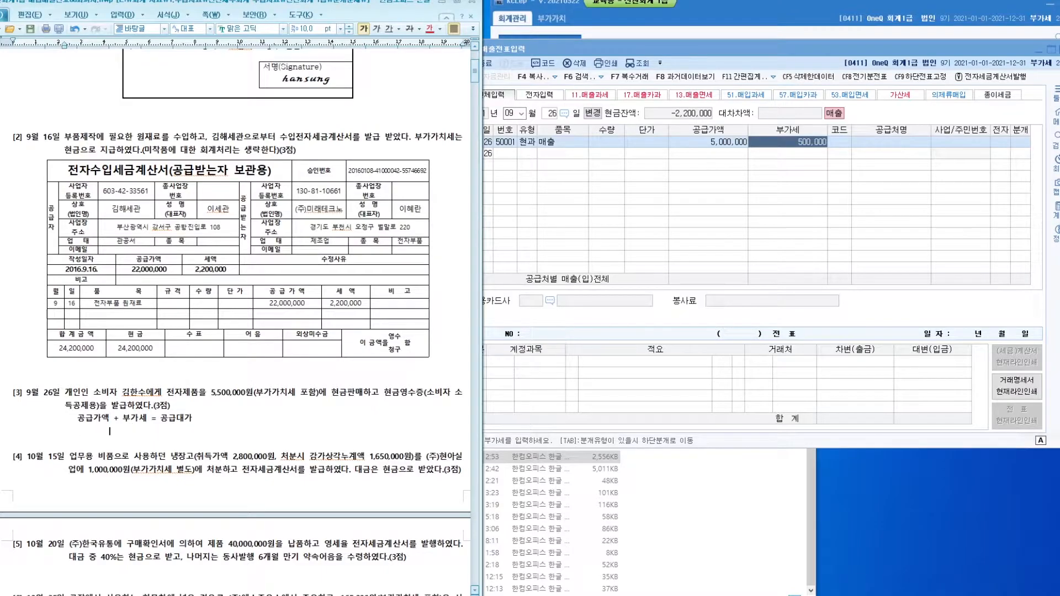
type("10%")
- Choose the individual consumer named in question [3] as the customer of the 26 September sale and set journal type 3 (혼합)
left_click(841, 143)
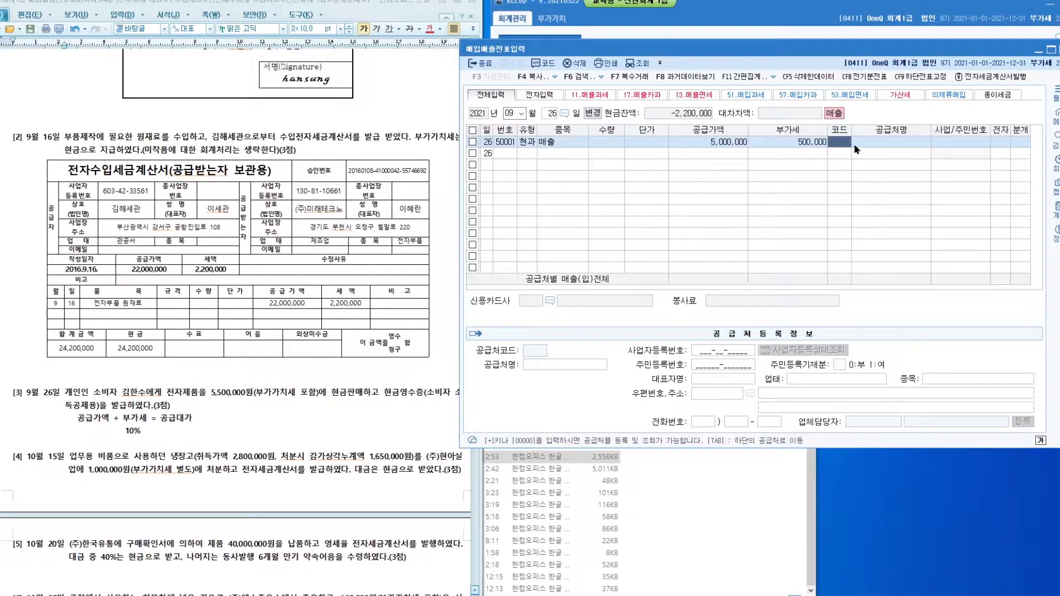
key("F2")
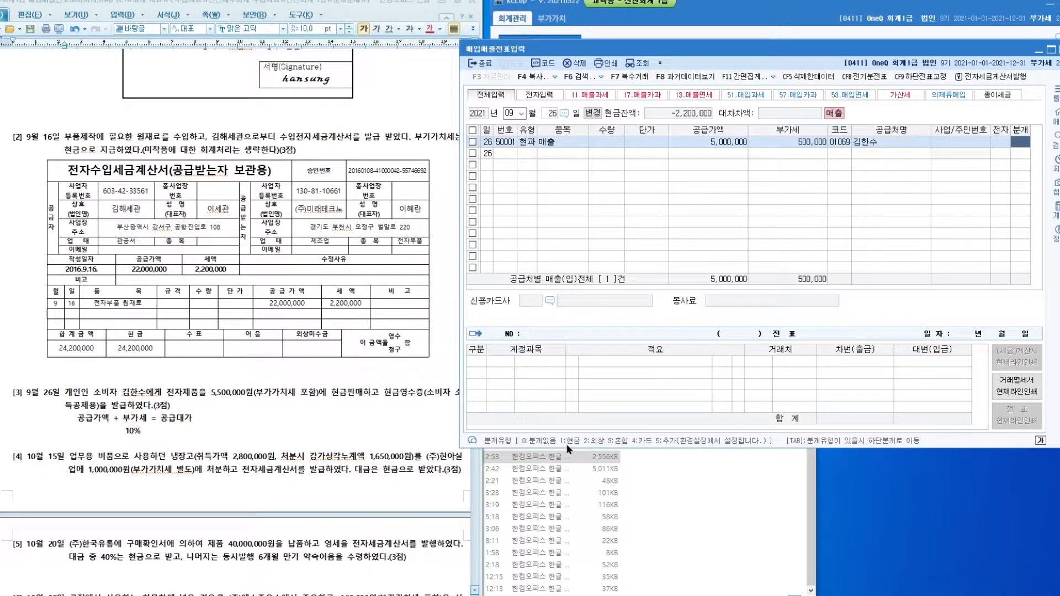
type("3")
key("Return")
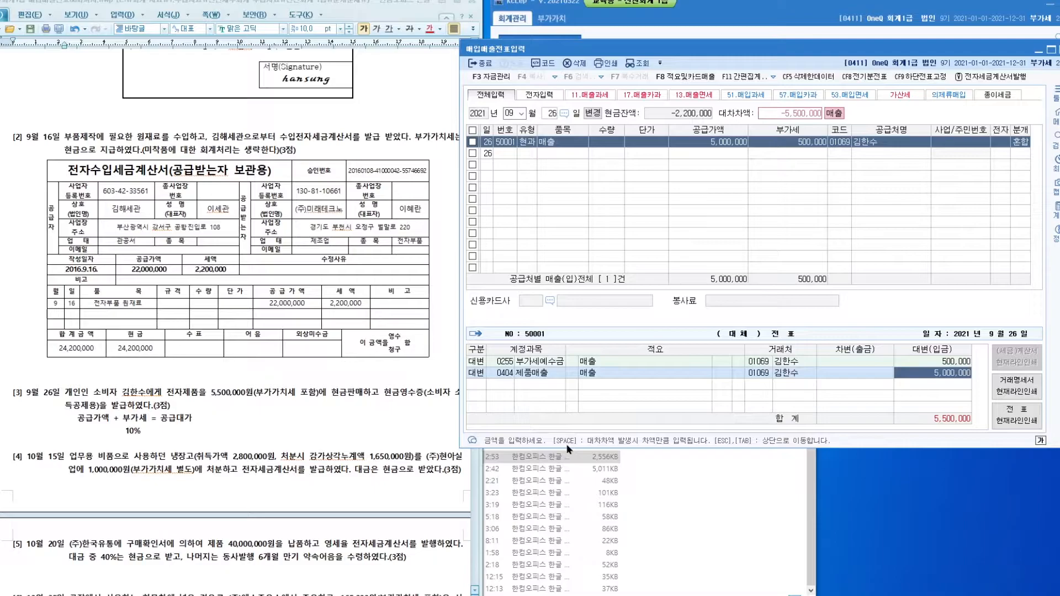
- Add a debit line for 0101 현금 of 5,500,000 to the 26 September sale voucher
key("Return")
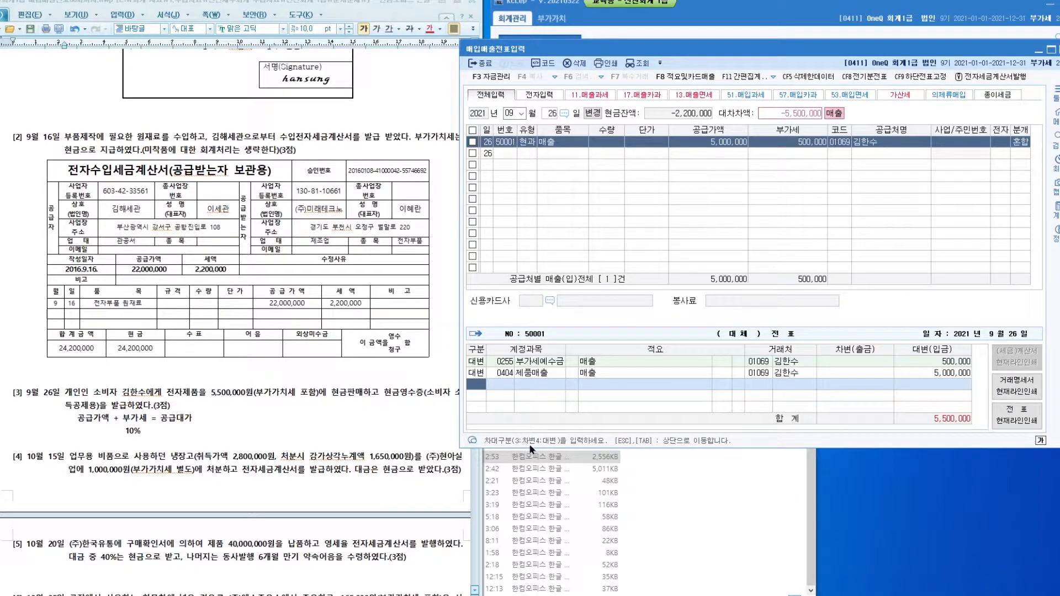
type("3")
type("현금")
key("Return")
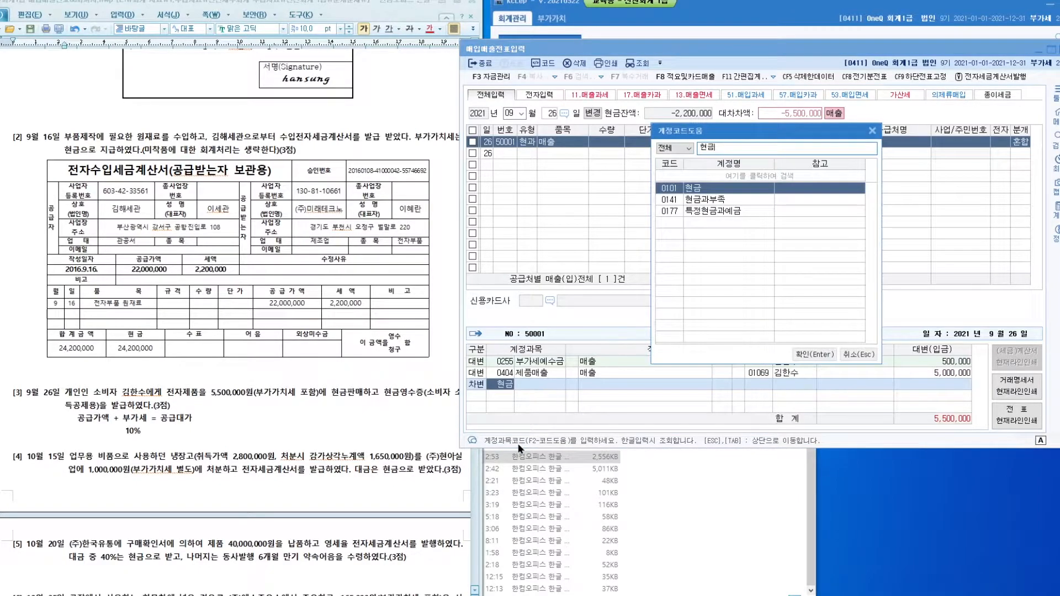
key("Return")
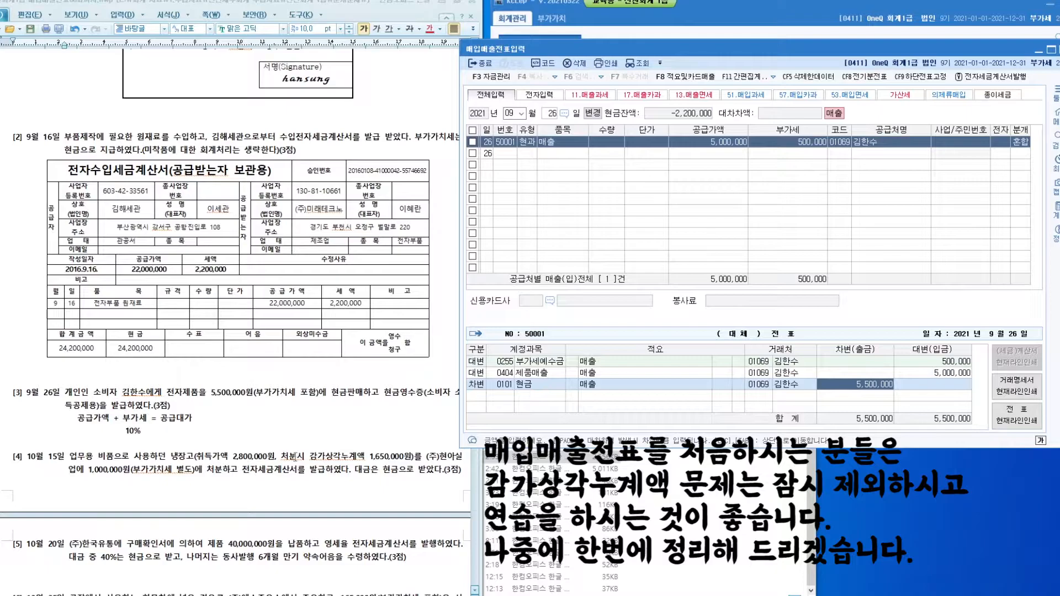
- Review the acquisition cost and accumulated depreciation in question [4], and look through the questions from [5] onward
left_click_drag(290, 460, 205, 460)
left_click(424, 460)
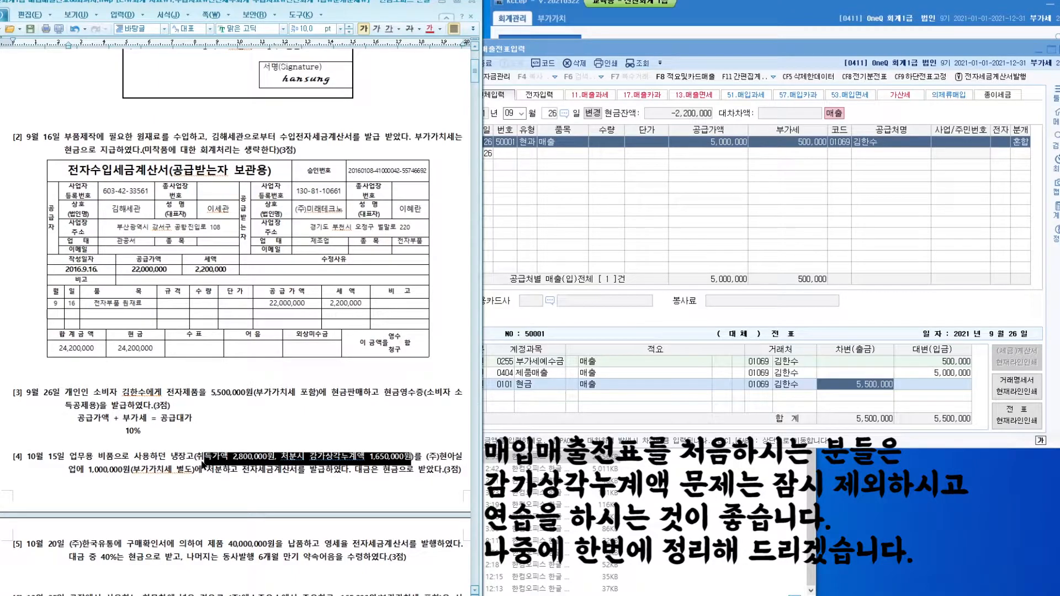
left_click_drag(413, 460, 199, 460)
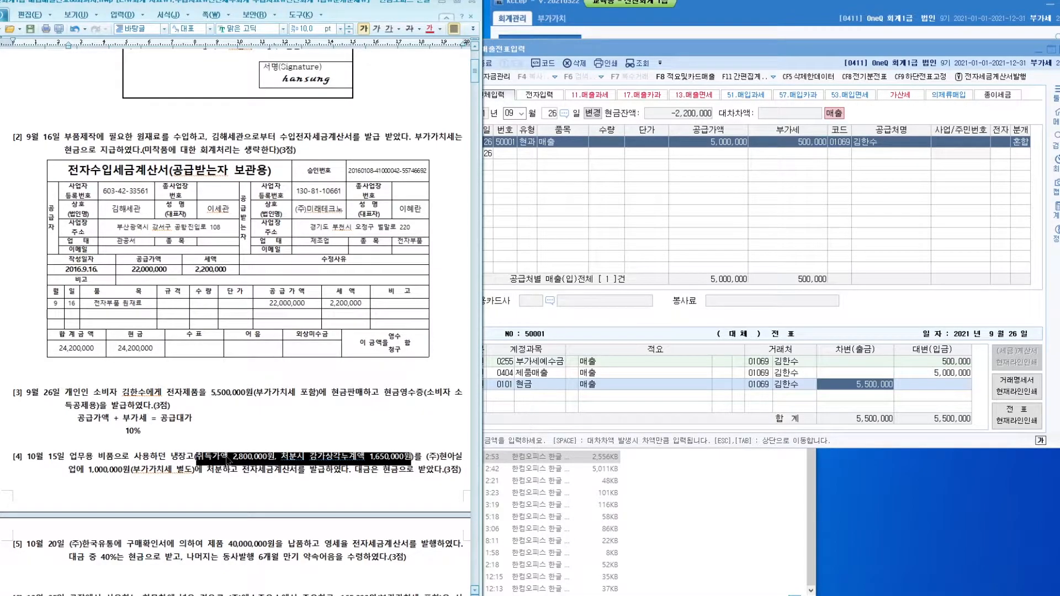
scroll(359, 84, "down", 10)
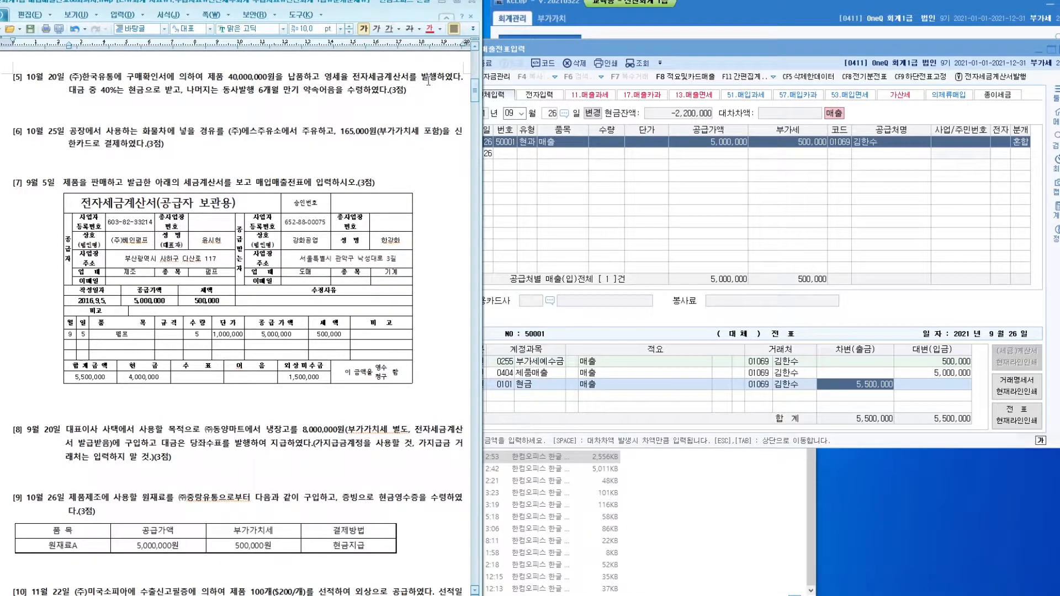
- Start a voucher dated 20 October with VAT type 12 (영세) for the sale in question [5]
left_click(507, 113)
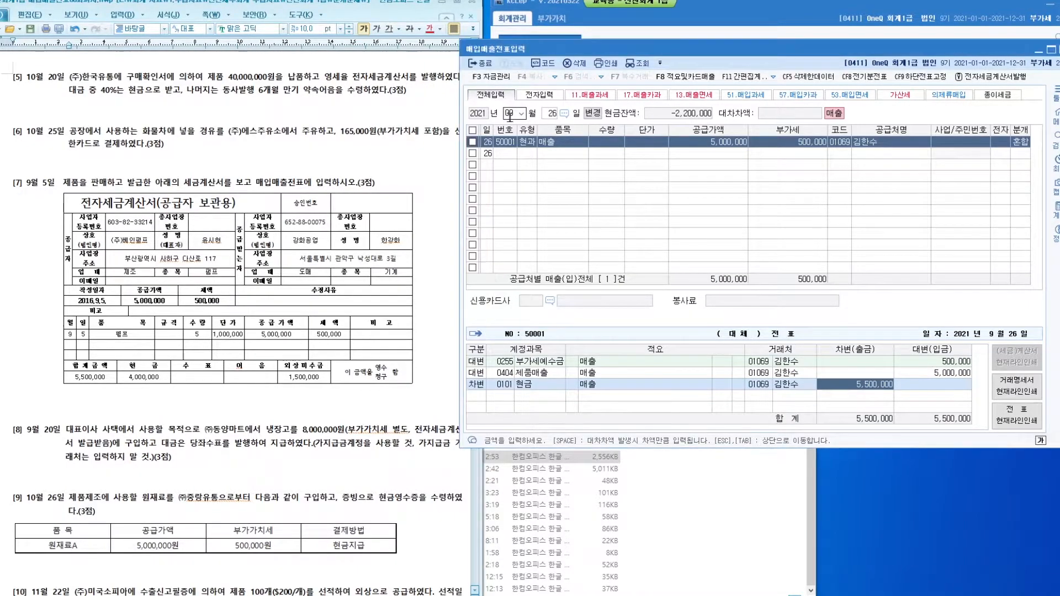
type("10")
key("Return")
type("20")
key("Return")
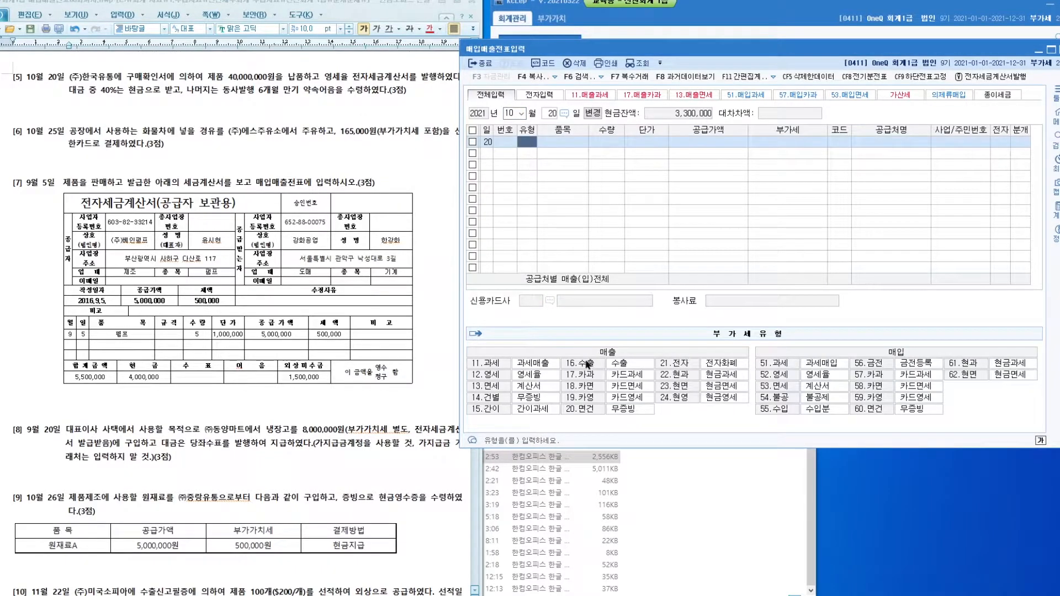
type("12")
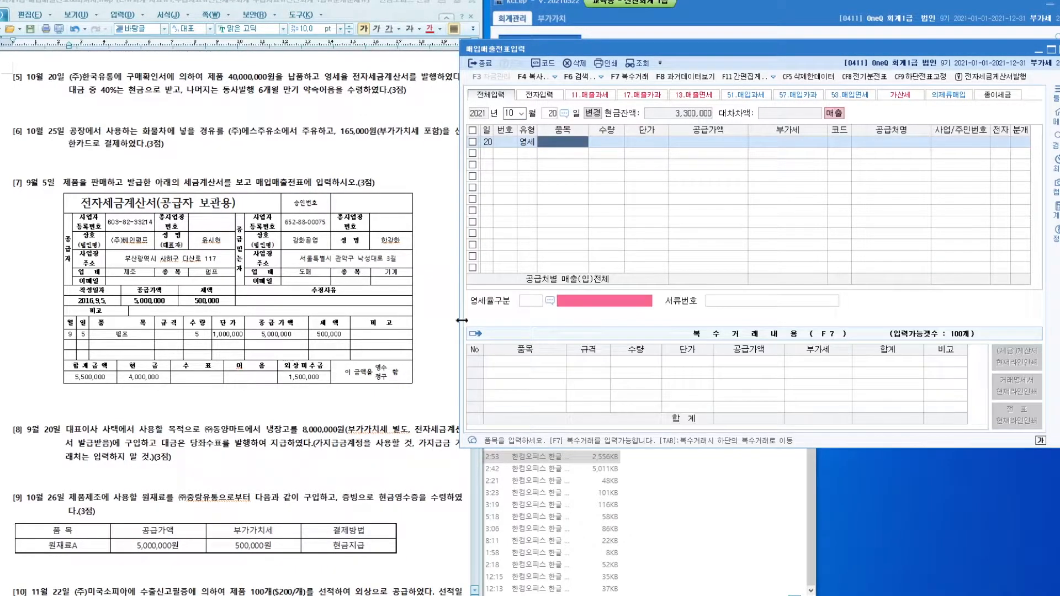
- Enter item 매출, supply value 40,000,000, customer 01071 한국유통 and electronic invoice 1 (여) for the 20 October sale
type("매출")
key("Return")
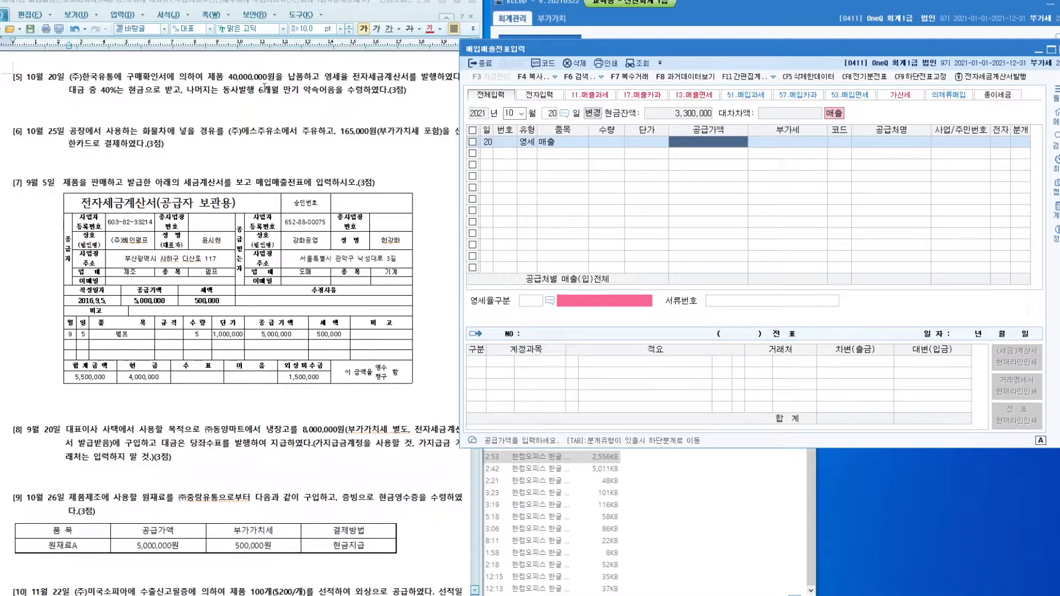
type("40000000")
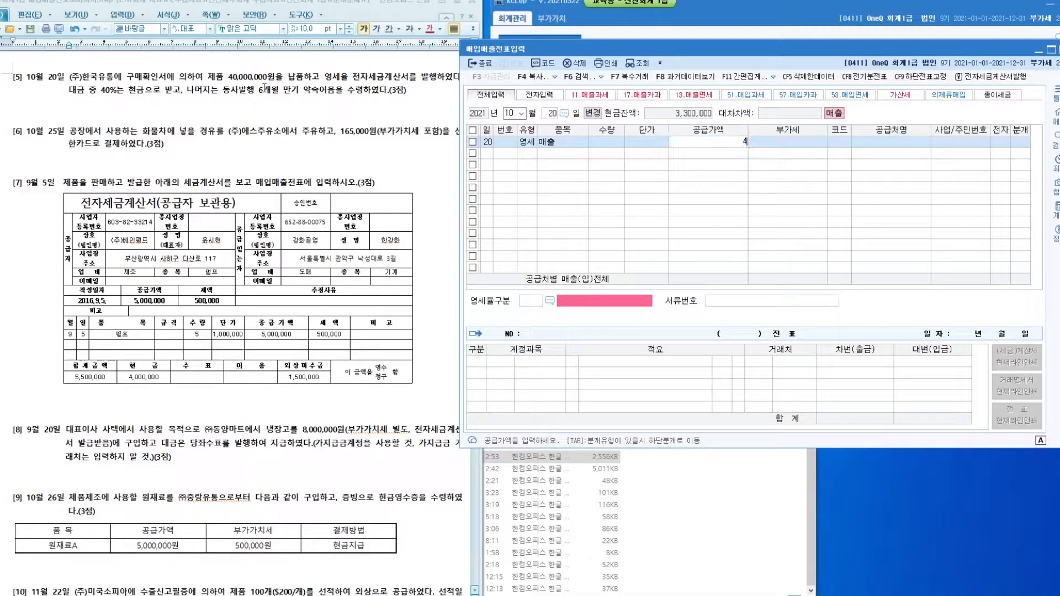
key("Return")
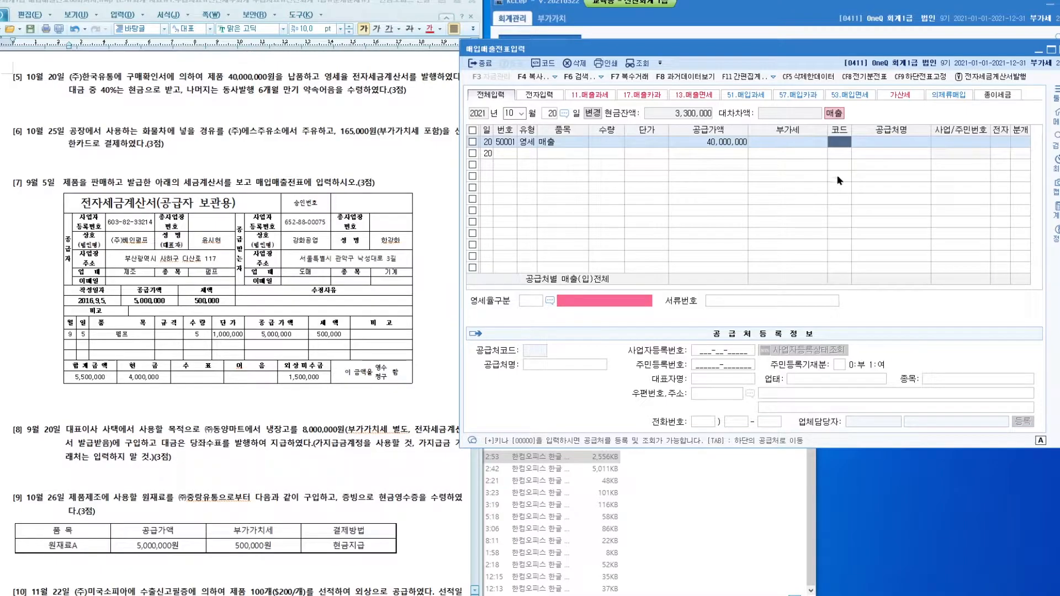
type("01071")
key("Return")
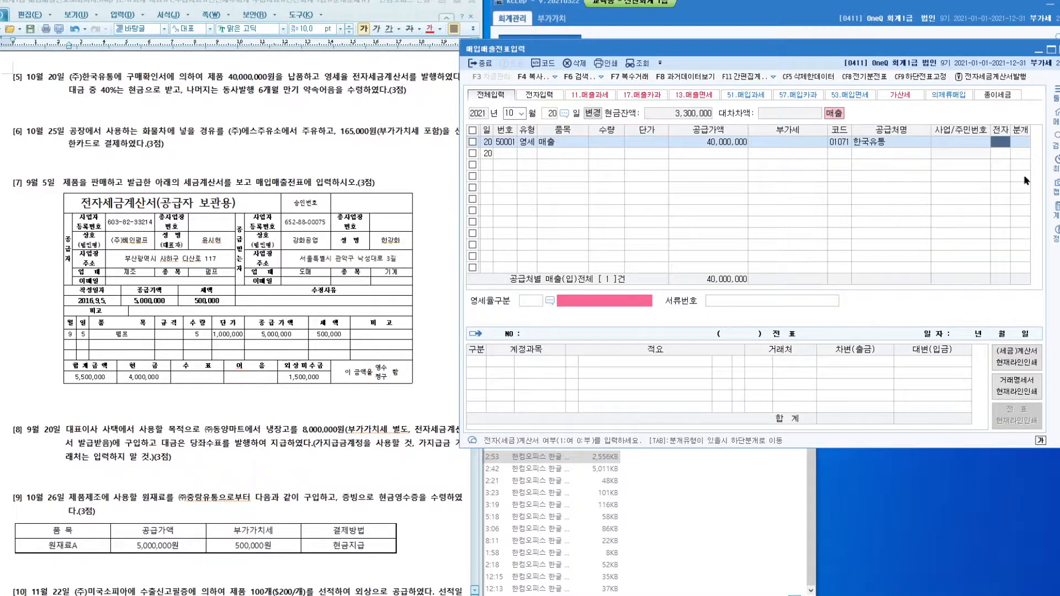
type("1")
key("Return")
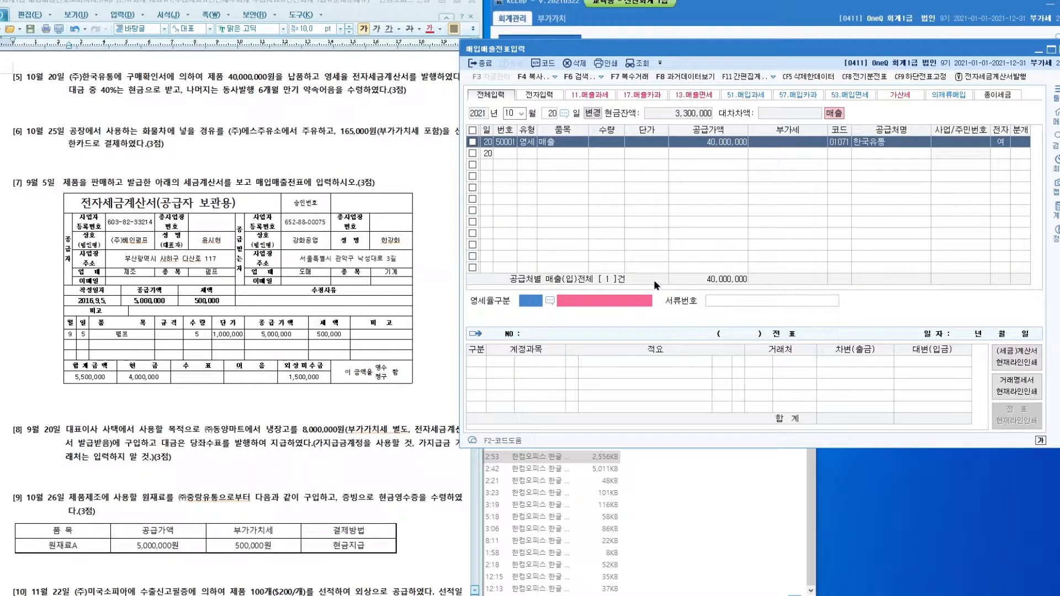
- Look up the 영세율구분 codes and compare option 3 (내국신용장 · 구매확인서) with option 1 (직접수출)
left_click(551, 301)
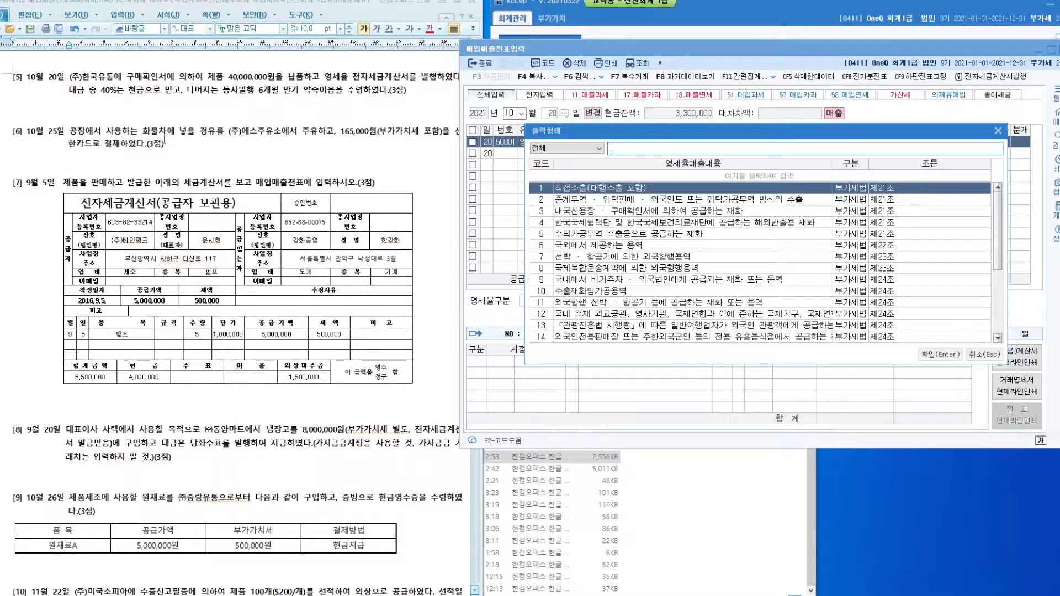
left_click(582, 212)
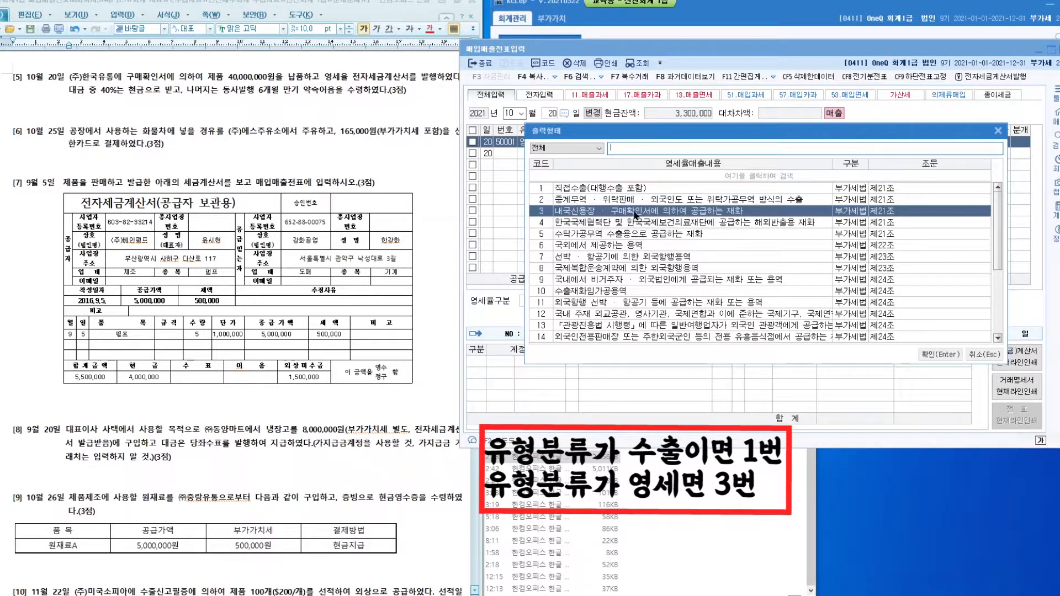
left_click(600, 190)
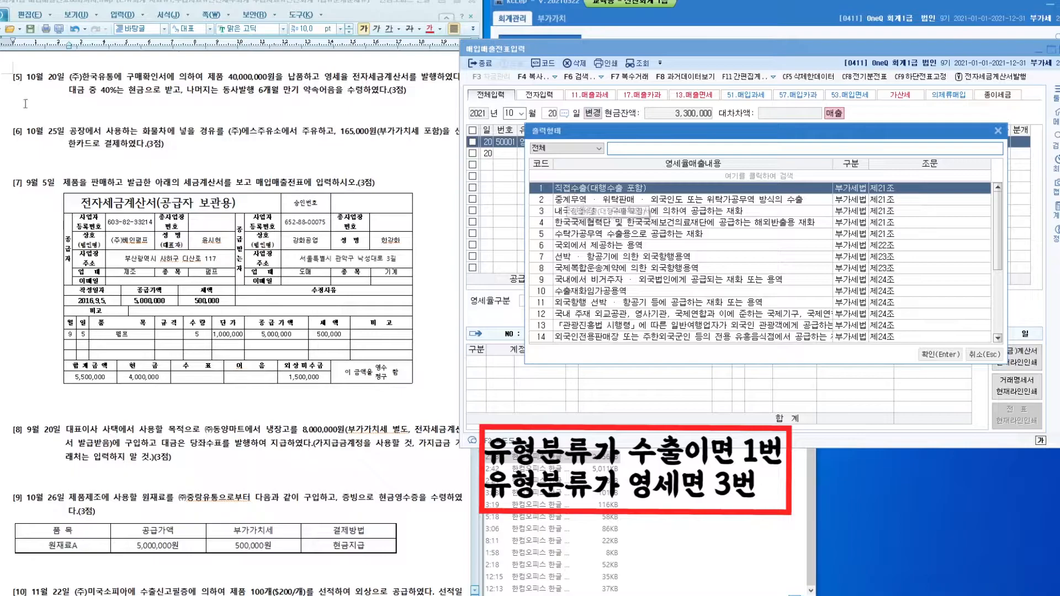
- Write the notes "영세는 3번" and "수출은 1번" under question [5] in the problem document
left_click(108, 103)
type("영ㅅ세는 3번")
key("Return")
type("수출은 1번")
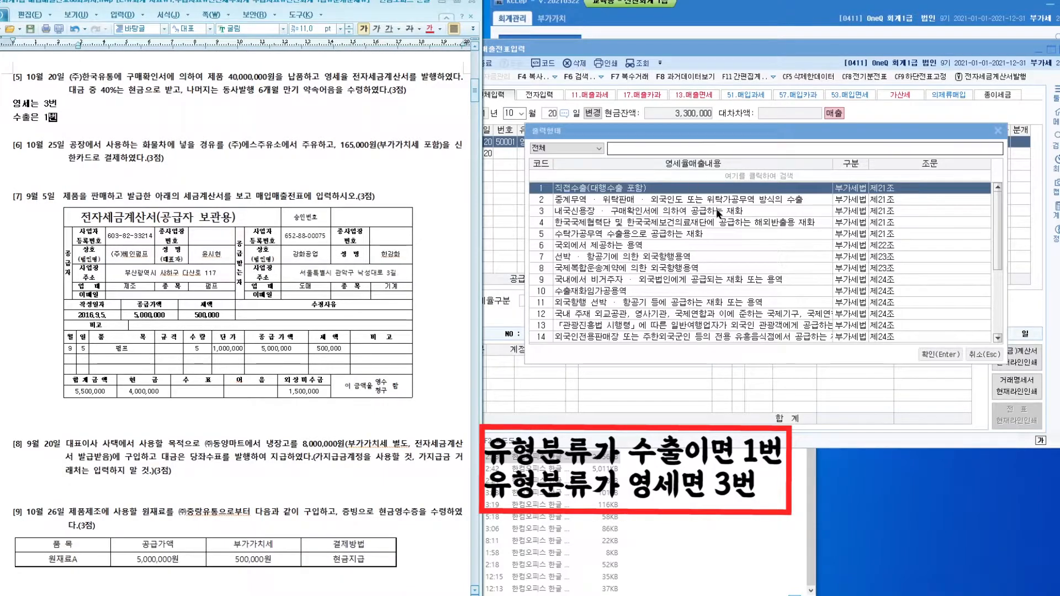
- Complete the 20 October sale with 영세율구분 3, journal type 혼합, and debits of 16,000,000 to 0101 현금 and 24,000,000 to 0110 받을어음
double_click(588, 214)
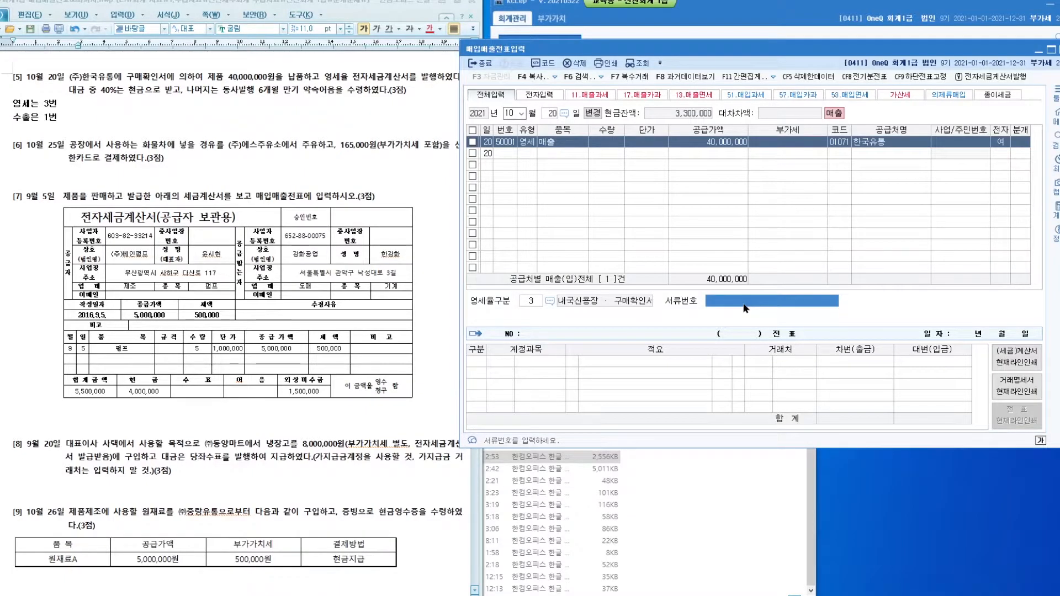
key("Return")
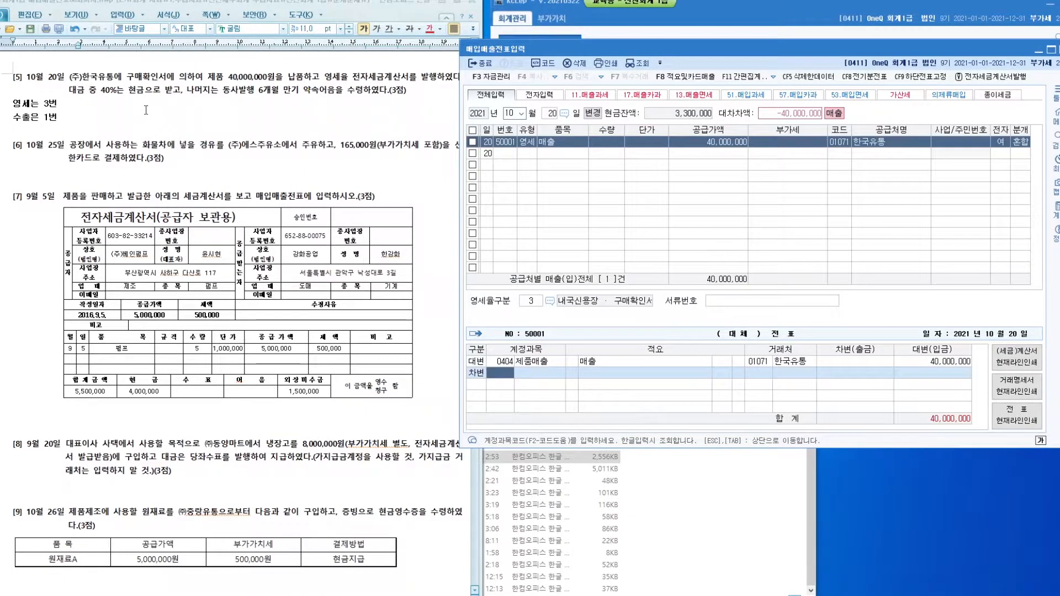
type("혀")
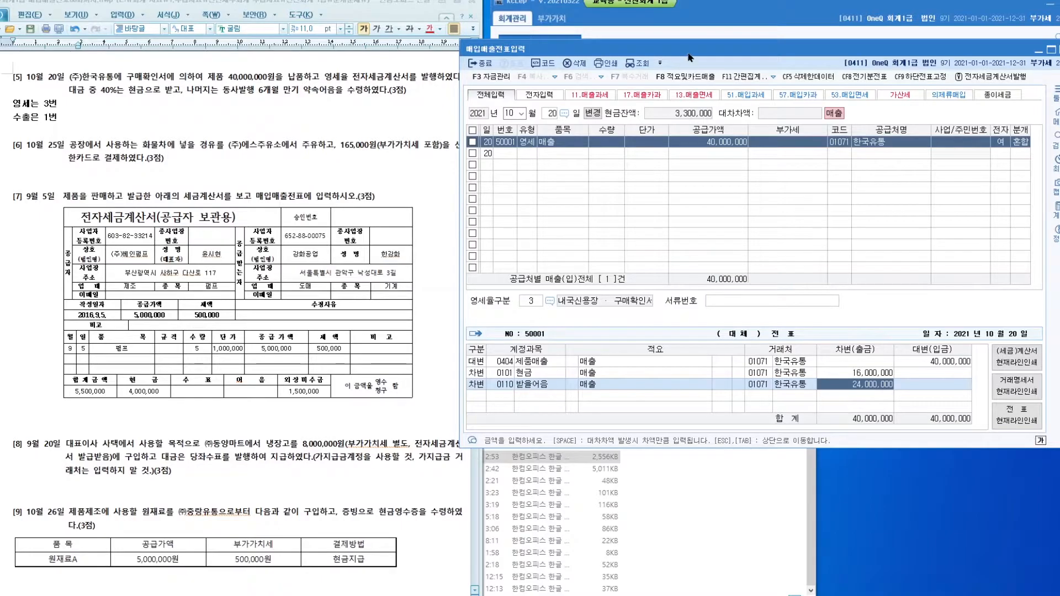
- Review the default journal accounts in 환경등록, and return to the 제품매출 line of the 20 October voucher
left_click_drag(692, 55, 687, 241)
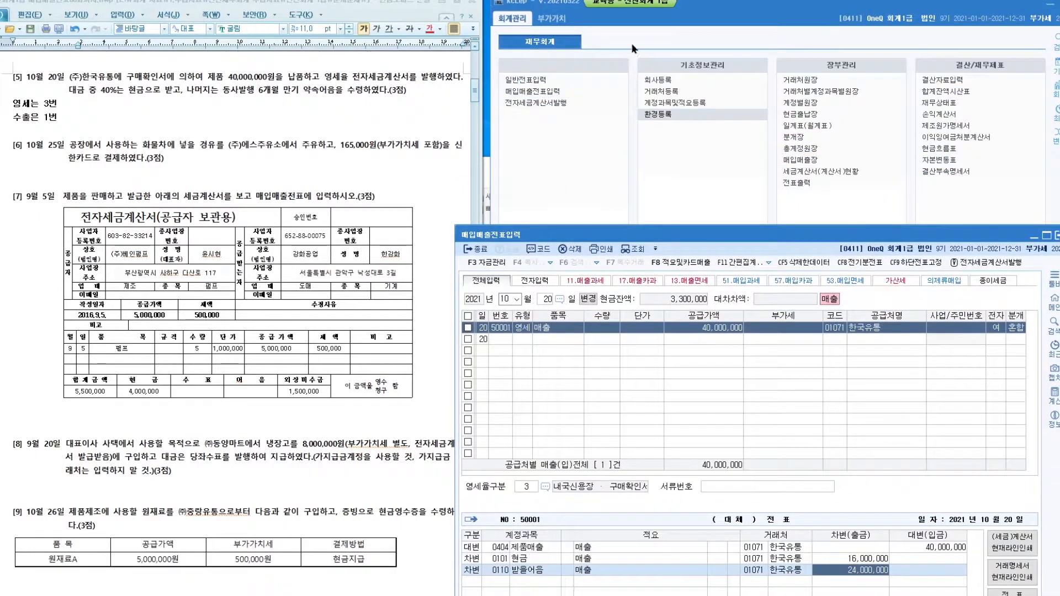
left_click(657, 114)
left_click_drag(660, 41, 666, 13)
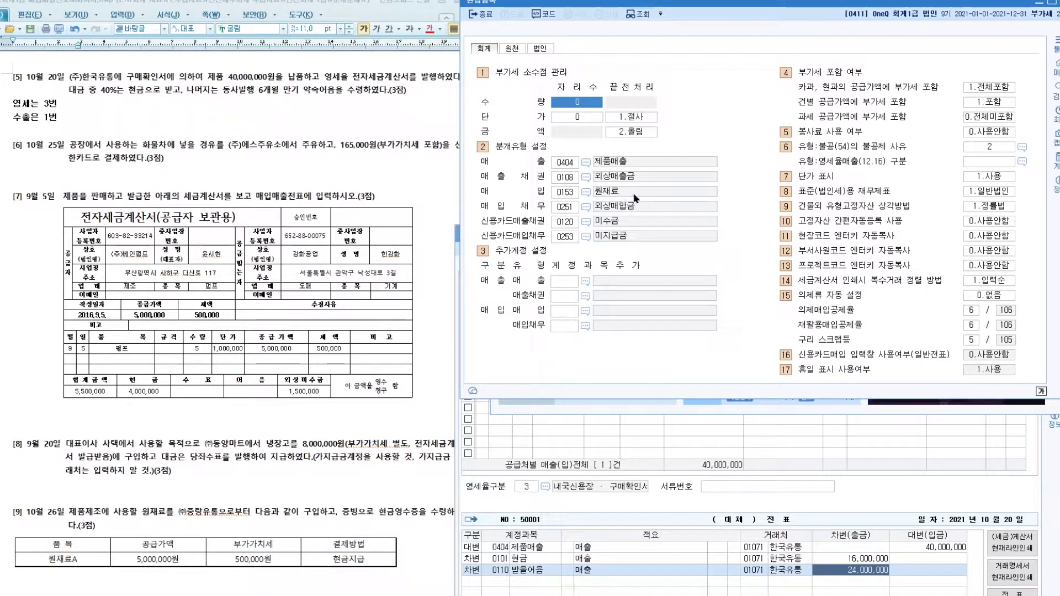
left_click(1040, 3)
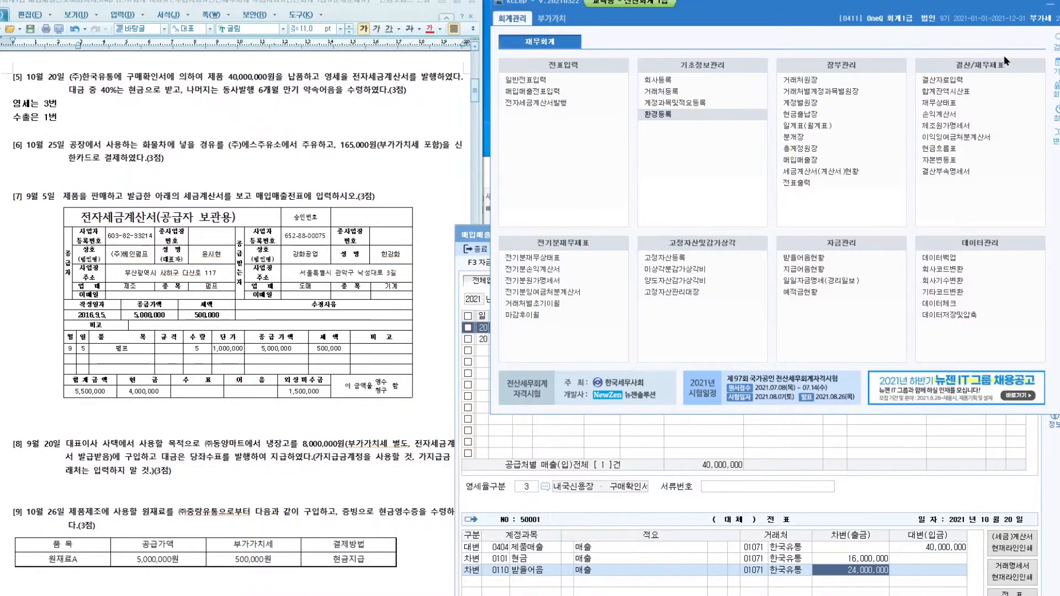
left_click(662, 440)
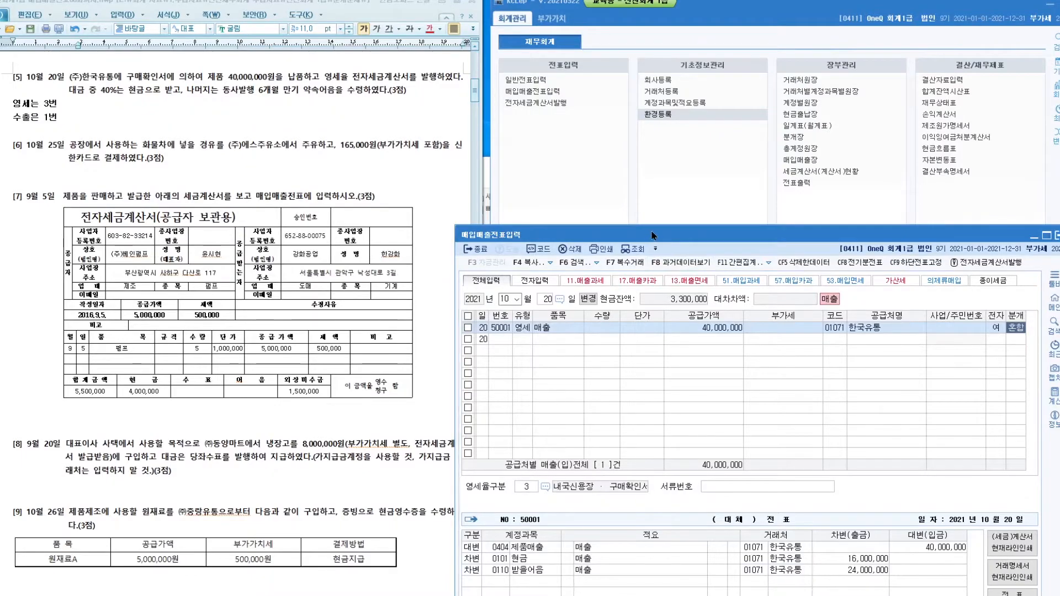
left_click_drag(656, 235, 656, 72)
left_click(486, 383)
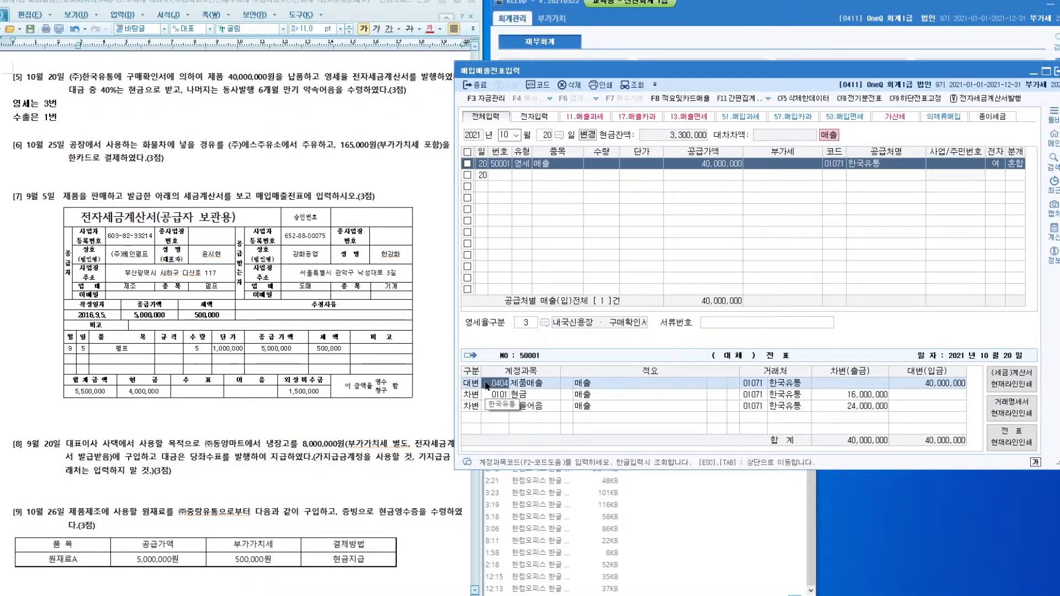
- Start the 25 October purchase of question [6] with type 57 (카과), item 주유 and supply value 150,000
left_click(199, 171)
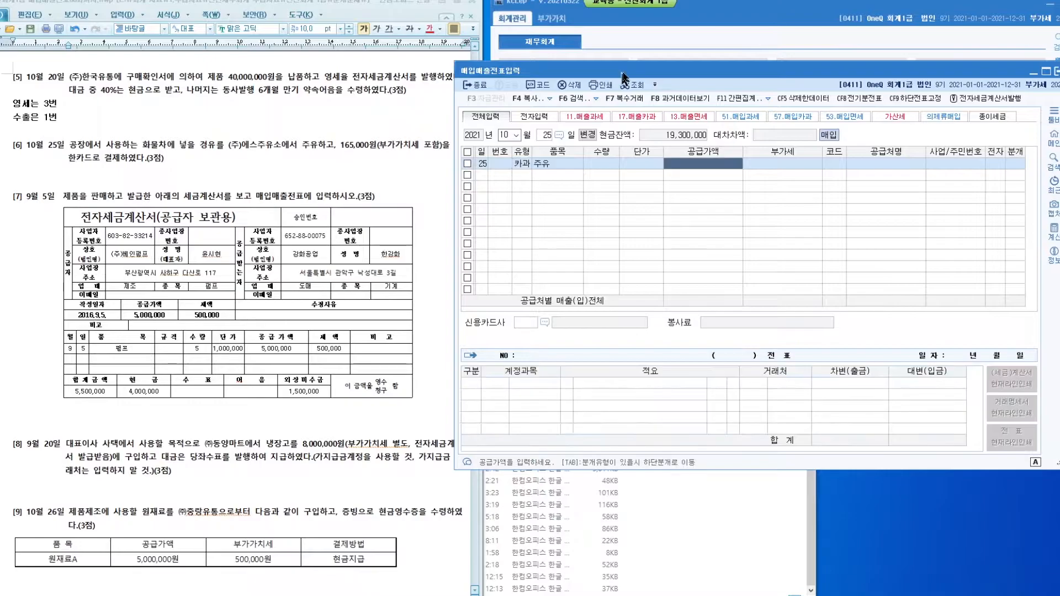
left_click_drag(623, 74, 633, 74)
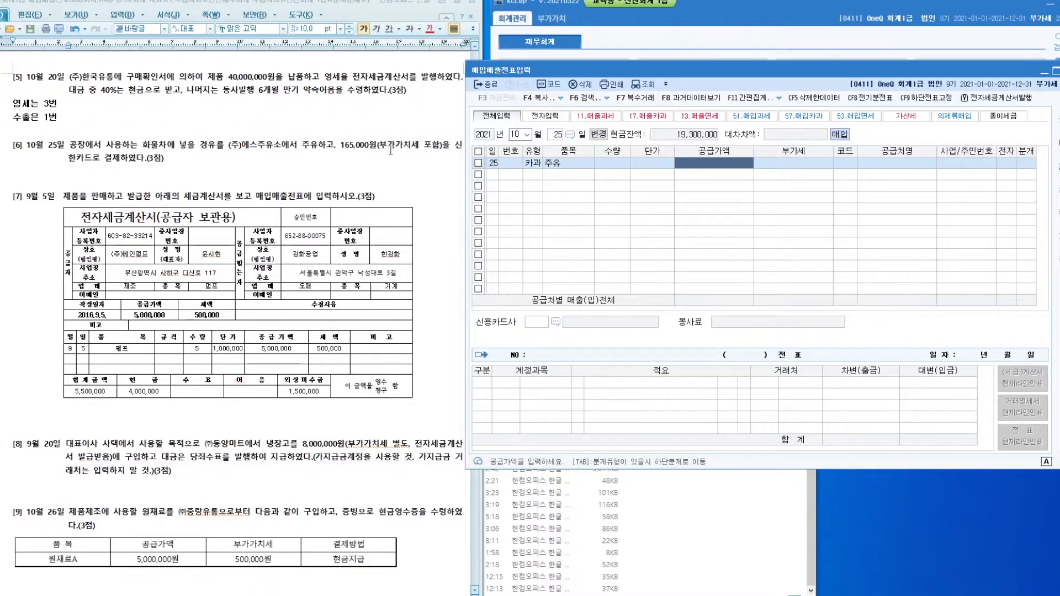
left_click_drag(379, 148, 438, 148)
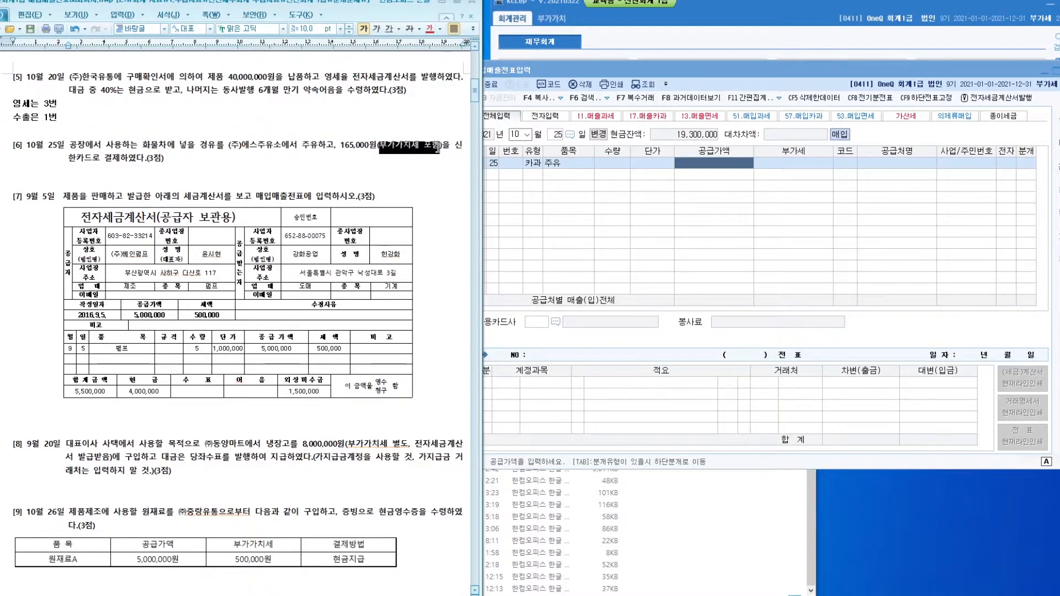
left_click(716, 166)
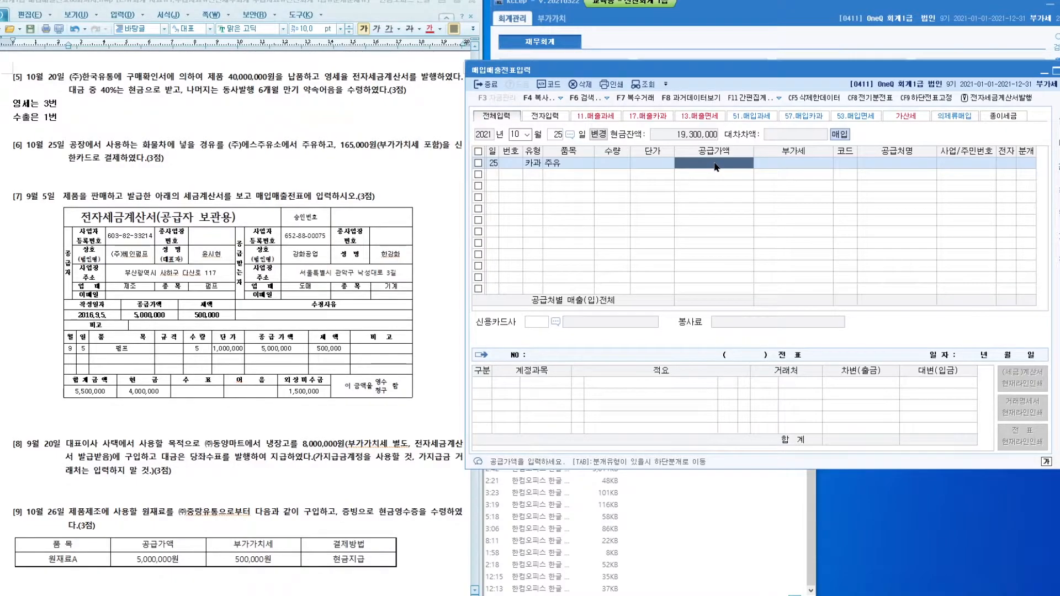
type("150000")
key("Return")
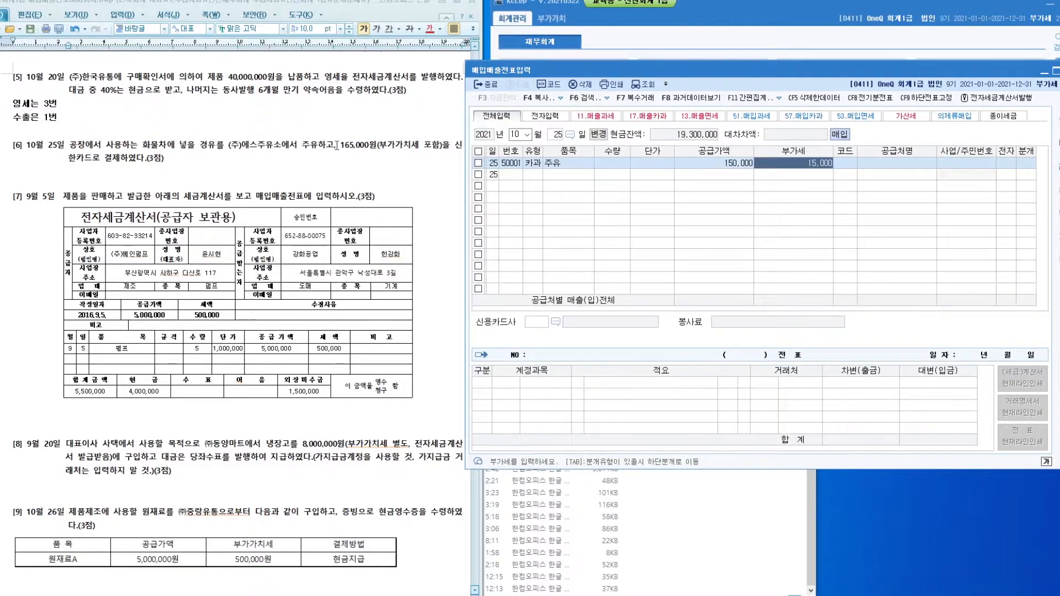
- Set supplier 01072 에스주유소, card company 신한카드 and journal type 4 (카드) for the 25 October purchase
left_click(847, 166)
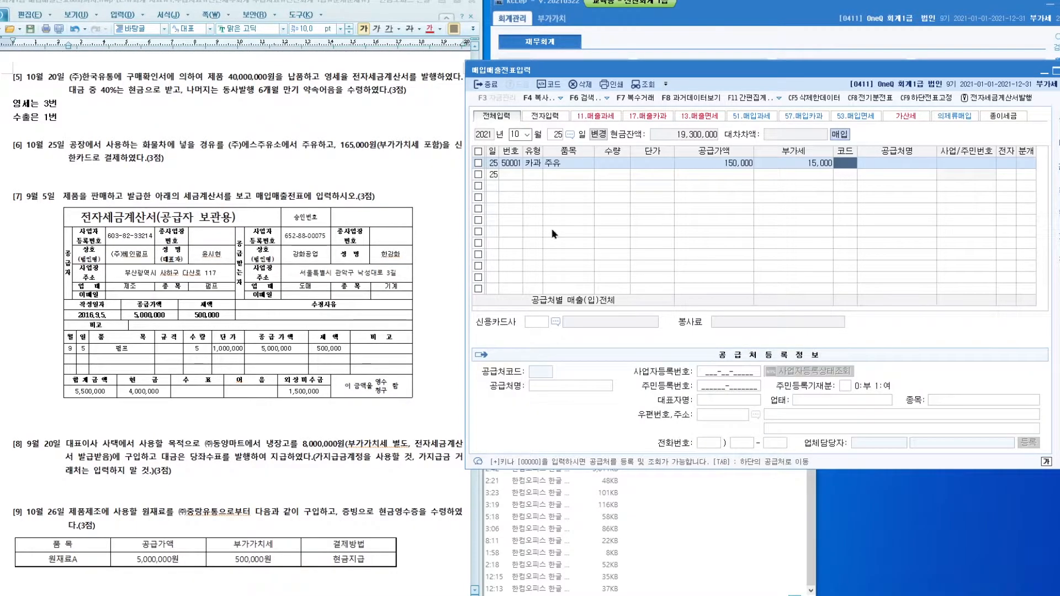
type("01072")
key("Return")
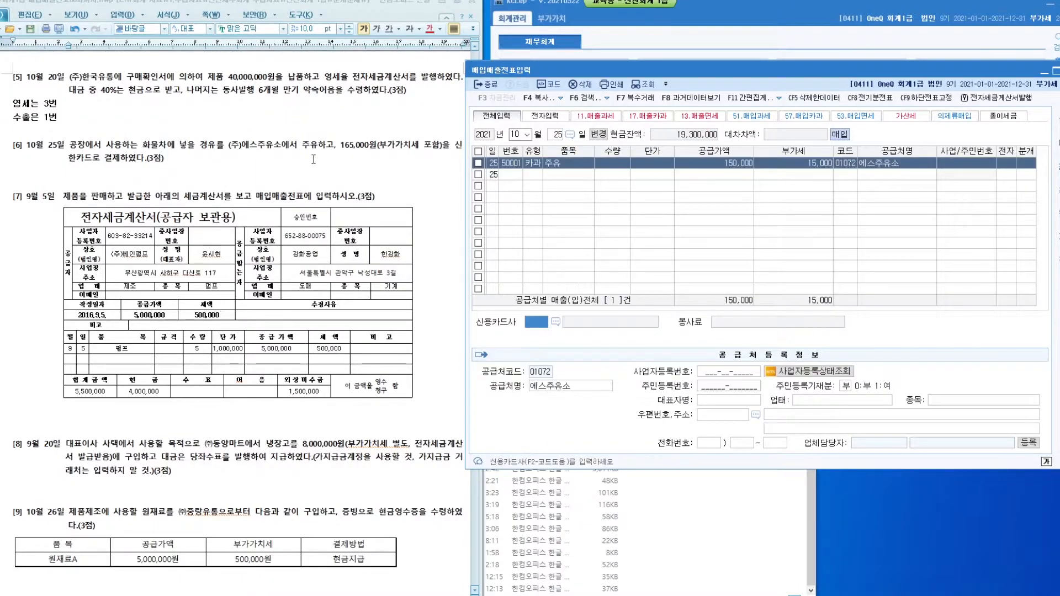
left_click(557, 324)
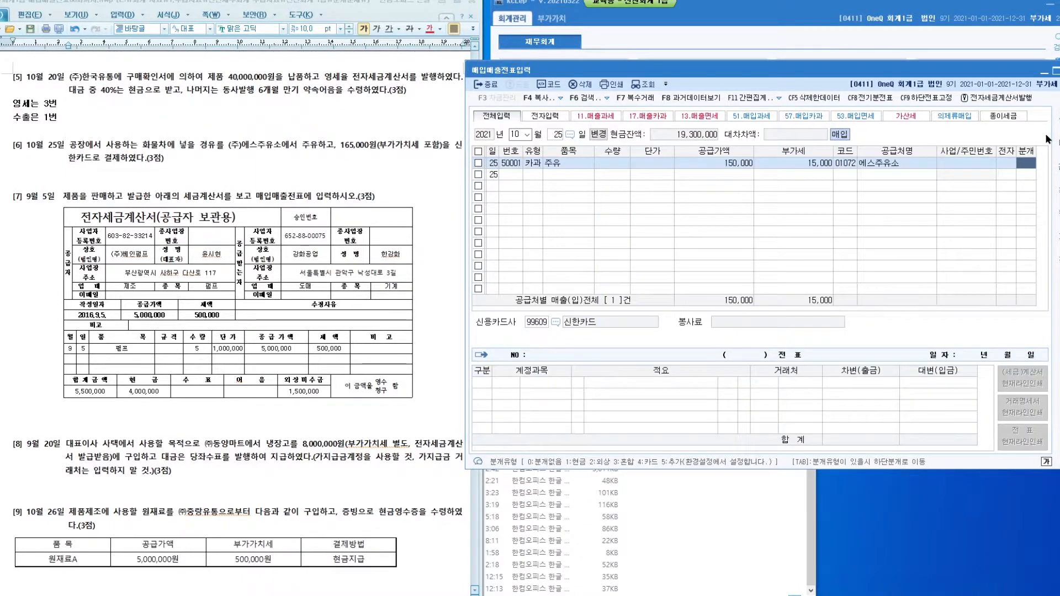
type("4")
key("Return")
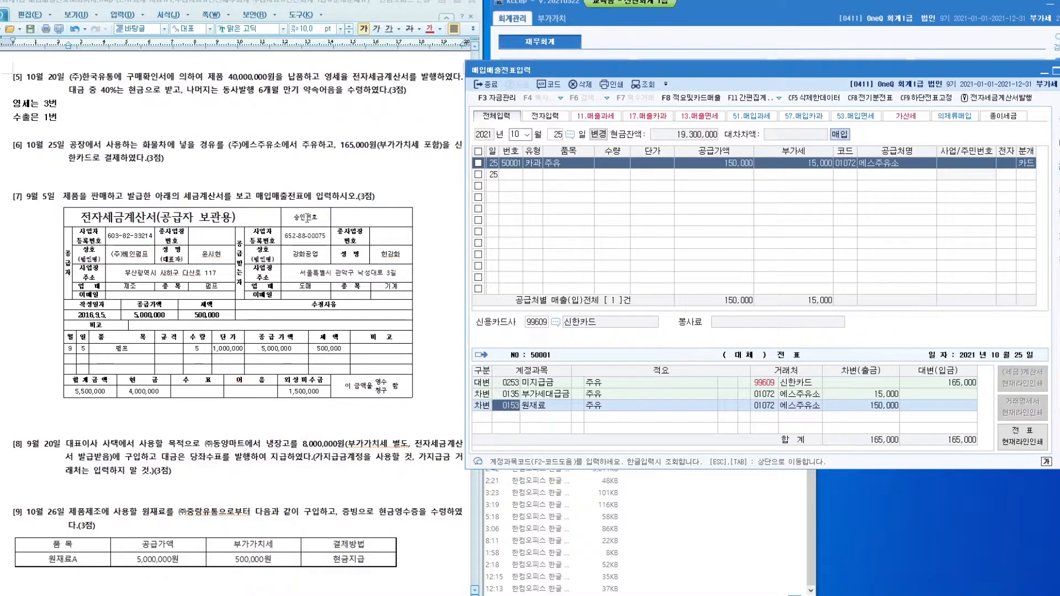
- Change the 원재료 debit account of the 25 October purchase to 0522 차량유지비 (제조원가)
type("차량유")
key("Return")
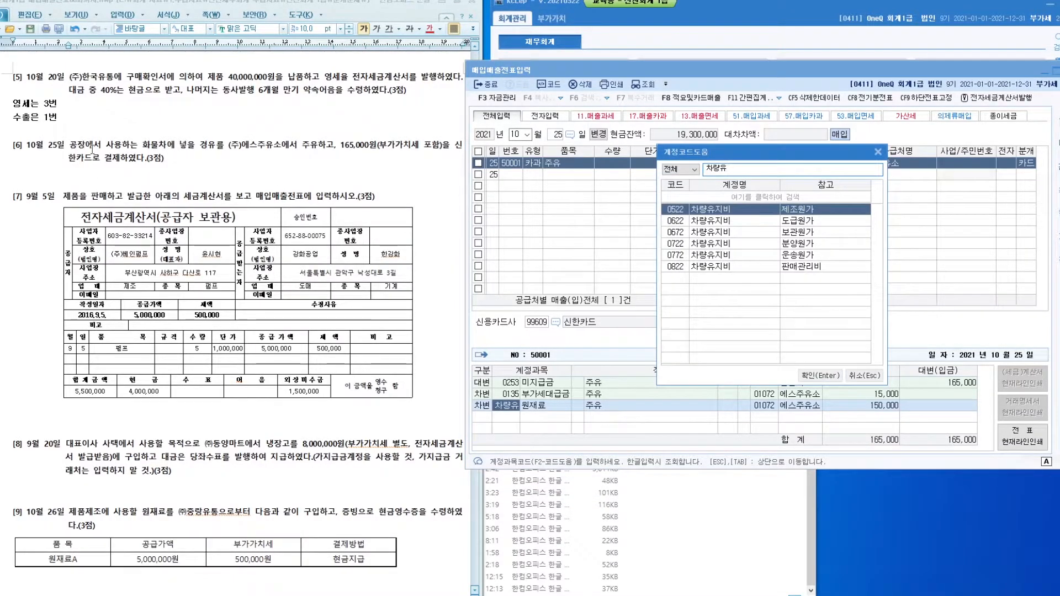
double_click(763, 208)
- Check the VAT-inclusive amount in question [6] against the supply value and VAT of the 25 October purchase
left_click(304, 595)
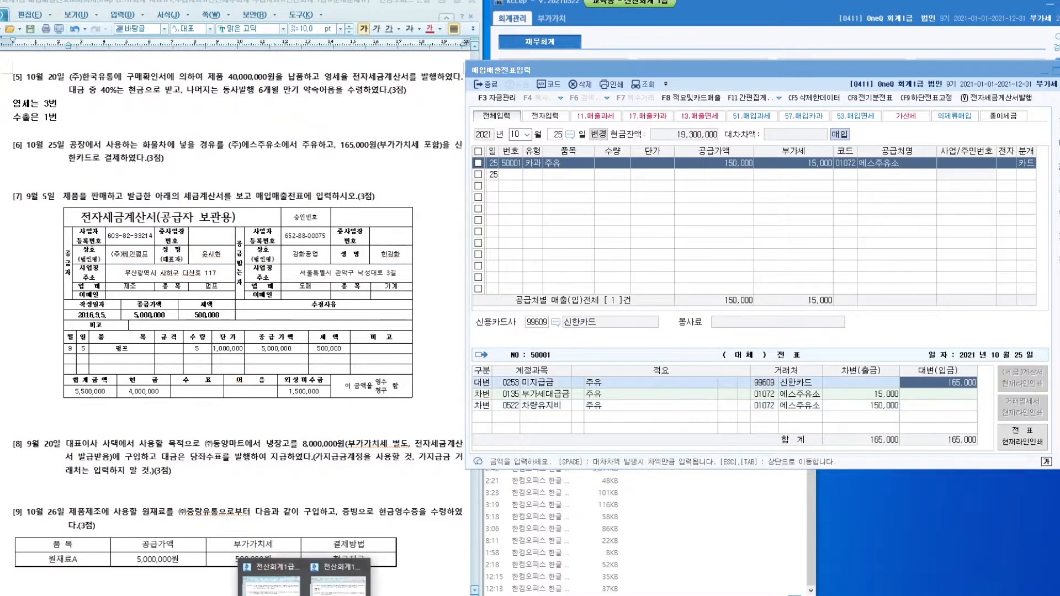
left_click(326, 185)
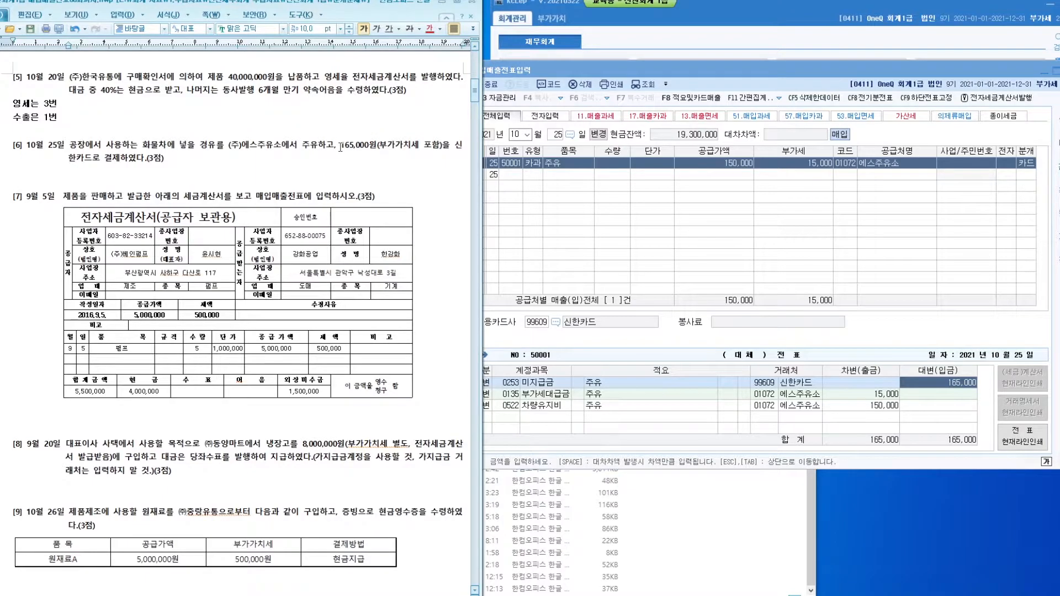
double_click(343, 145)
left_click(342, 145)
left_click(738, 166)
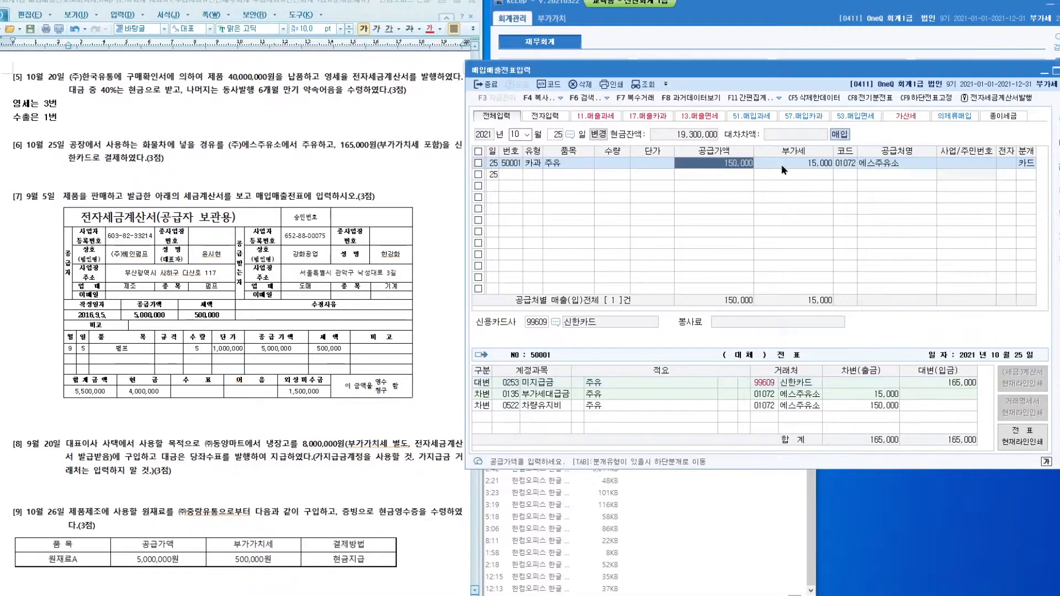
key("Return")
left_click(720, 167)
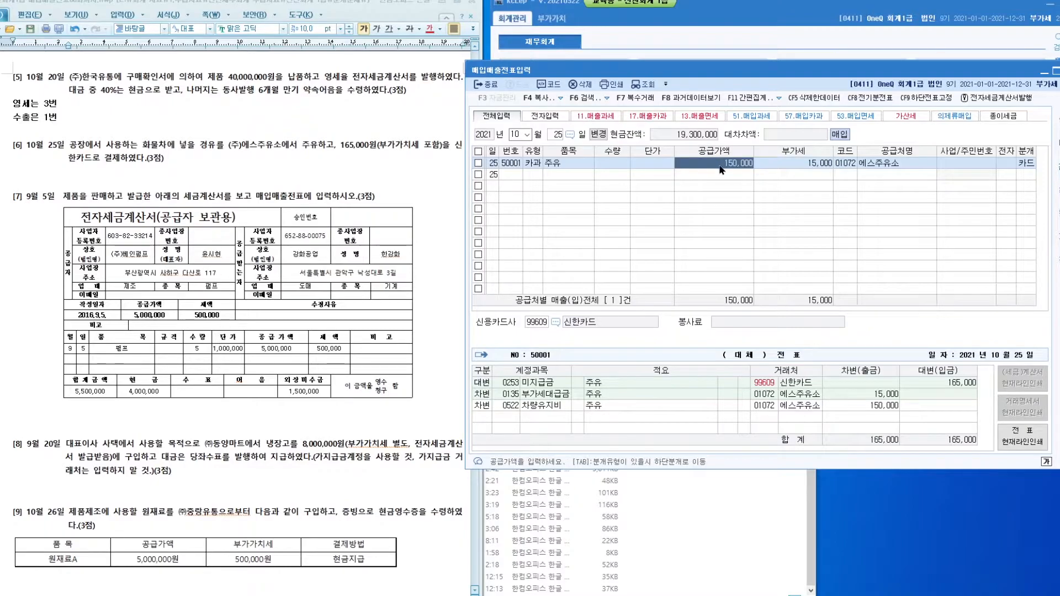
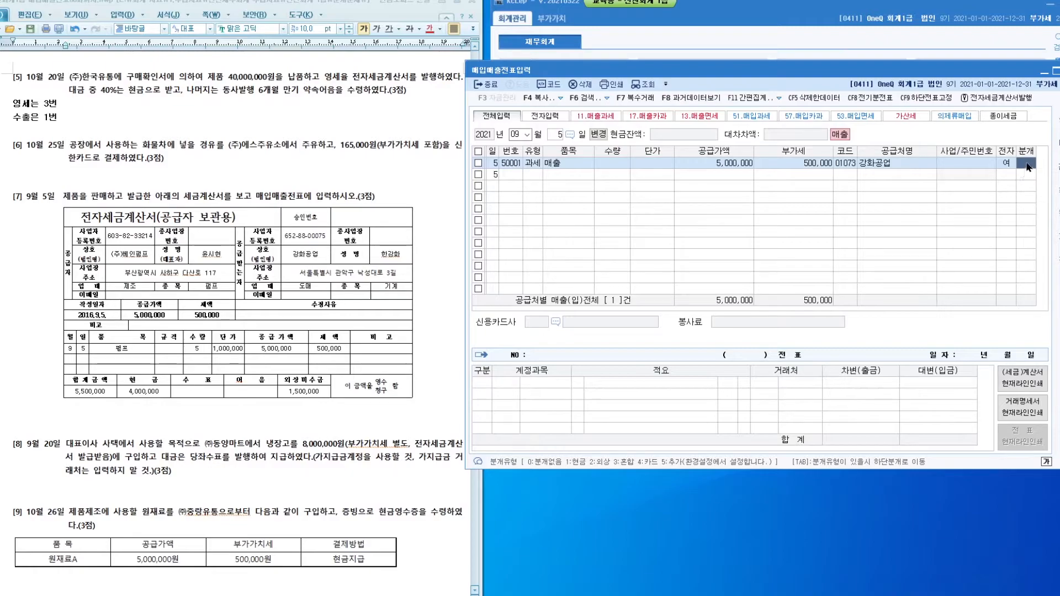
- Set journal type 3 (혼합) for the 5 September sale and debit 현금 4,000,000 and 외상매출금 1,500,000
type("3")
key("Return")
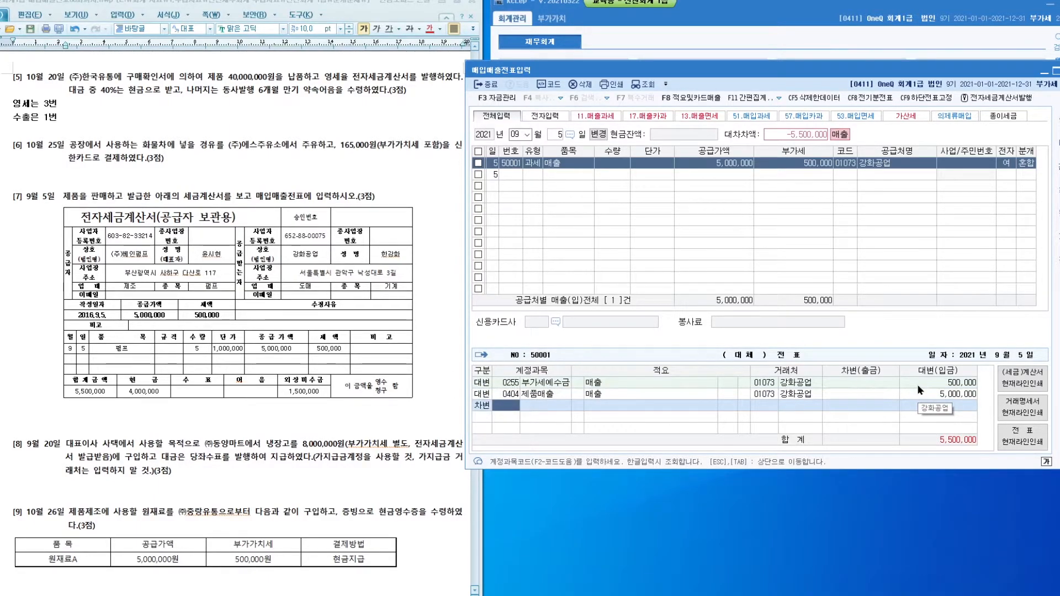
type("현금")
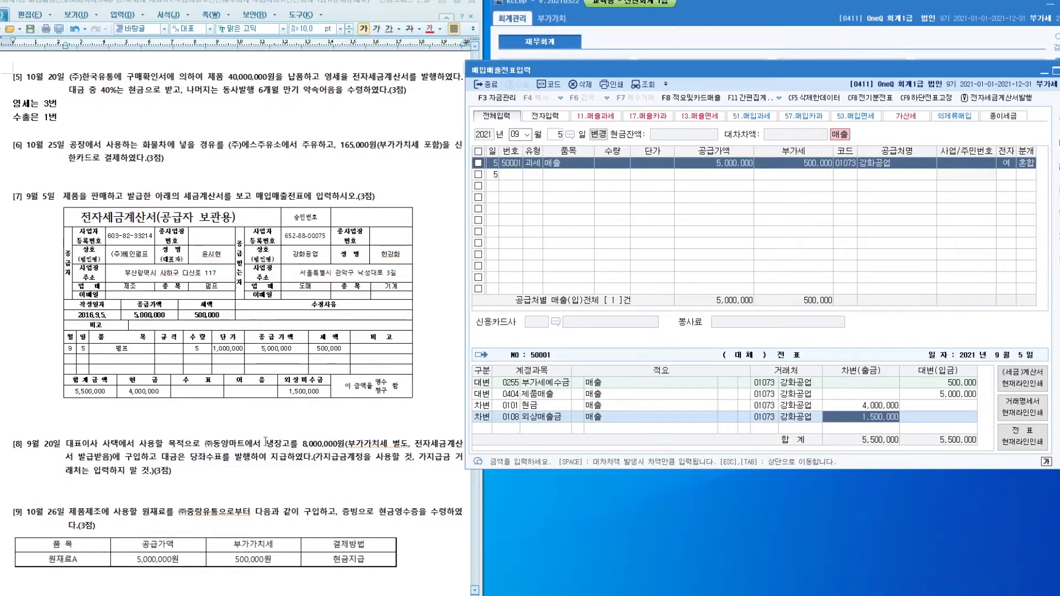
- Start the 20 September purchase of question [8] with type 54 (불공), item 대표이사, supply value 8,000,000 and VAT 800,000
left_click(560, 135)
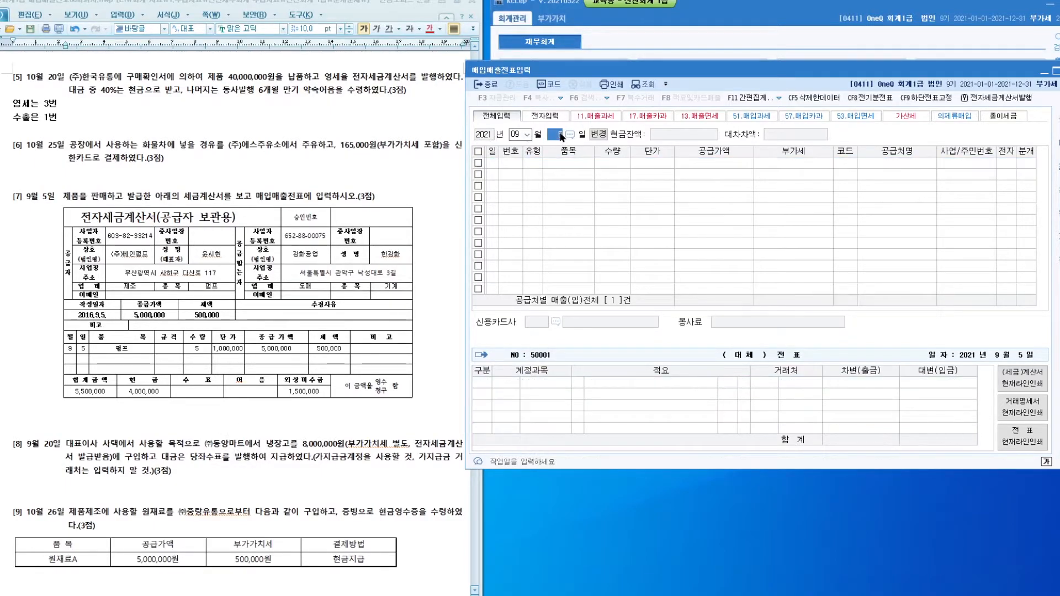
type("20")
key("Return")
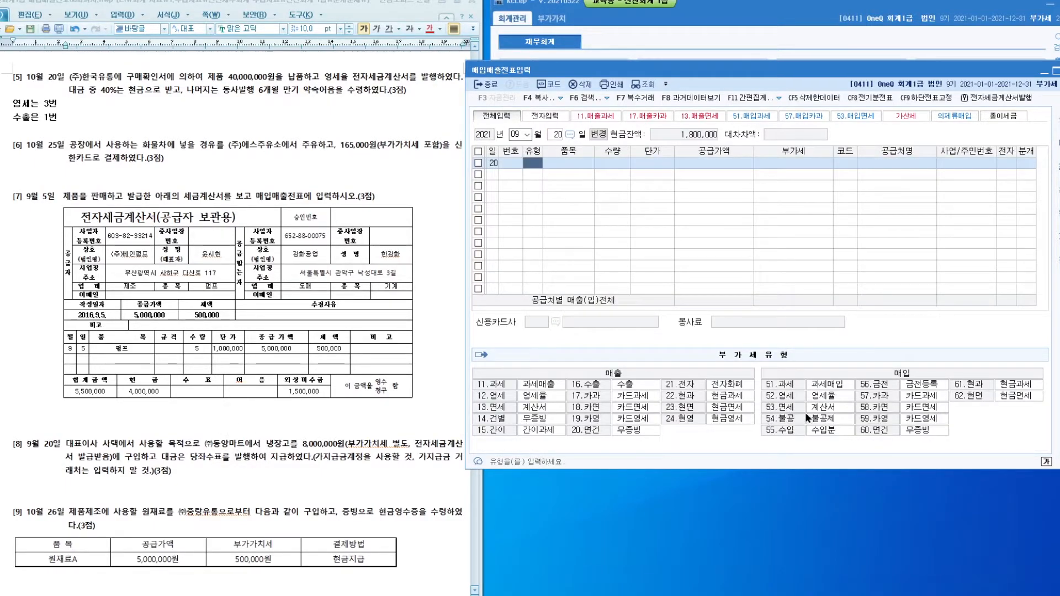
type("54")
key("Return")
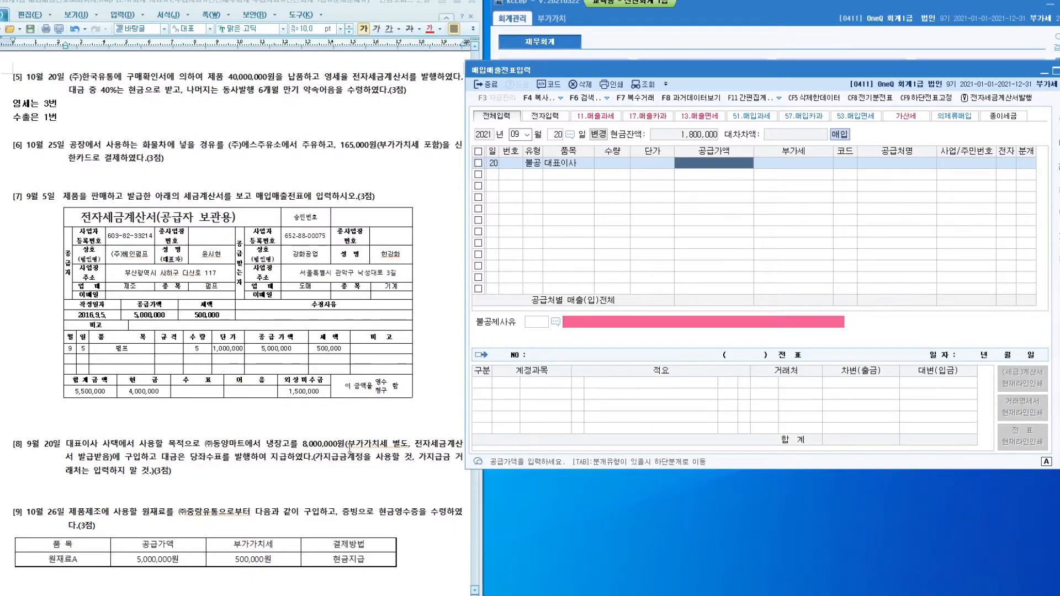
left_click_drag(408, 445, 356, 445)
left_click(713, 161)
type("8")
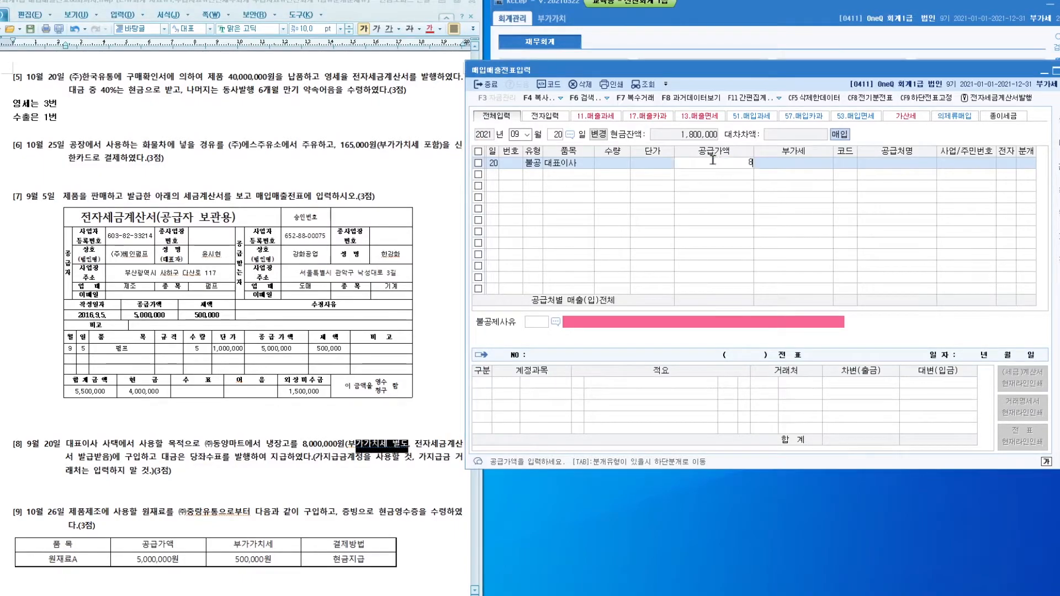
type(",000,000")
key("Return")
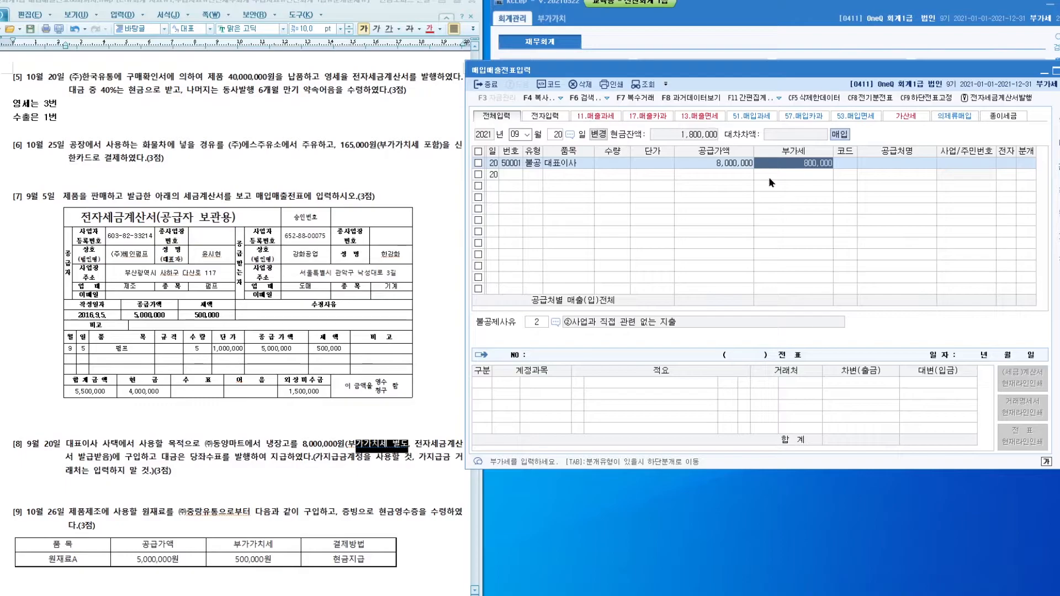
key("Return")
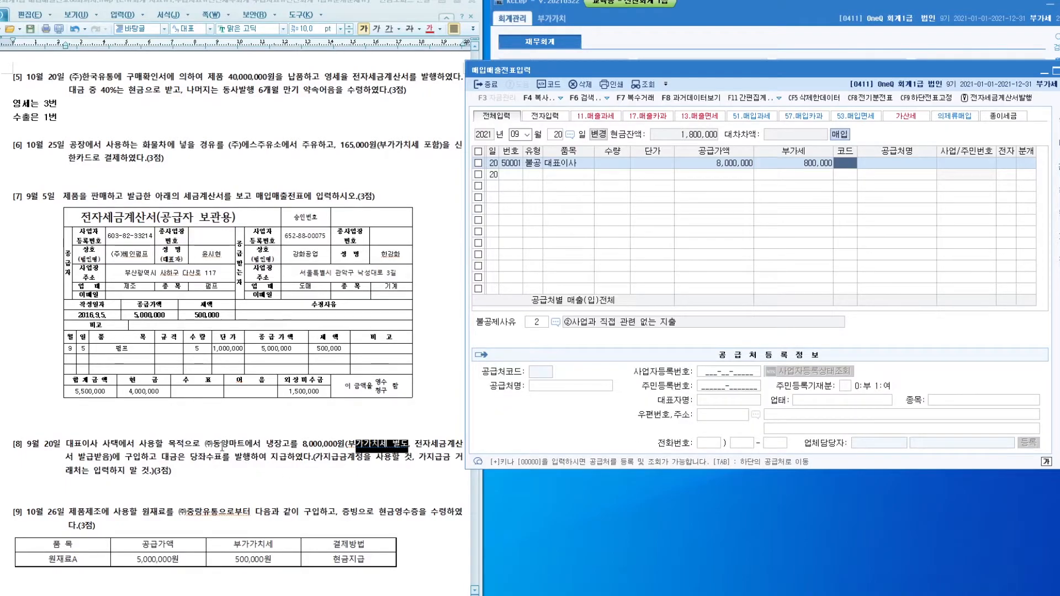
- Set supplier 01074 동양마트, electronic invoice 여 and non-deduction reason 2 (사업과 직접 관련 없는 지출) for the 20 September purchase
type("동양")
key("Return")
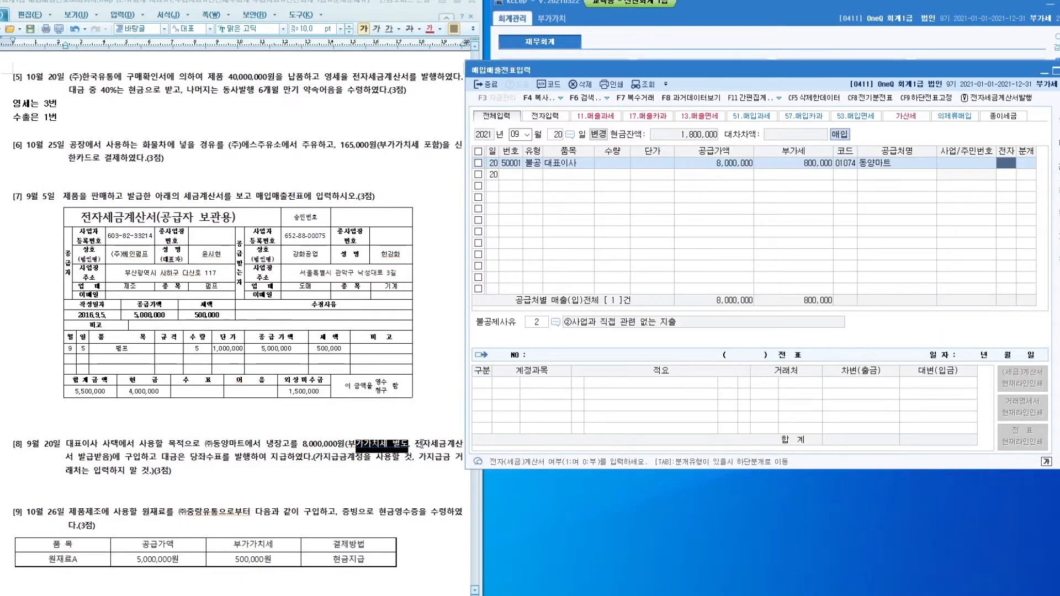
type("1")
key("Return")
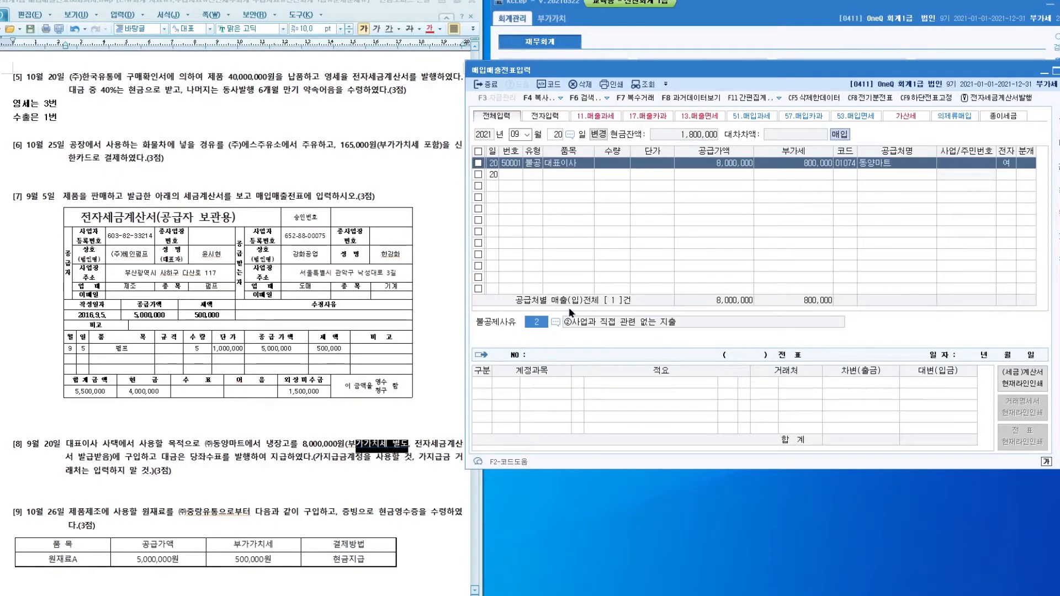
left_click(555, 322)
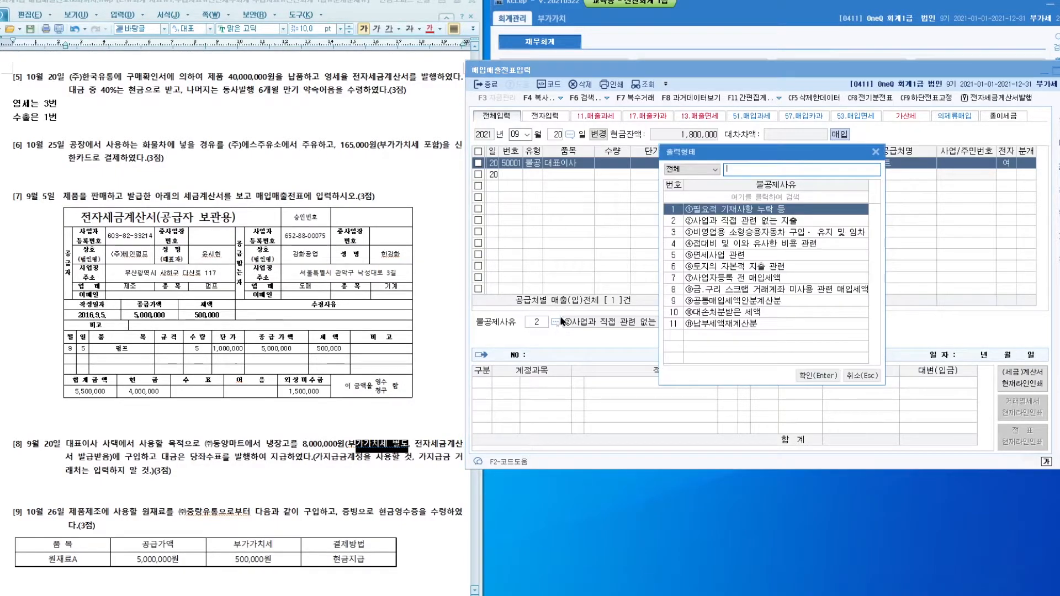
left_click_drag(735, 156, 625, 116)
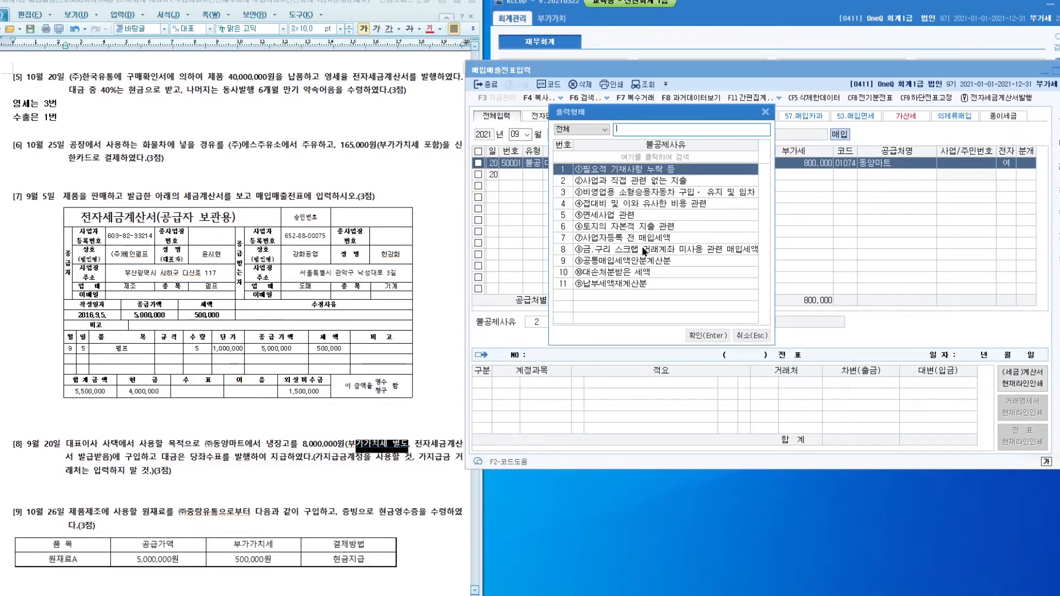
double_click(643, 181)
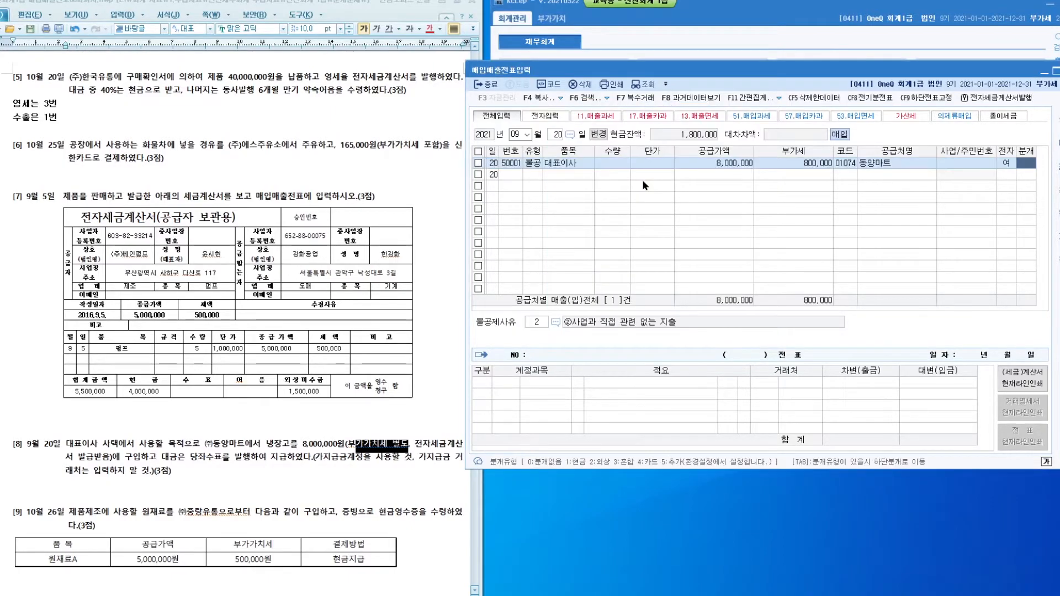
- Set journal type 3 (혼합) for the 20 September purchase and change its 원재료 debit account to 0134 가지급금
type("3")
key("Return")
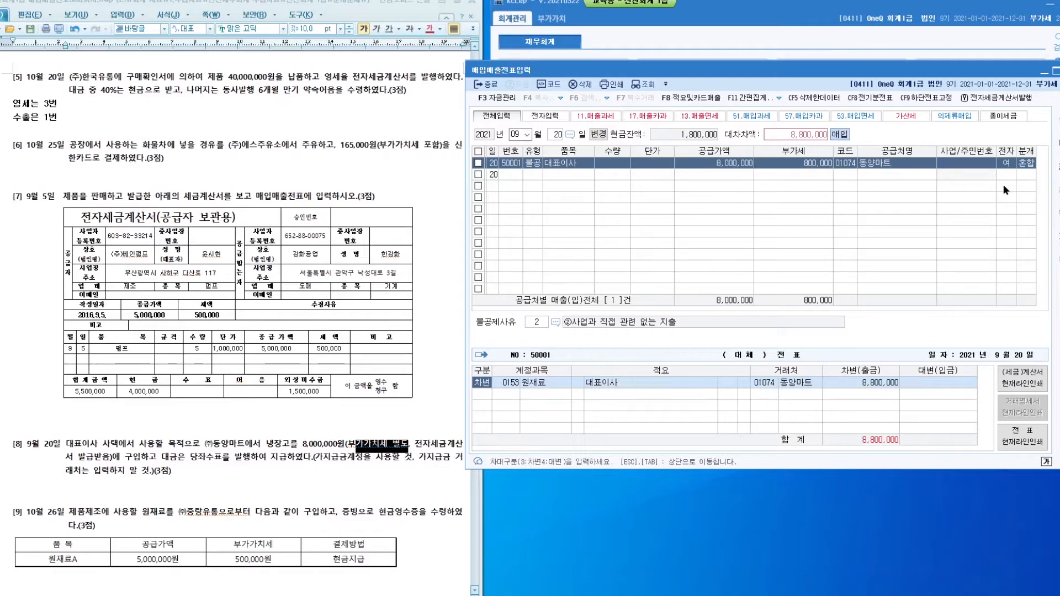
left_click(569, 381)
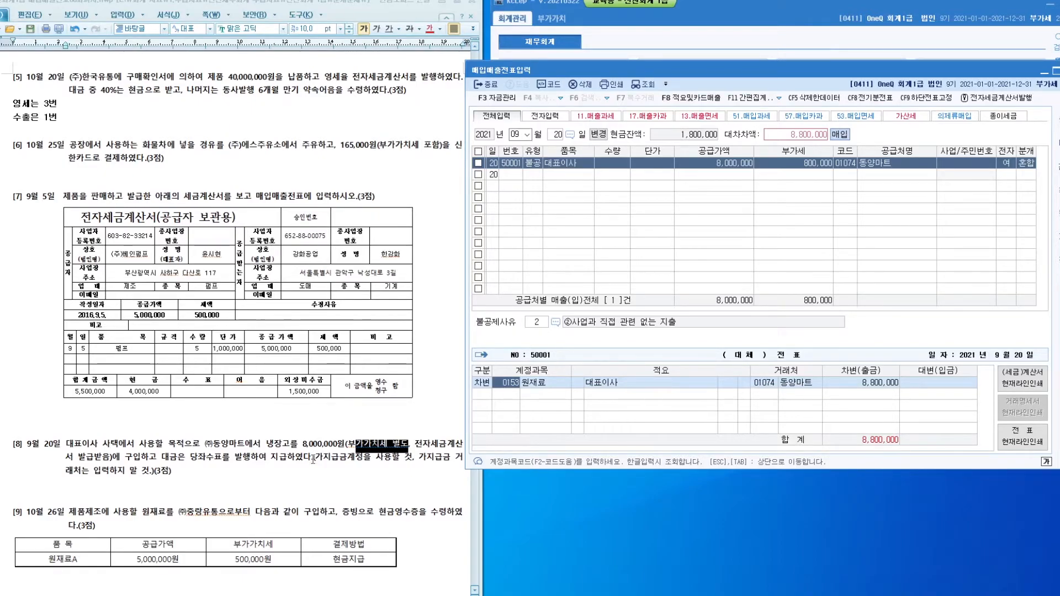
left_click_drag(313, 458, 363, 462)
left_click(363, 461)
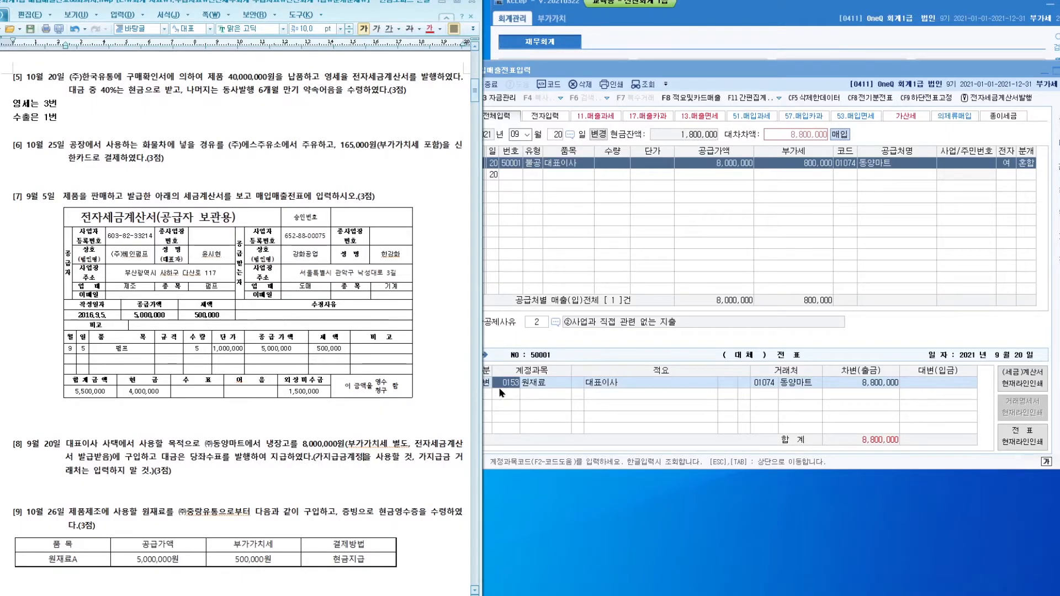
key("alt+Tab")
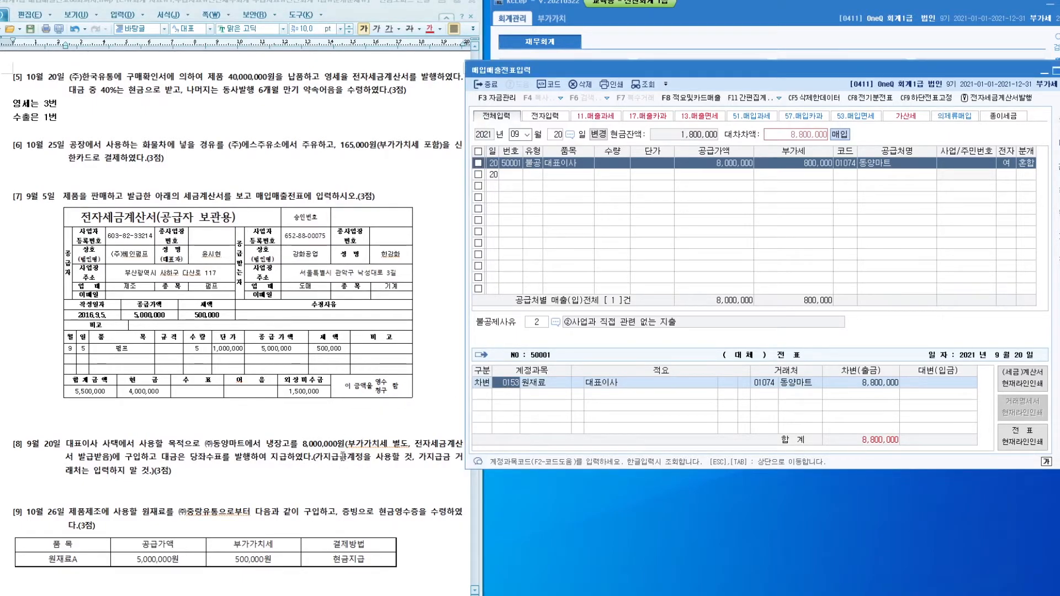
type("0134")
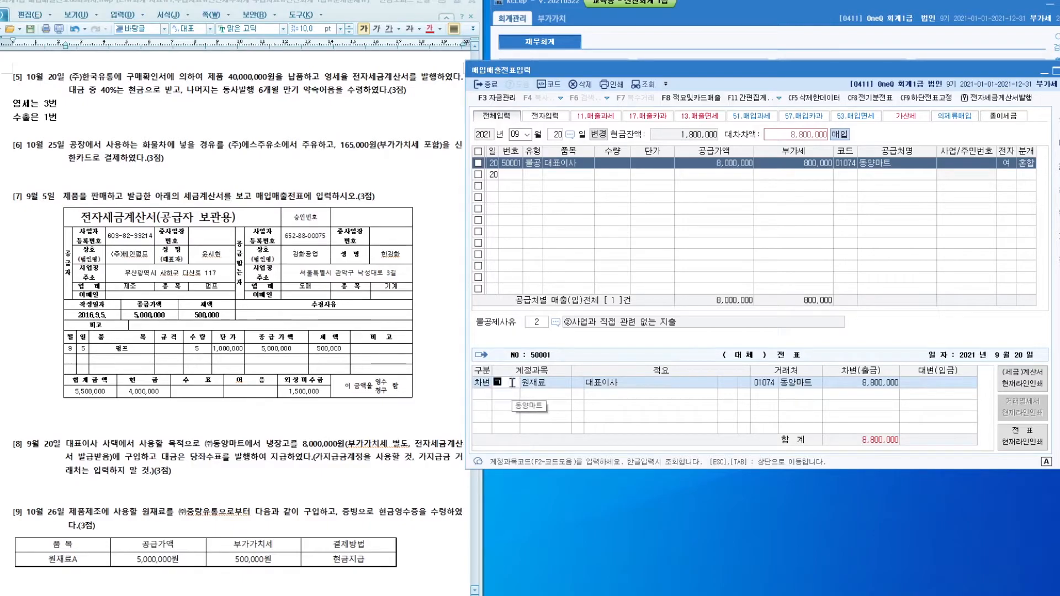
key("Return")
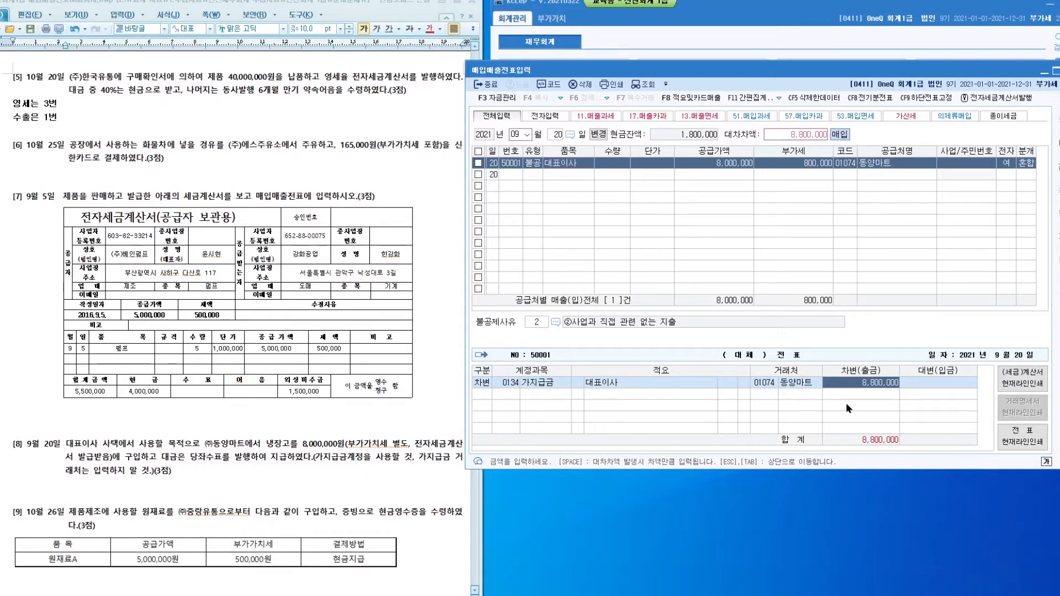
- Add a credit line for 0102 당좌예금 of 8,800,000 to the 20 September purchase
key("Return")
type("4")
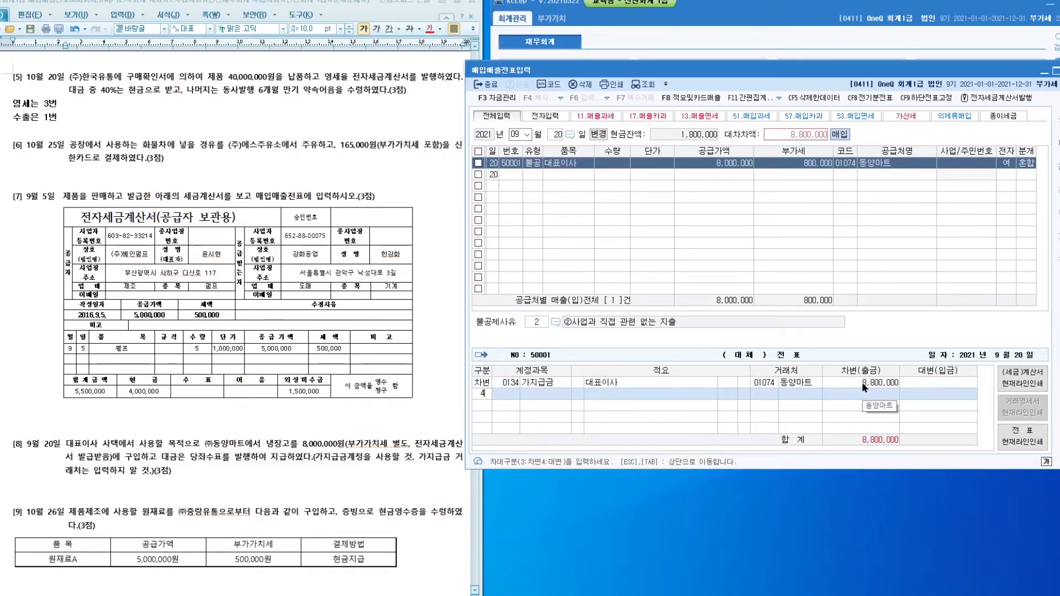
key("Return")
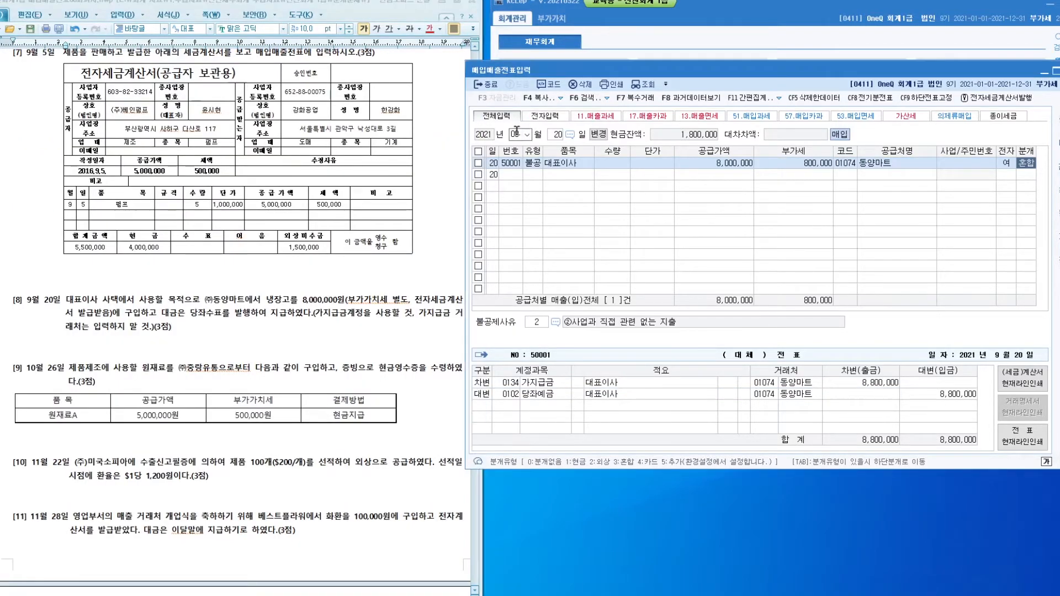
- Start the 26 October purchase of question [9] with type 61 (현과) and item 원재료
key("Return")
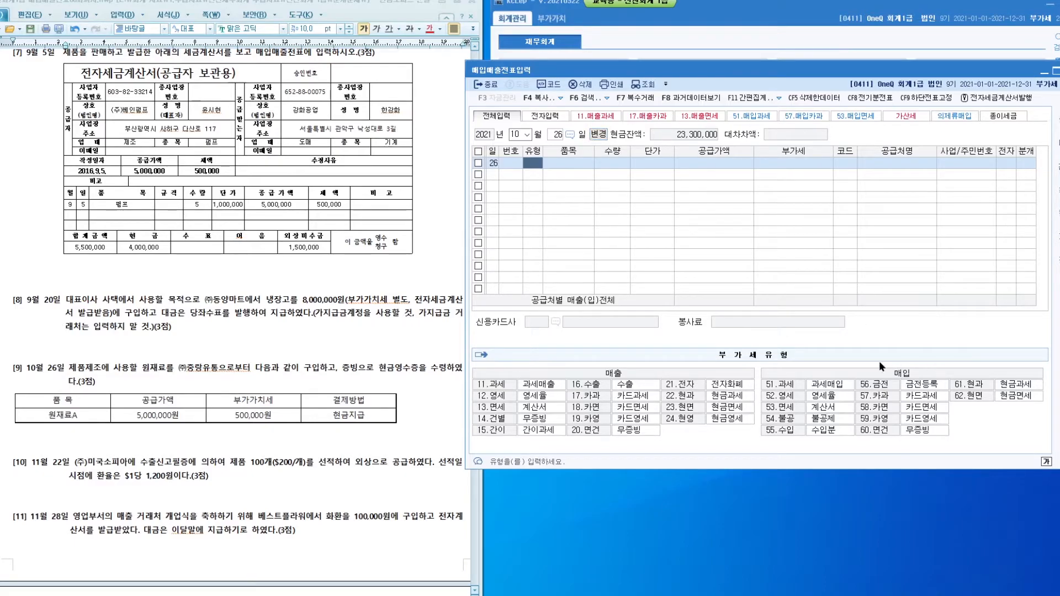
type("61")
key("Return")
type("원재료")
key("Return")
key("Return")
key("Return")
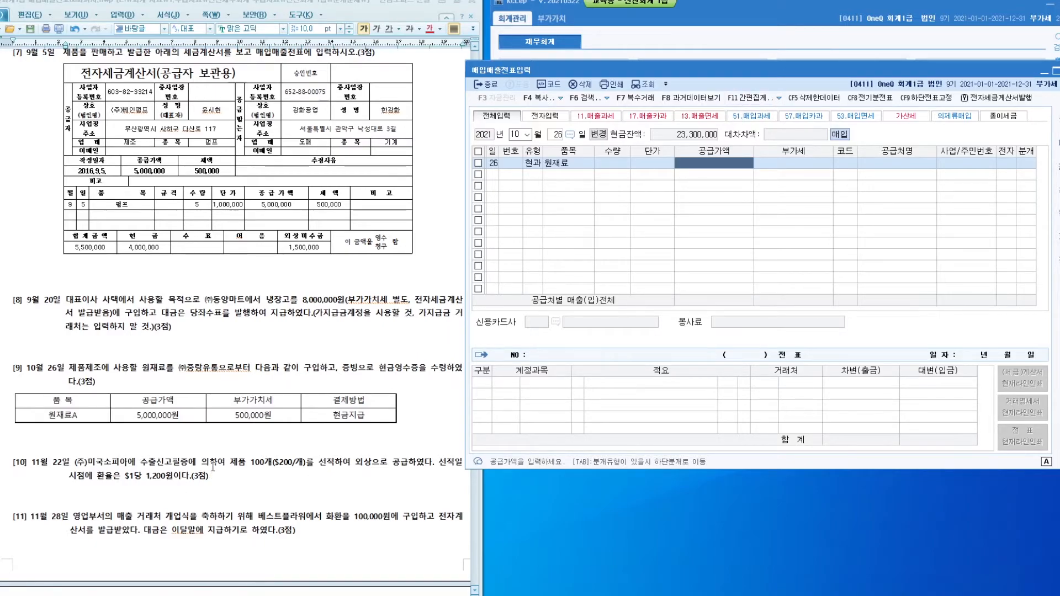
- Set the supply value of the 26 October purchase to 5,000,000 and its VAT to 500,000
type("5000000")
key("Return")
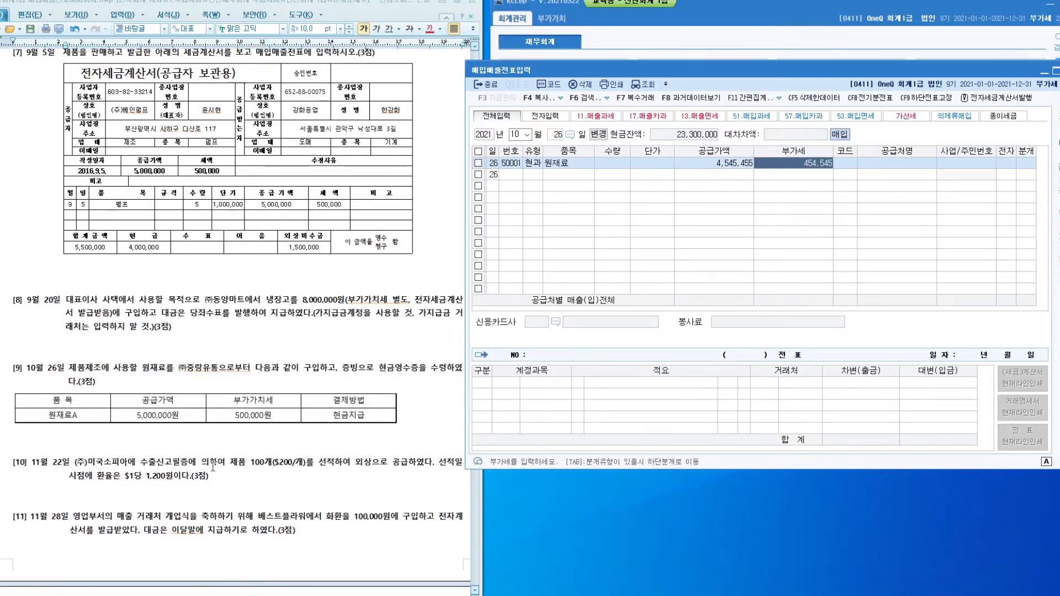
left_click(728, 164)
type("5000000")
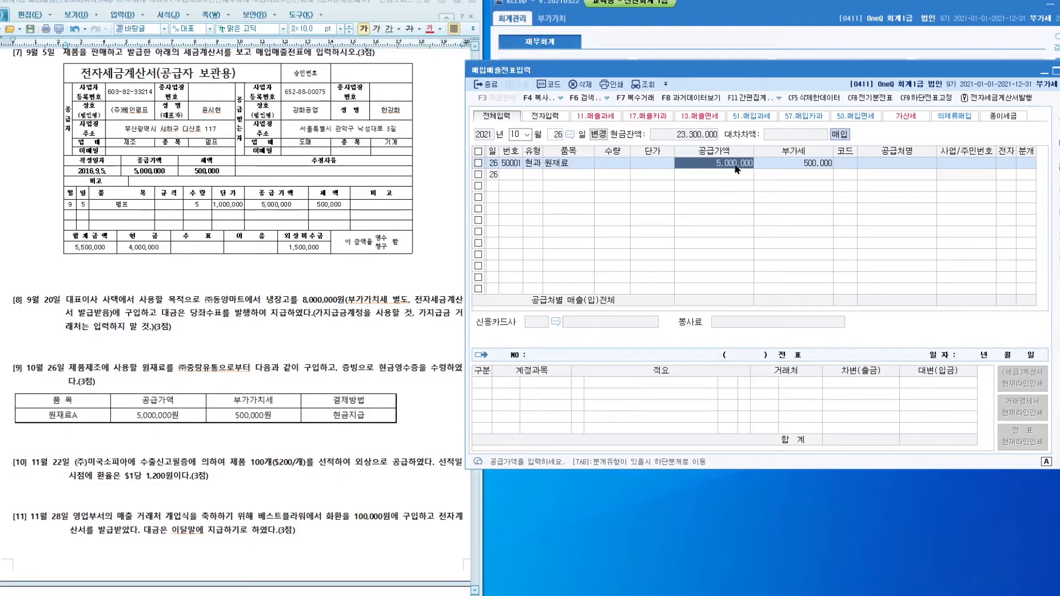
key("Return")
type("45454")
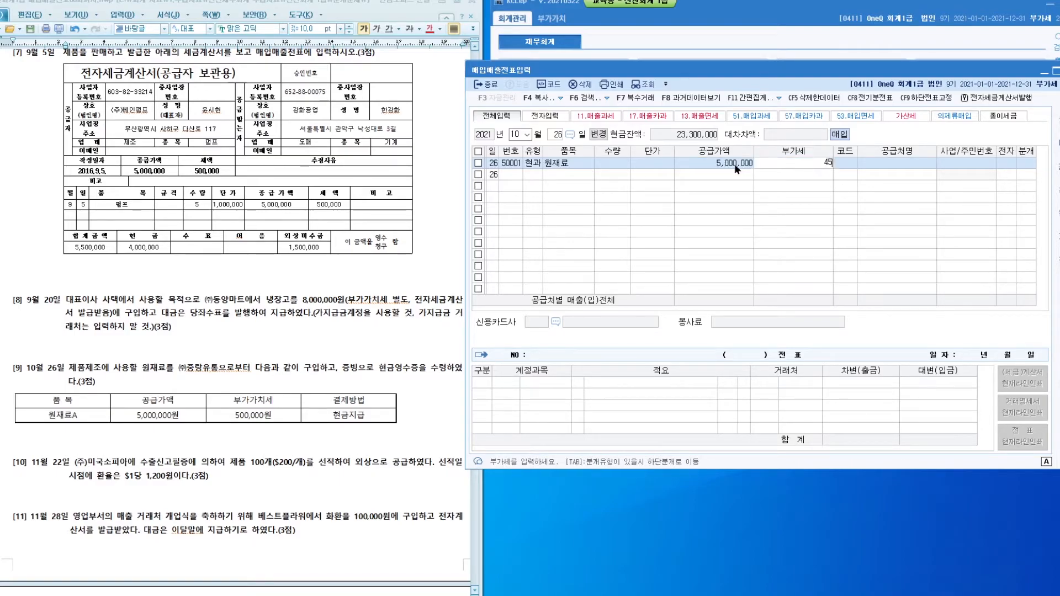
key("Return")
- Set supplier 01075 중랑유통 and journal type 3 (혼합) for the 26 October purchase, crediting 0101 현금 with 5,500,000
key("F2")
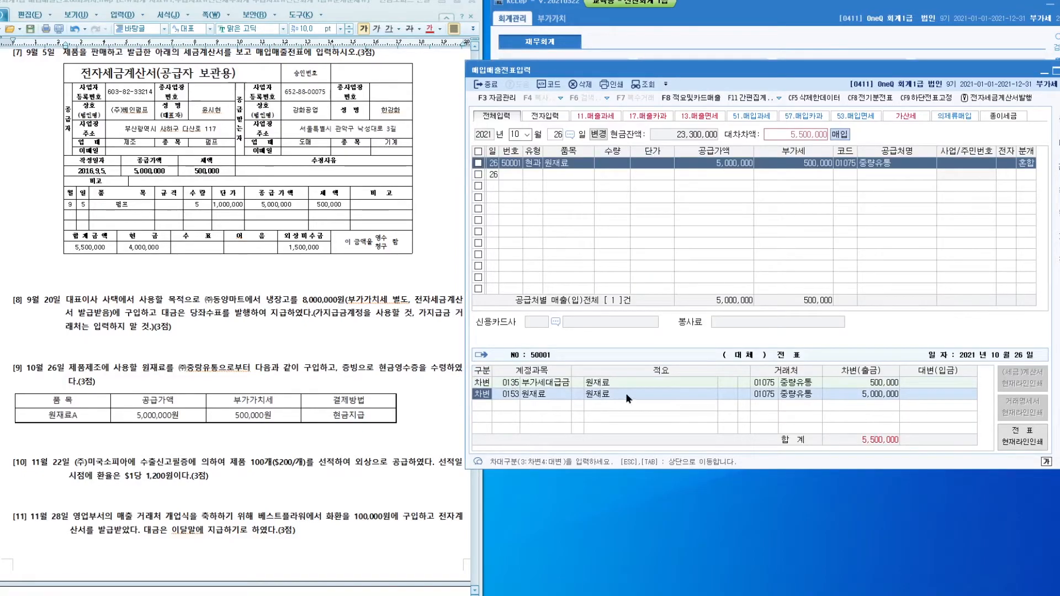
key("Return")
key("Return")
key("Return")
key("Return")
key("Return")
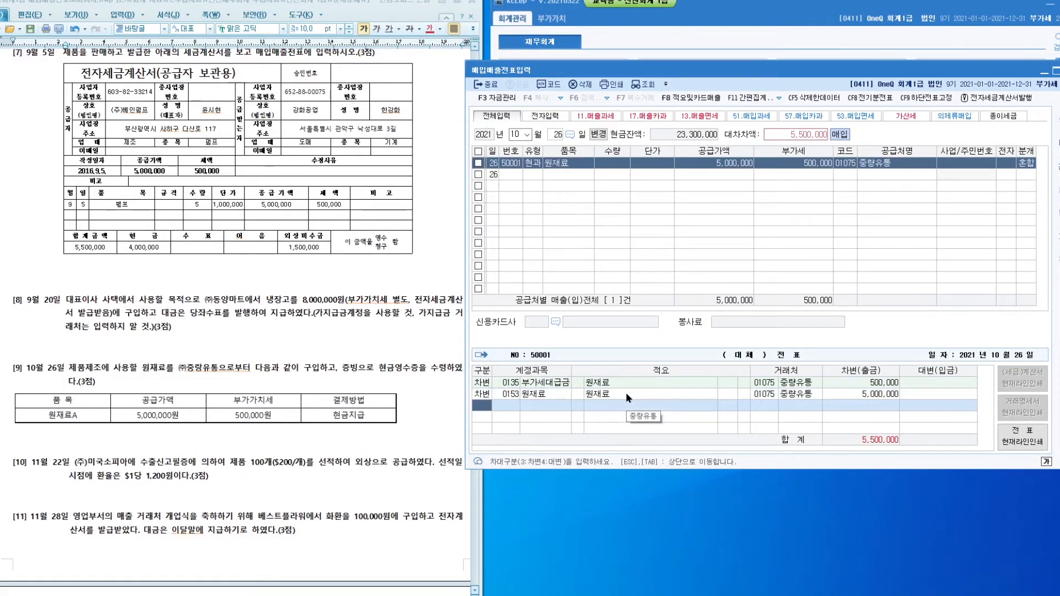
type("4101")
key("Return")
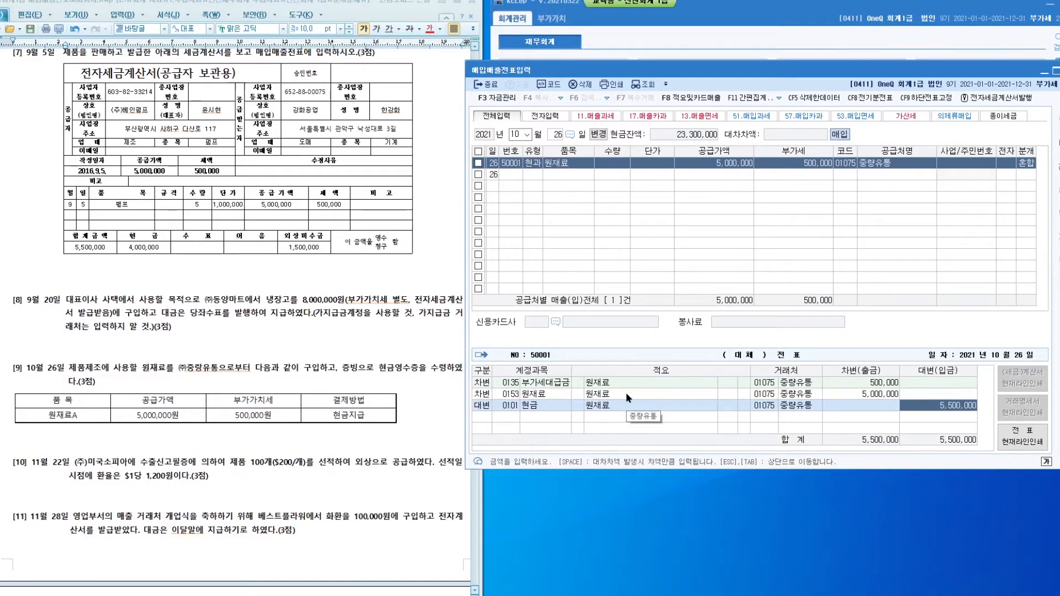
- Set the voucher date to 22 November for the transaction in question [10]
left_click(514, 135)
type("11")
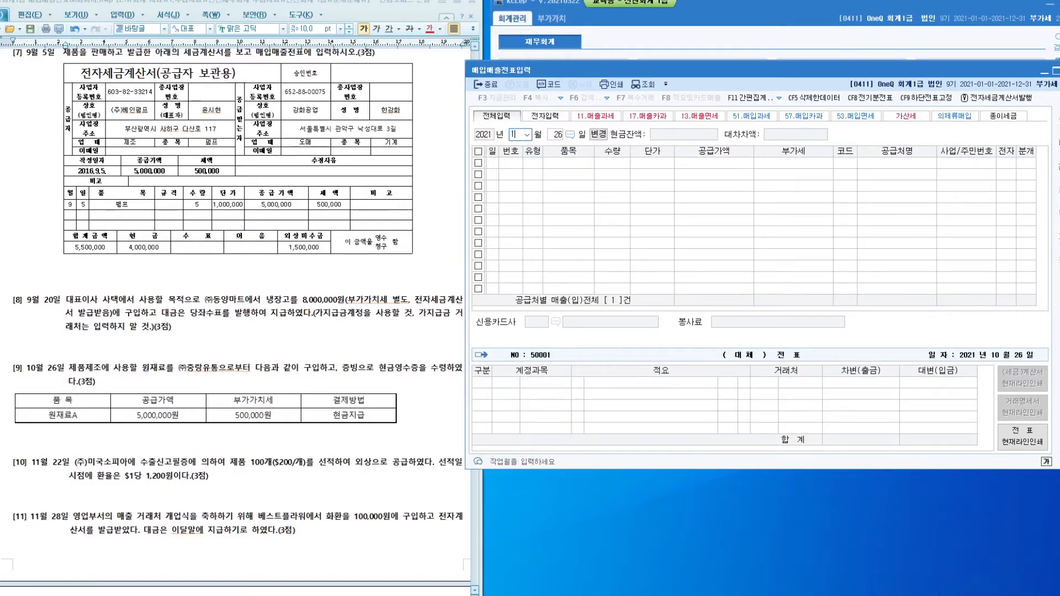
key("Return")
type("22")
key("Return")
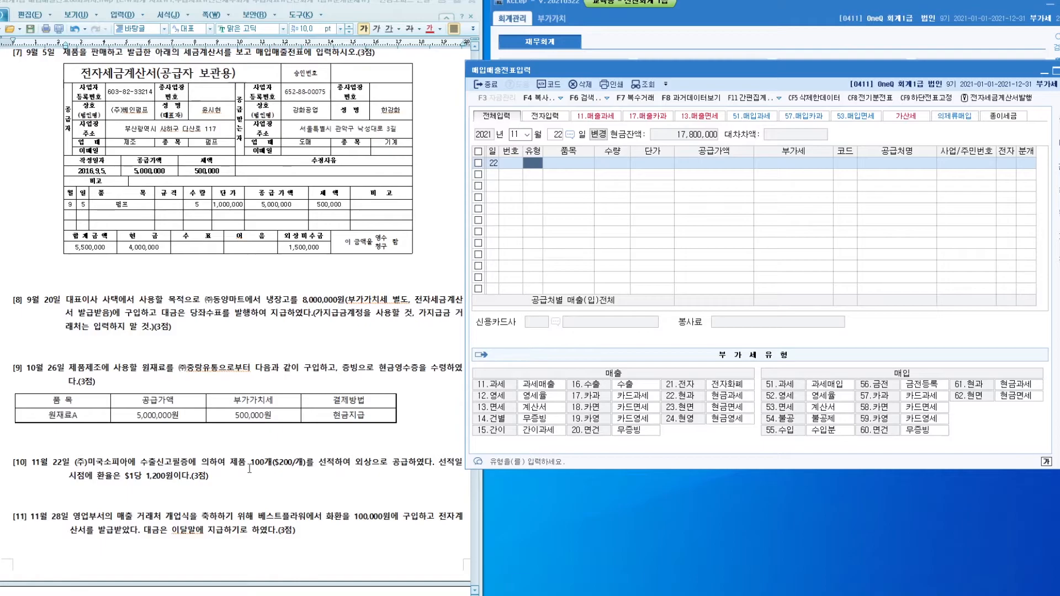
- Enter question [10] as type 16 (수출), item 수출, with supply value 24,000,000 and customer 01076 미국소피아
left_click_drag(248, 466, 279, 465)
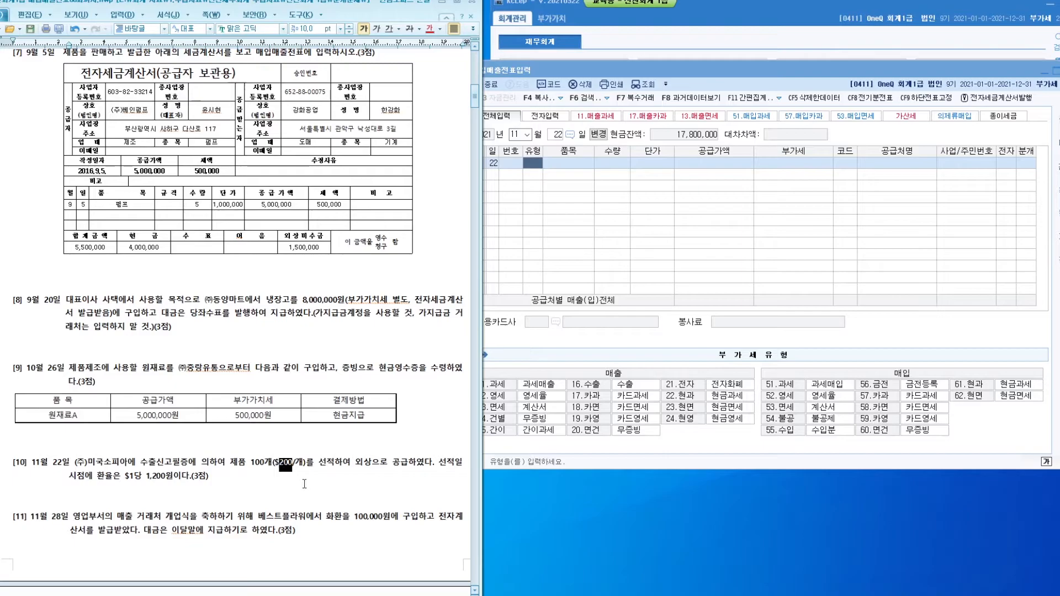
left_click(275, 461)
left_click_drag(274, 463, 280, 464)
double_click(276, 464)
left_click(300, 450)
left_click(608, 378)
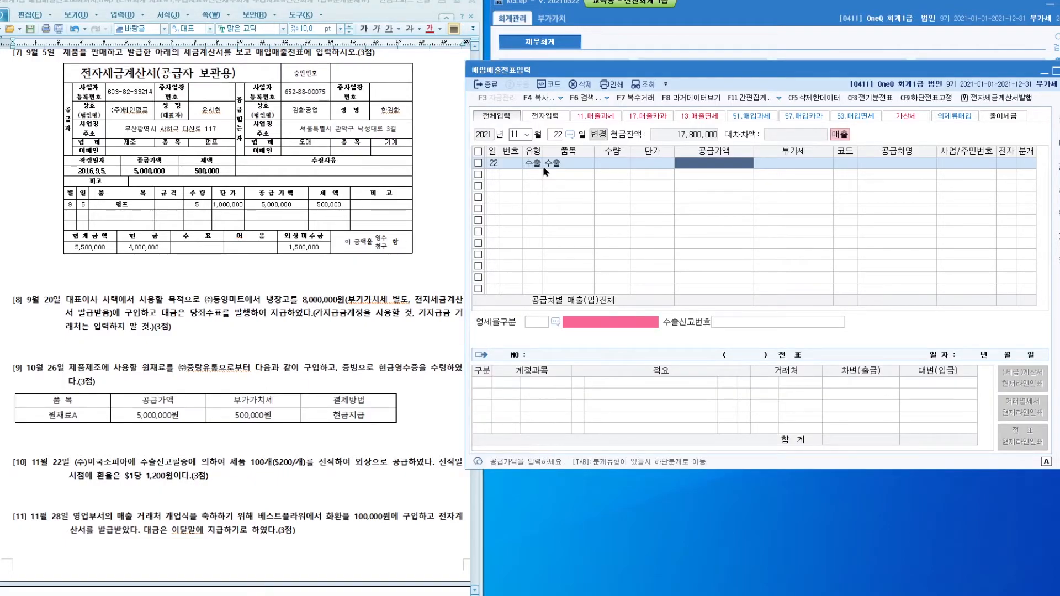
type("24000000")
key("Return")
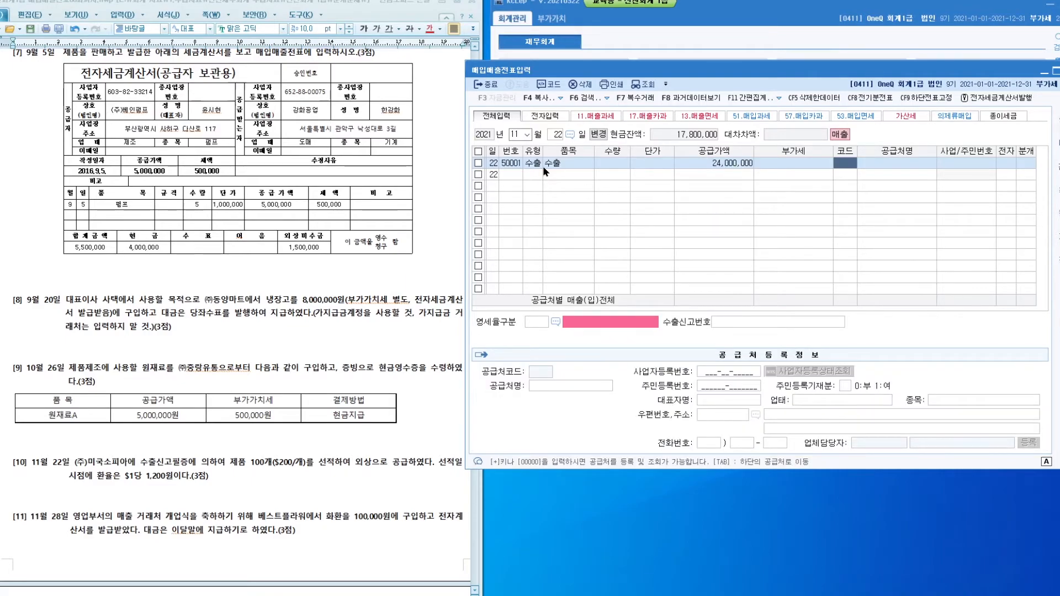
key("F2")
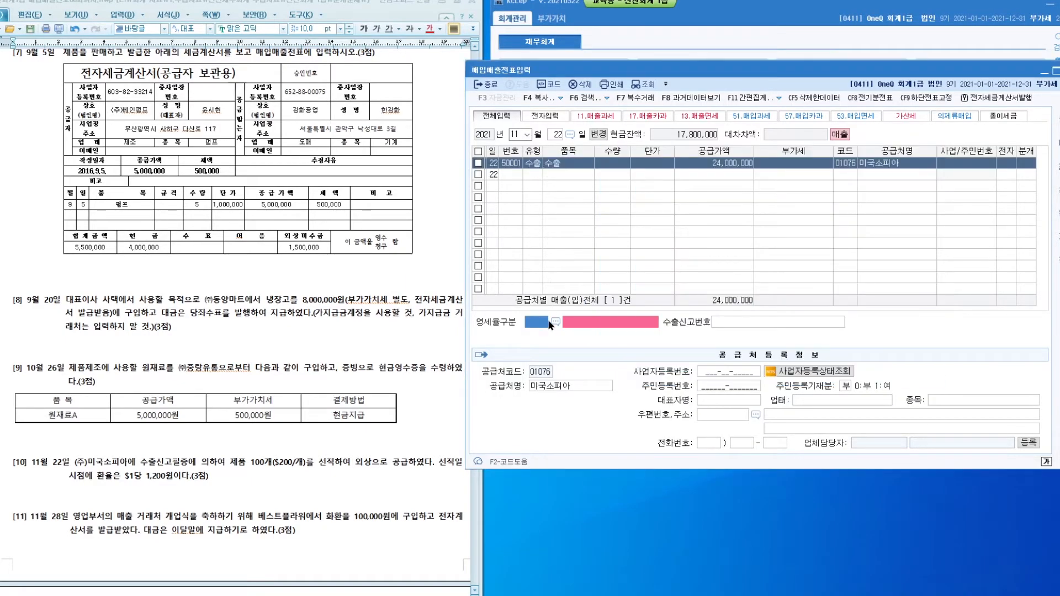
- Set the 22 November export's zero-rate category to 1 직접수출(대행수출 포함) and its journal type to 3 (혼합)
left_click(553, 321)
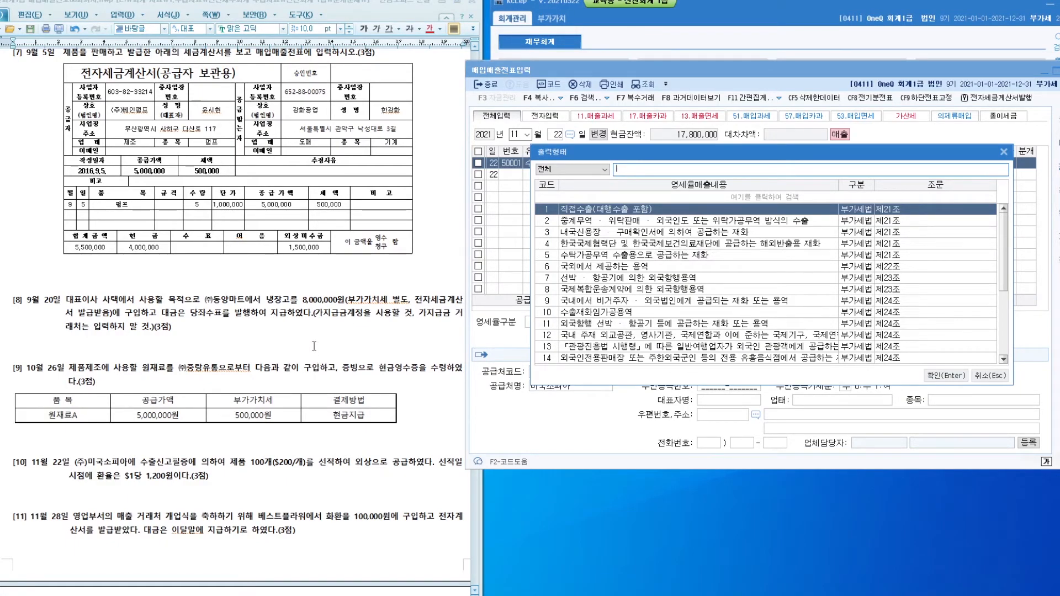
double_click(616, 210)
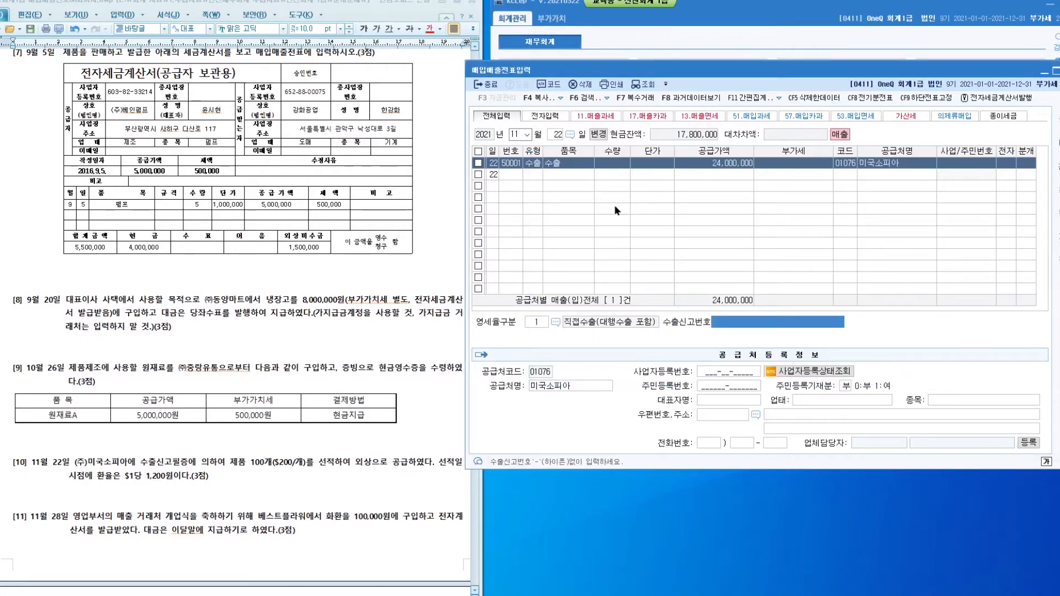
key("Return")
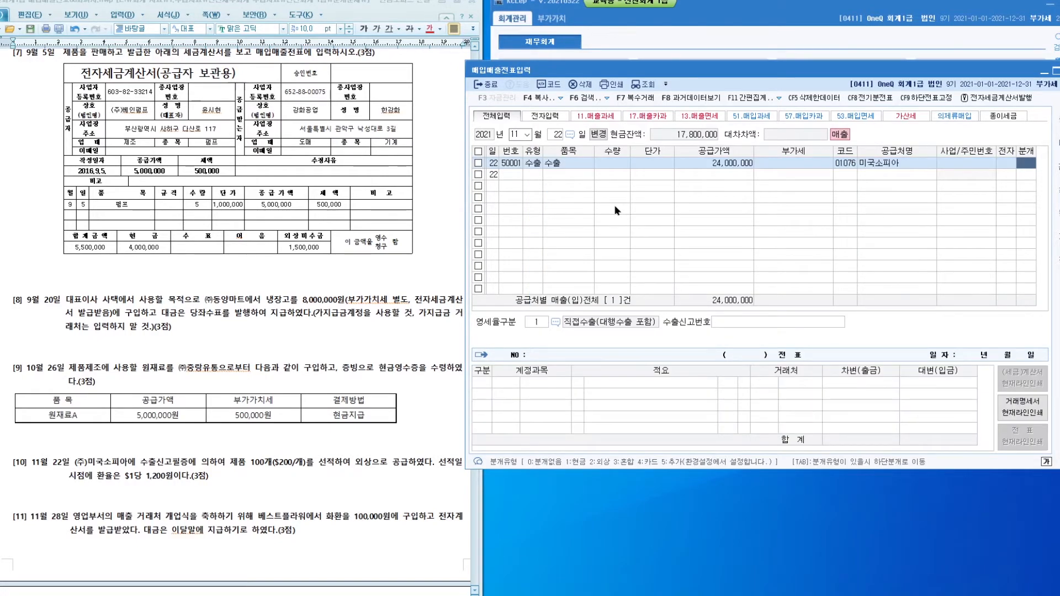
type("3")
key("Return")
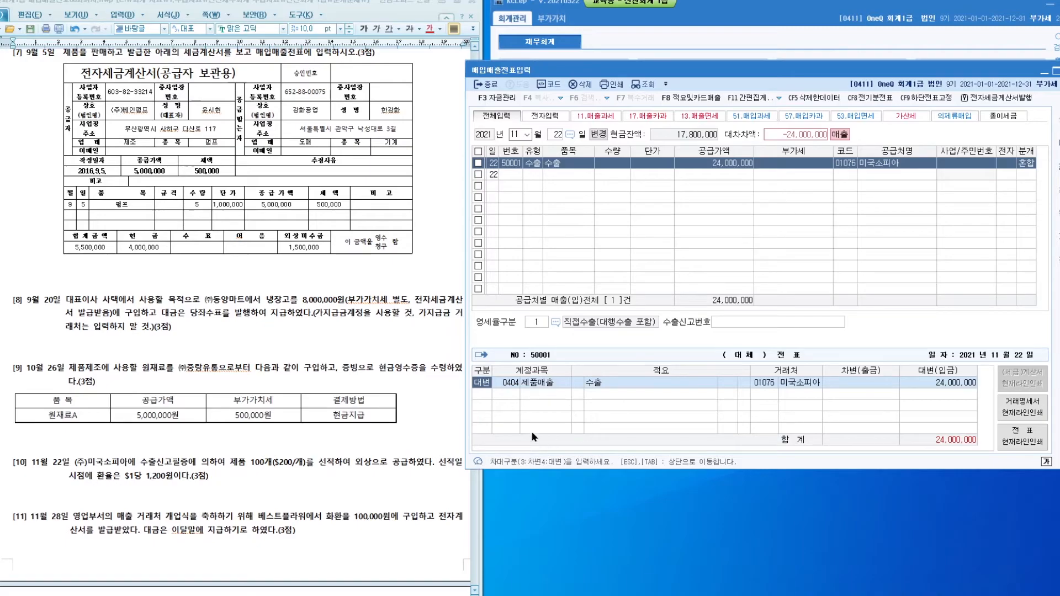
- Add a debit line to the 22 November export voucher for 0108 외상매출금 with 24,000,000
left_click(627, 393)
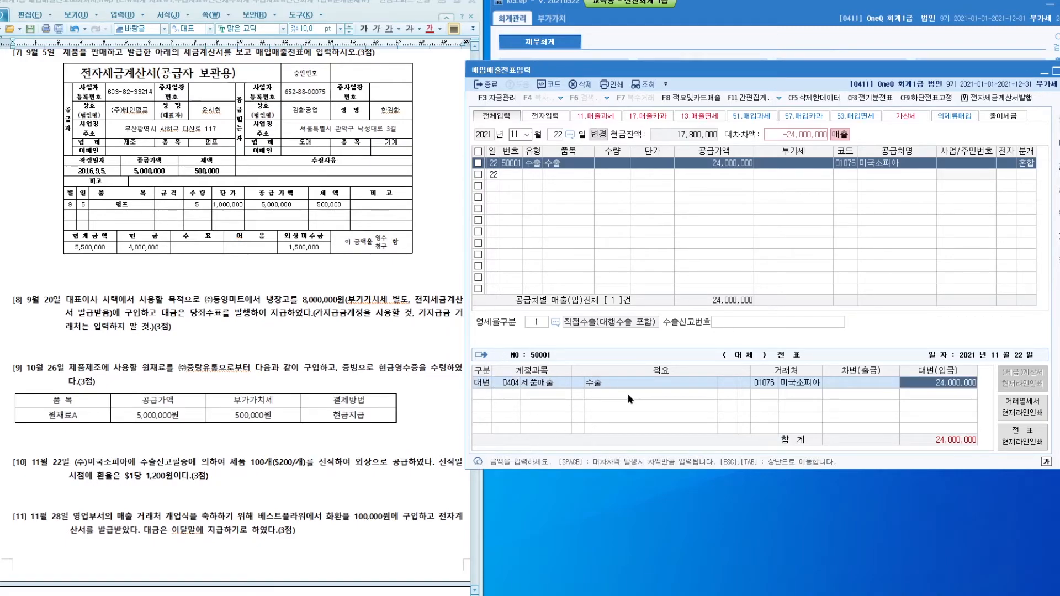
type("3")
key("Return")
type("외상매")
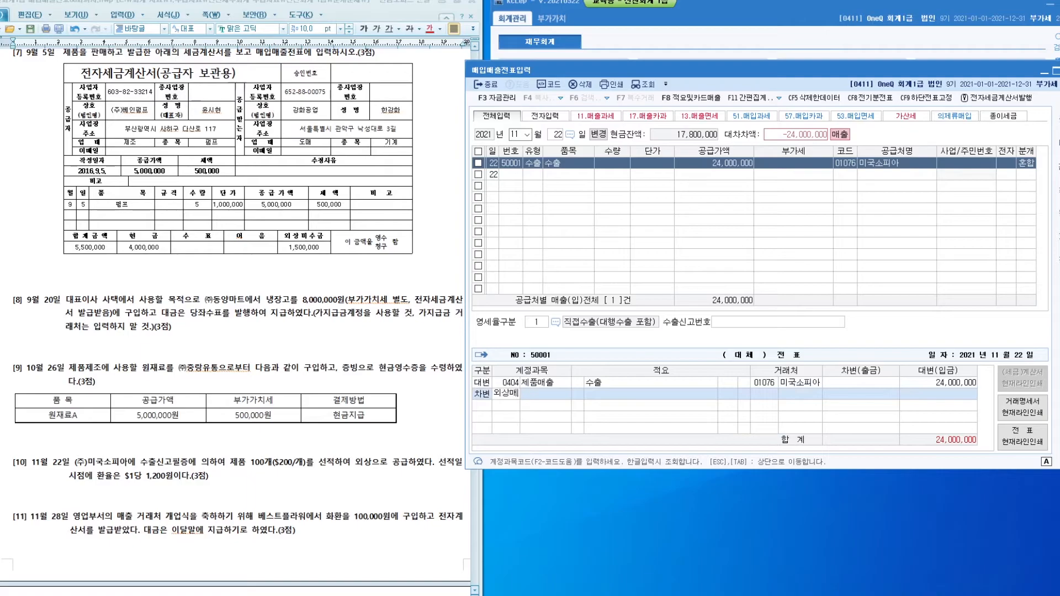
key("Return")
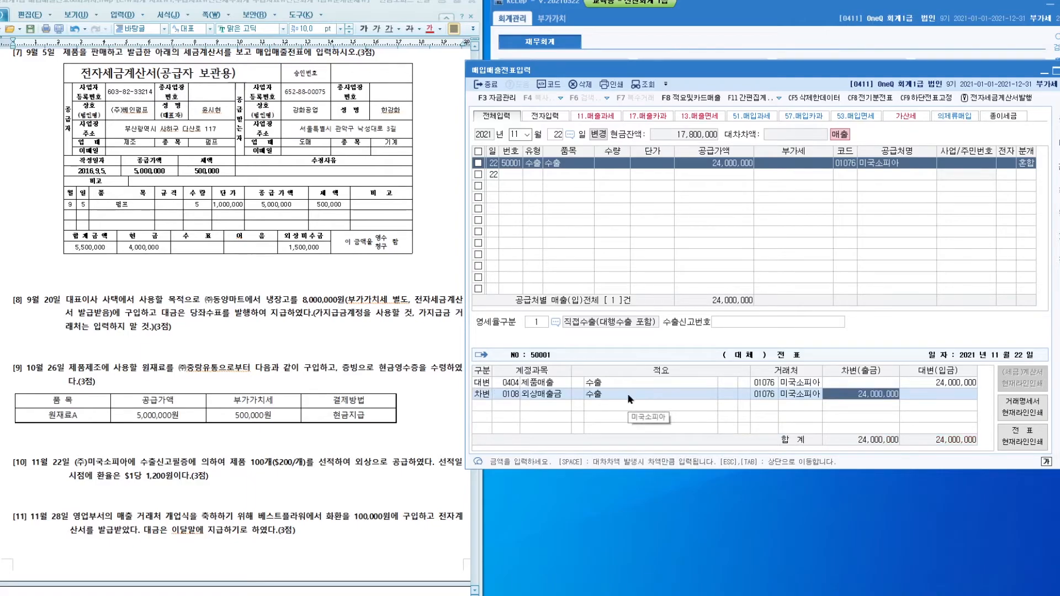
- Enter question [11] on 28 November as a 면세 purchase, item 꽃, supply value 100,000, supplier 01077 베스트플라워
left_click(559, 134)
type("28")
key("Return")
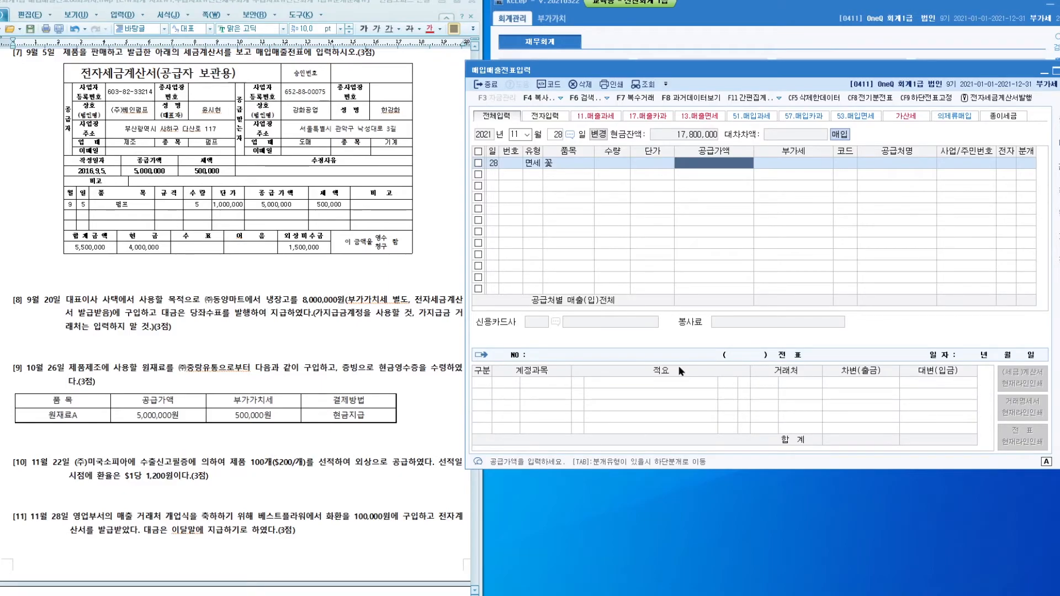
type("100,000")
key("Return")
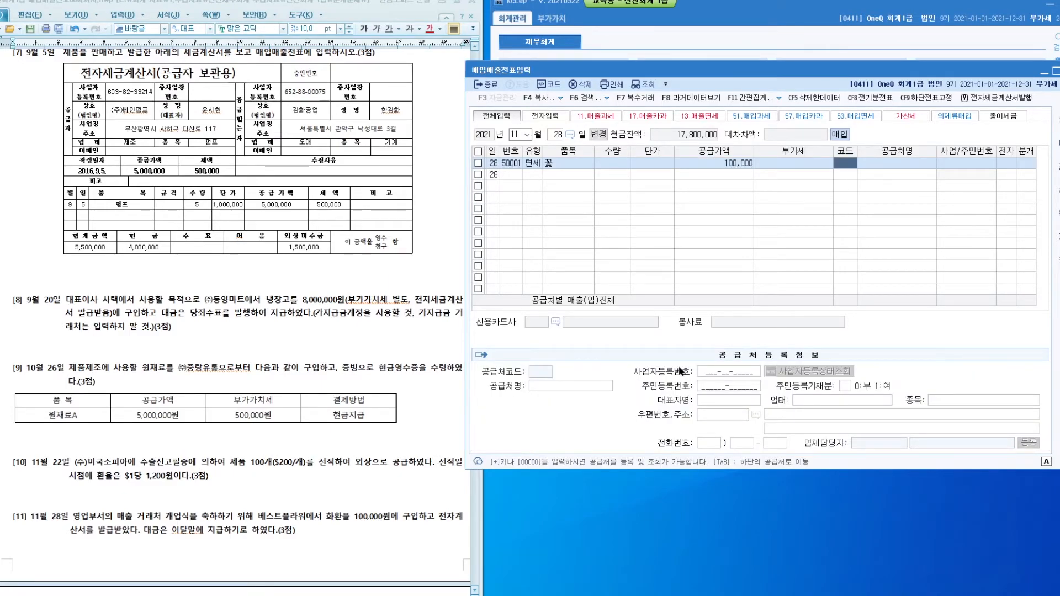
type("01077")
key("Return")
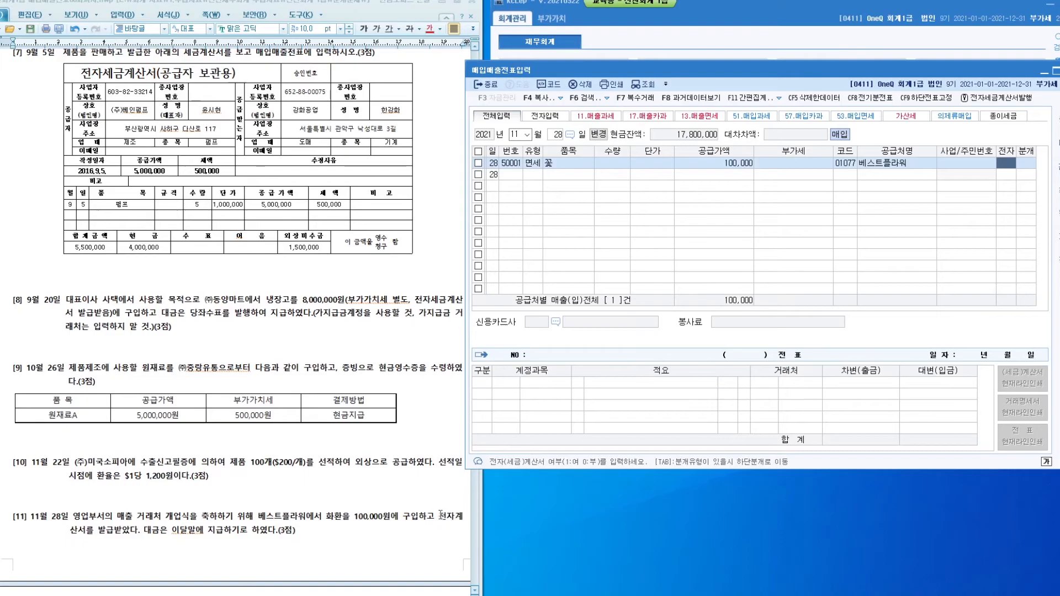
- Mark the 28 November flower purchase as an electronic invoice (여) and set journal type 3 (혼합)
type("1")
key("Return")
type("3")
key("Return")
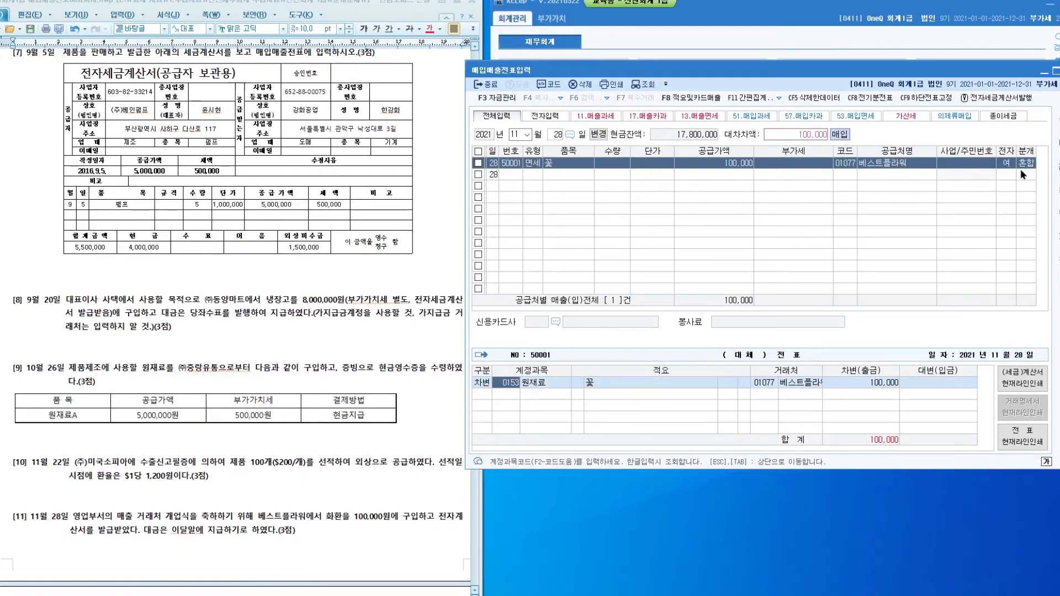
- Change the flower purchase's debit account to 0813 접대비 (판매관리비) and credit 0253 미지급금 with 100,000
type("접대")
key("Return")
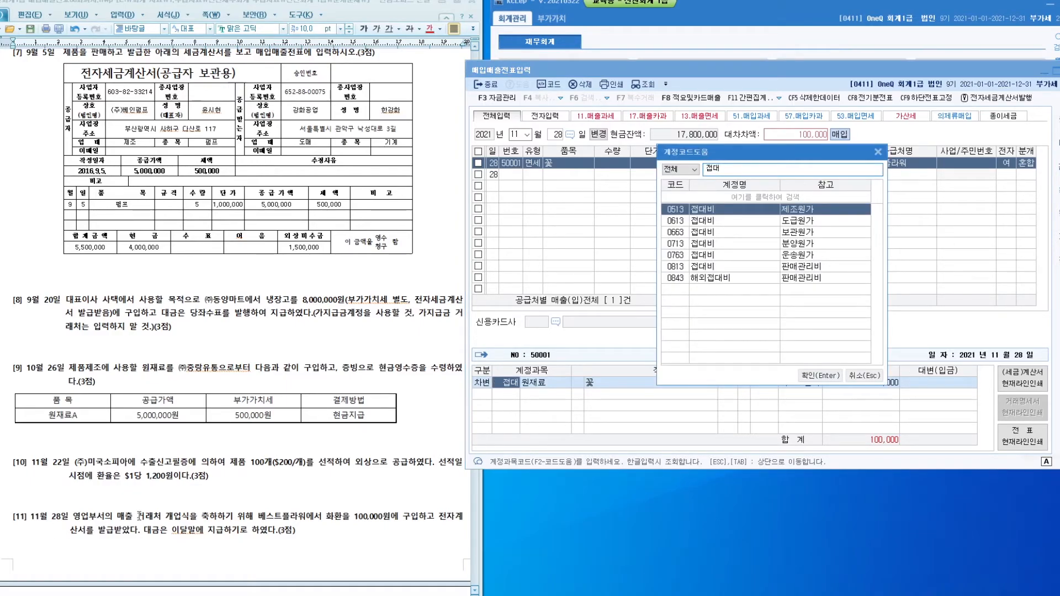
left_click(722, 268)
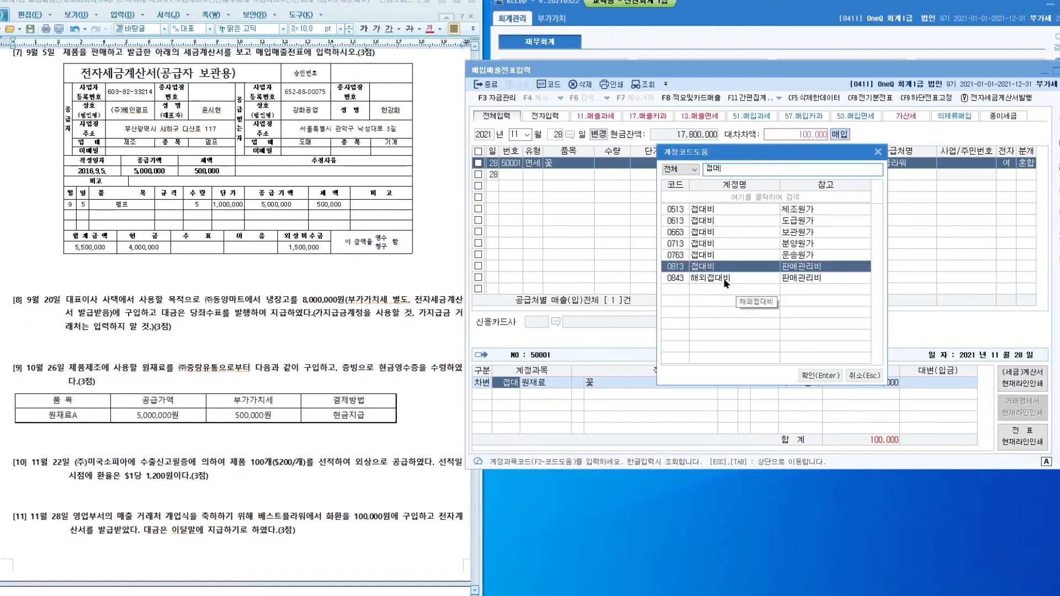
double_click(723, 269)
left_click(858, 393)
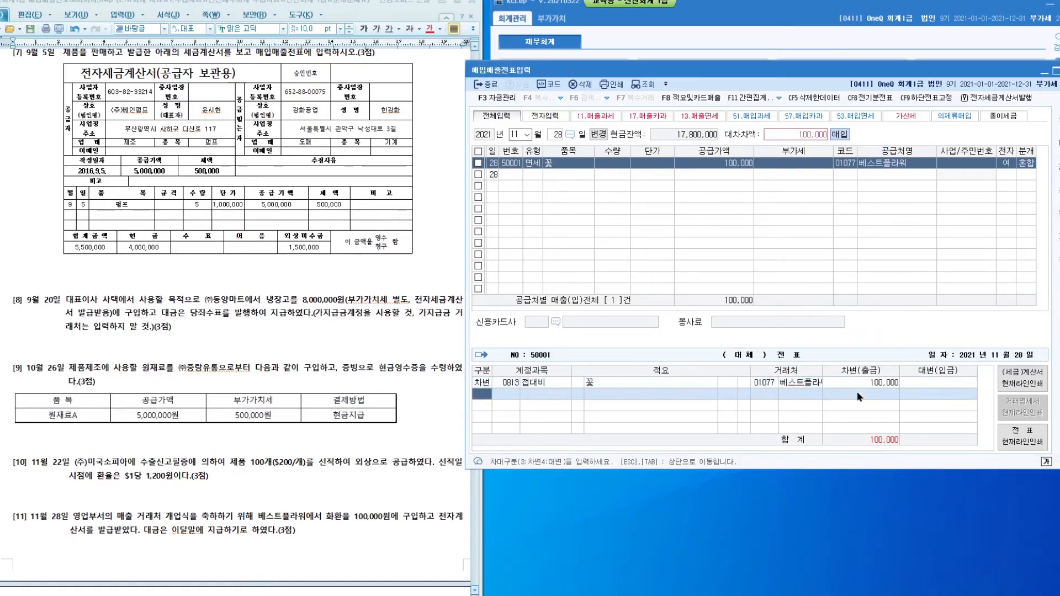
type("4")
key("Return")
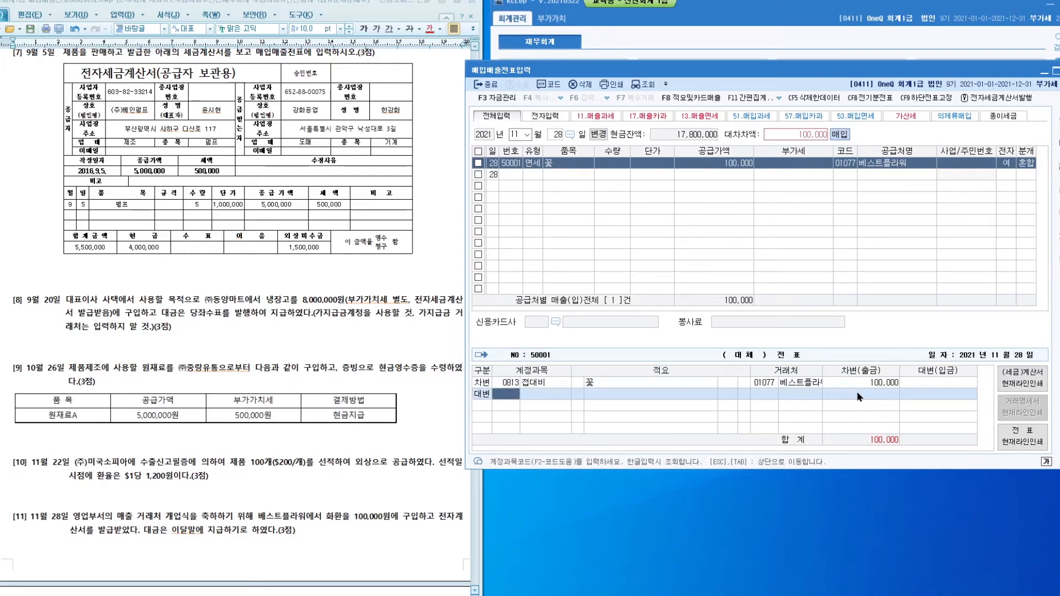
type("미지급금")
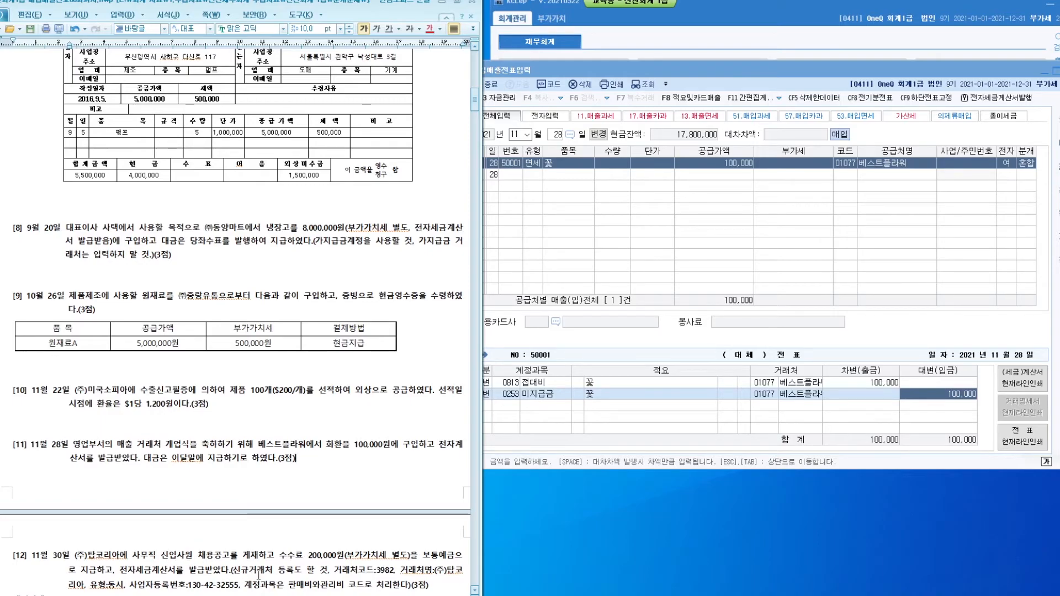
- Open 거래처등록 to register the new business partner described in question [12]
left_click_drag(233, 570, 428, 581)
left_click(436, 586)
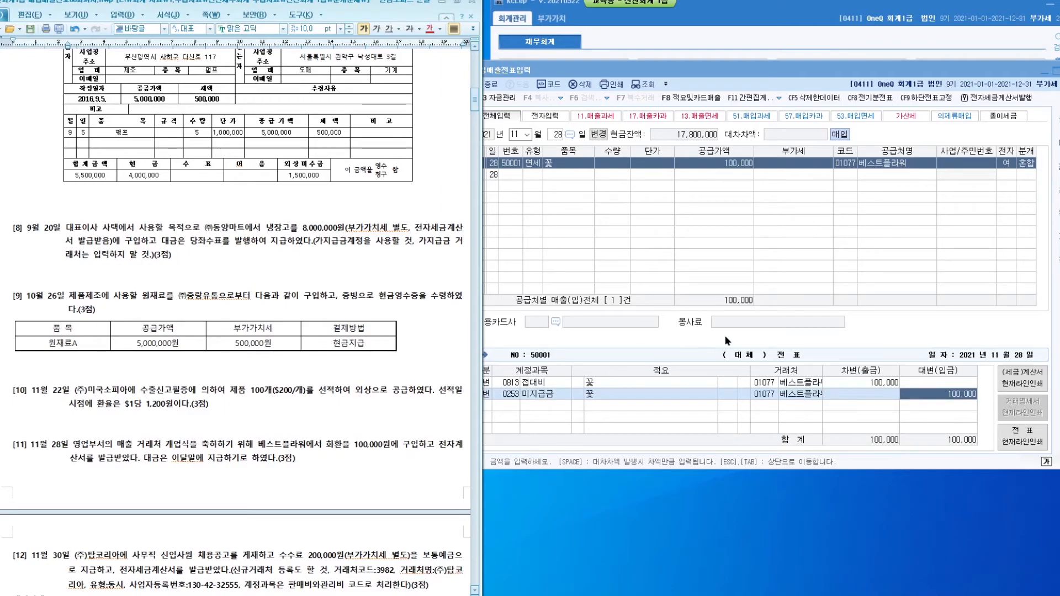
left_click(1045, 74)
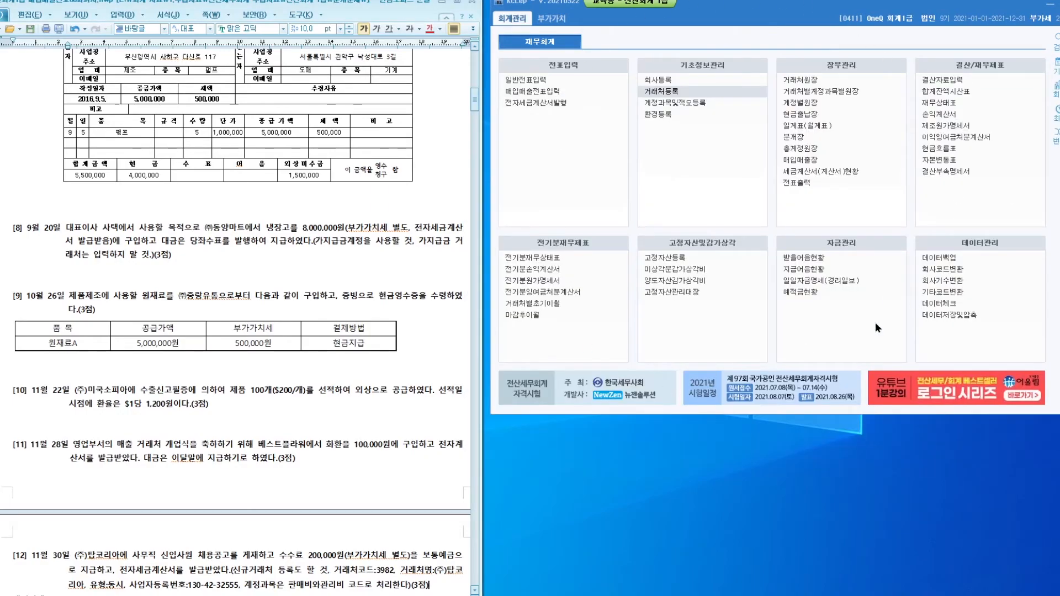
left_click(688, 93)
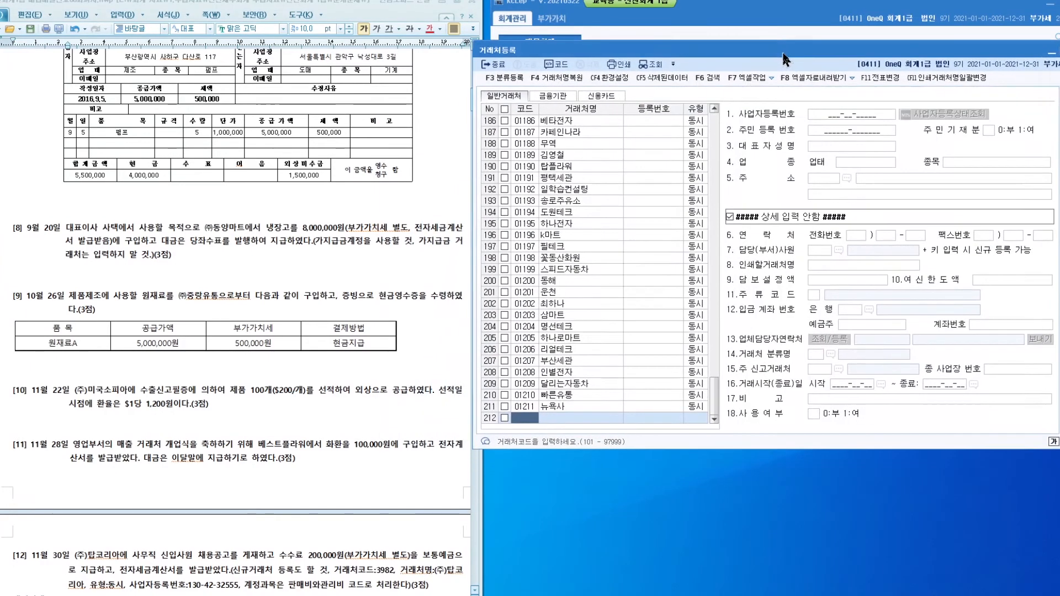
scroll(380, 145, "down", 10)
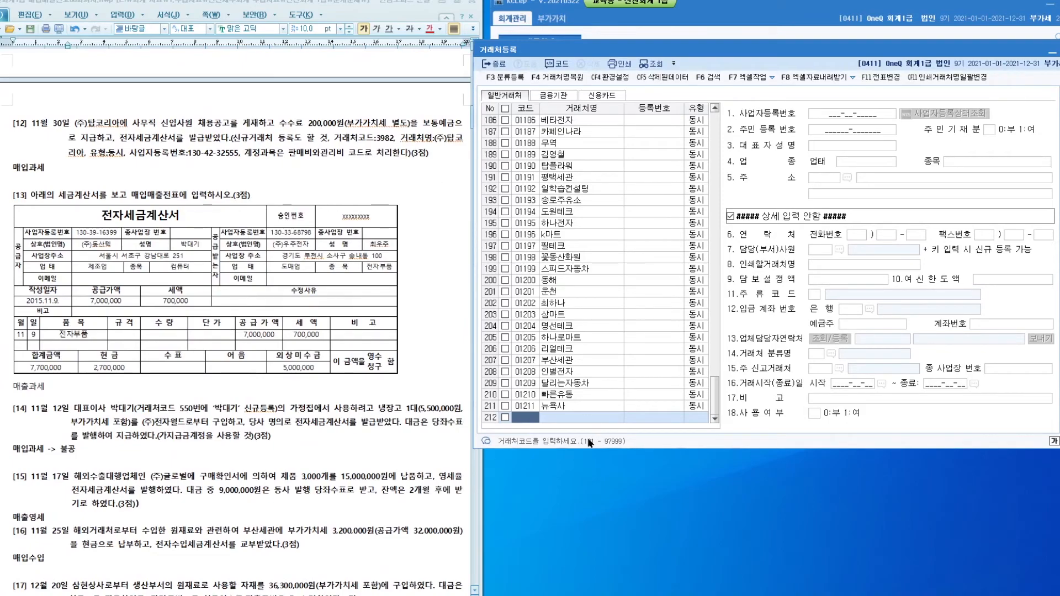
- Register business partner code 3982, (주)탑코리아, with type 동시 and the business registration number given in question [12]
type("3982")
key("Return")
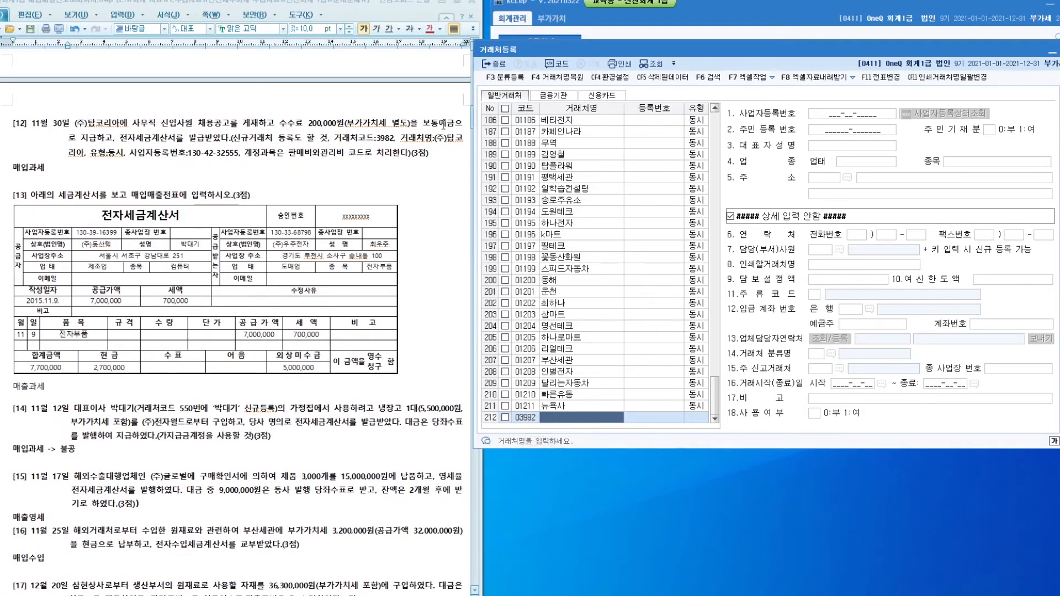
type("(주)탑코리아")
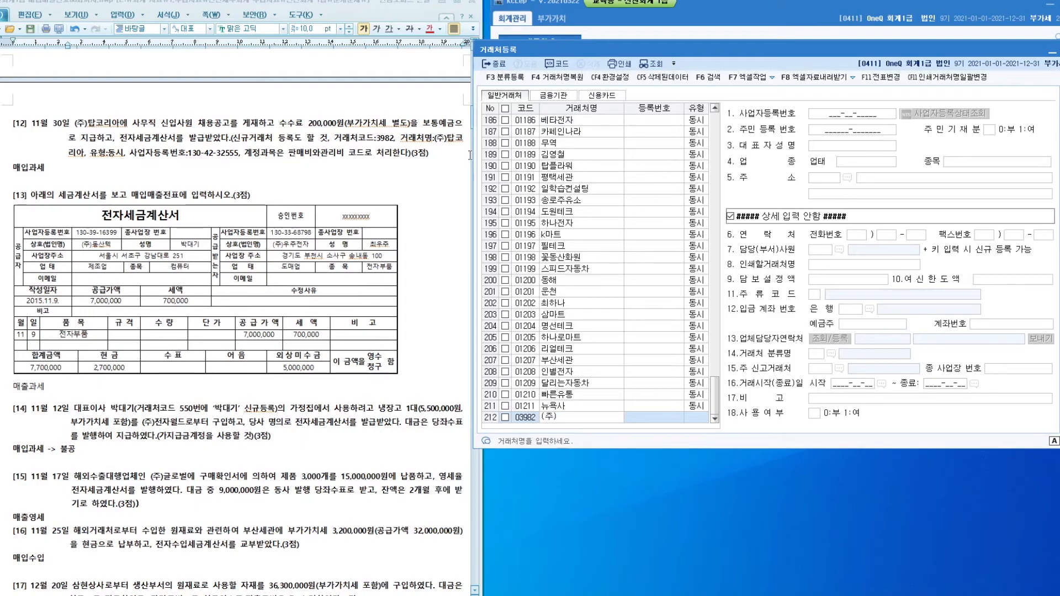
key("Return")
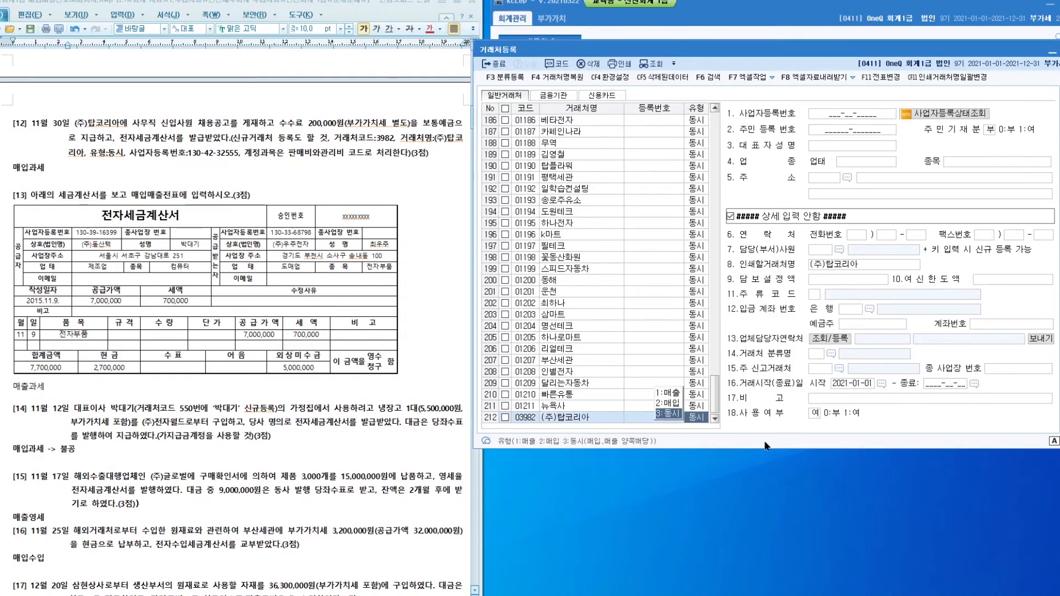
left_click(673, 415)
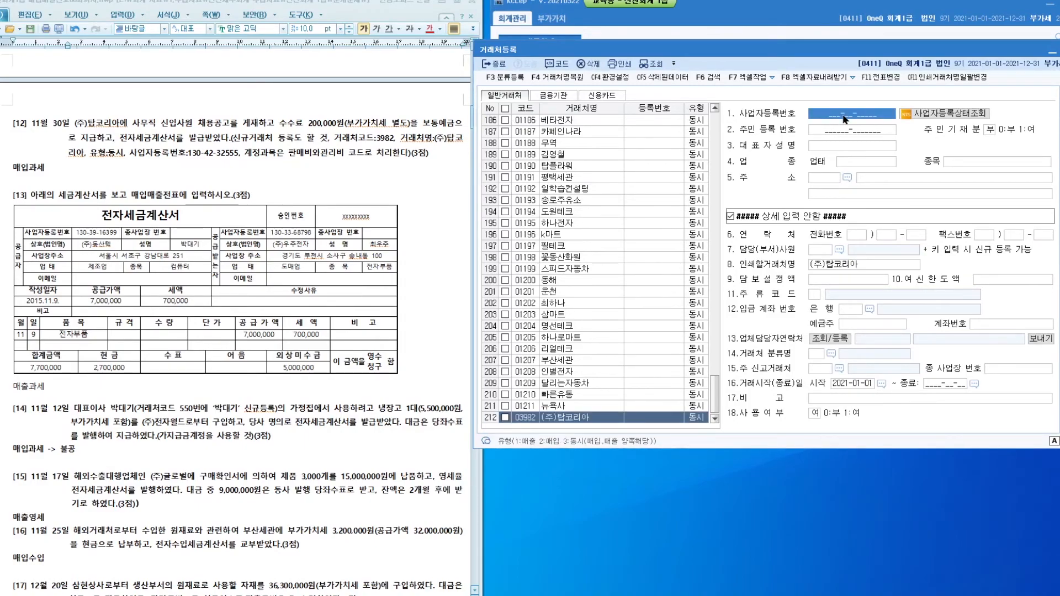
type("130-42-")
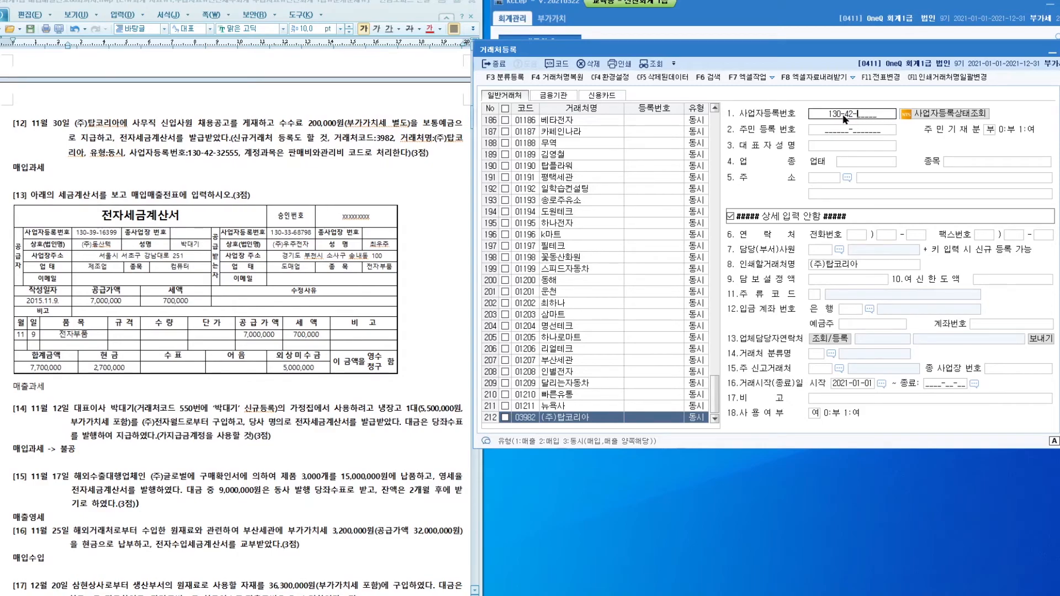
type("32555")
key("Return")
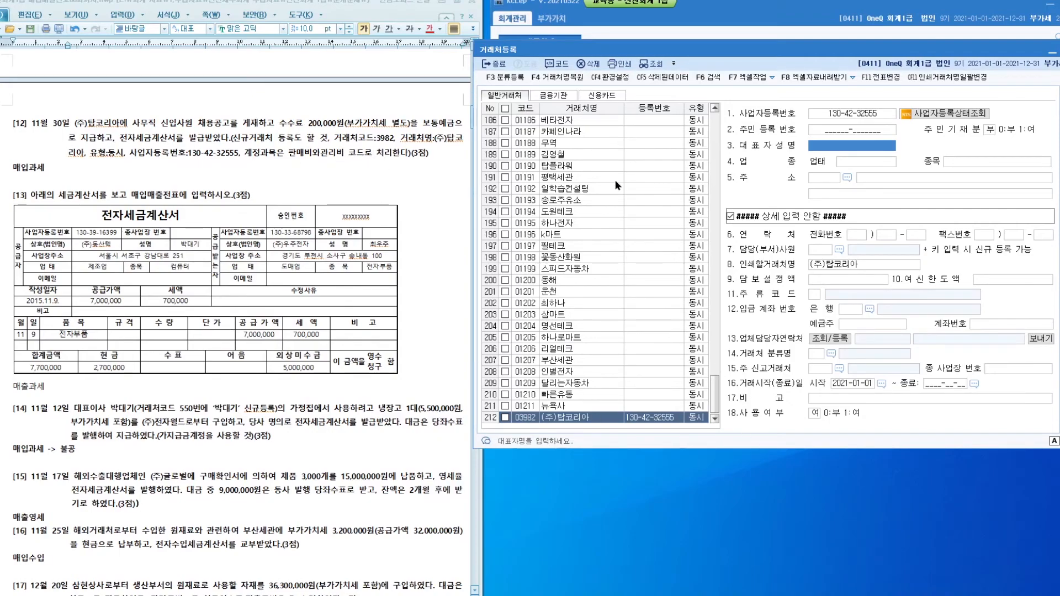
- Return to 매입매출전표입력 and set the voucher date to 30 November for question [12]
left_click(285, 130)
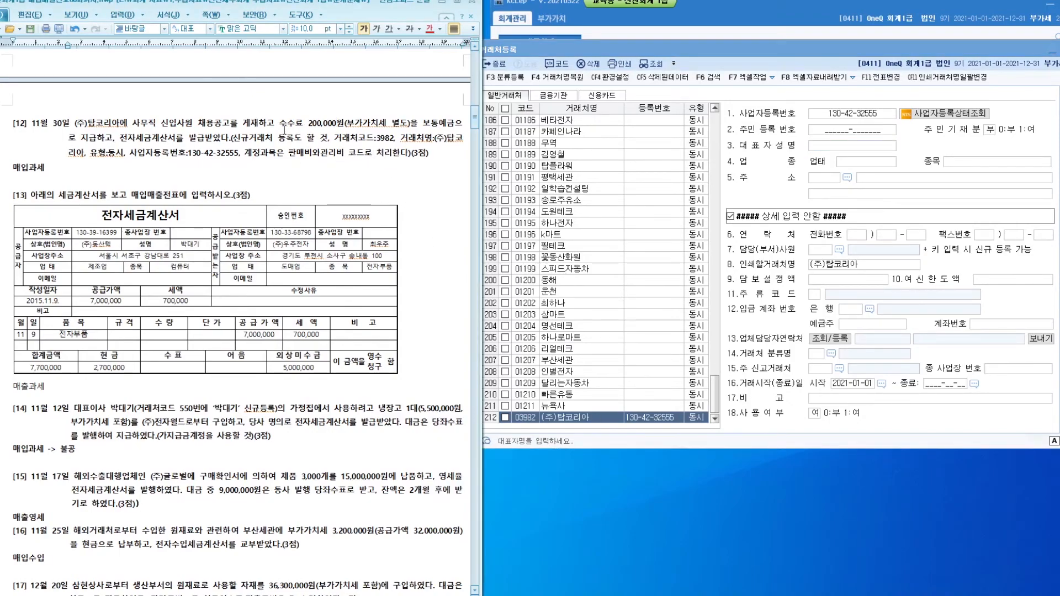
left_click(887, 48)
key("Escape")
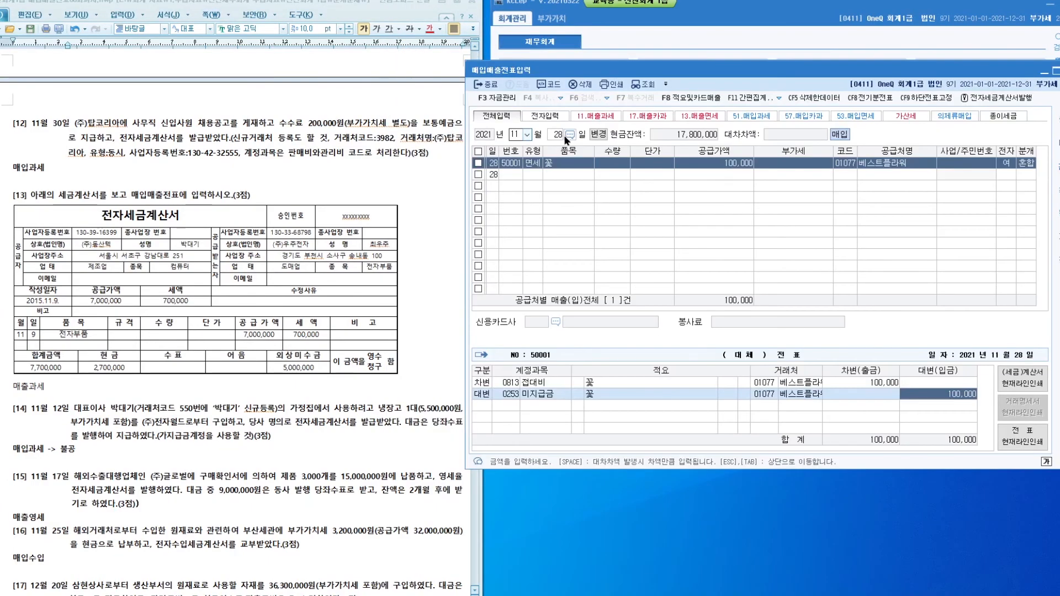
left_click(557, 135)
type("30")
key("Return")
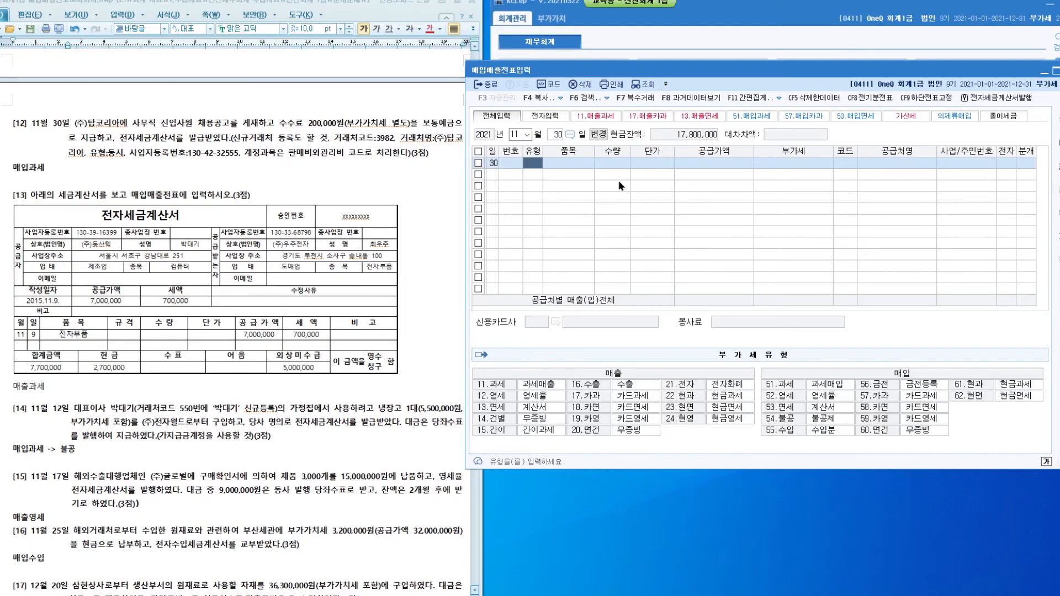
- Enter question [12] as purchase type 51 (과세), item 신입사원, supply value 200,000, VAT 20,000, supplier 03982 (주)탑코리아
type("11")
key("Return")
type("신입사원")
key("Return")
key("Return")
key("Return")
type("2000000")
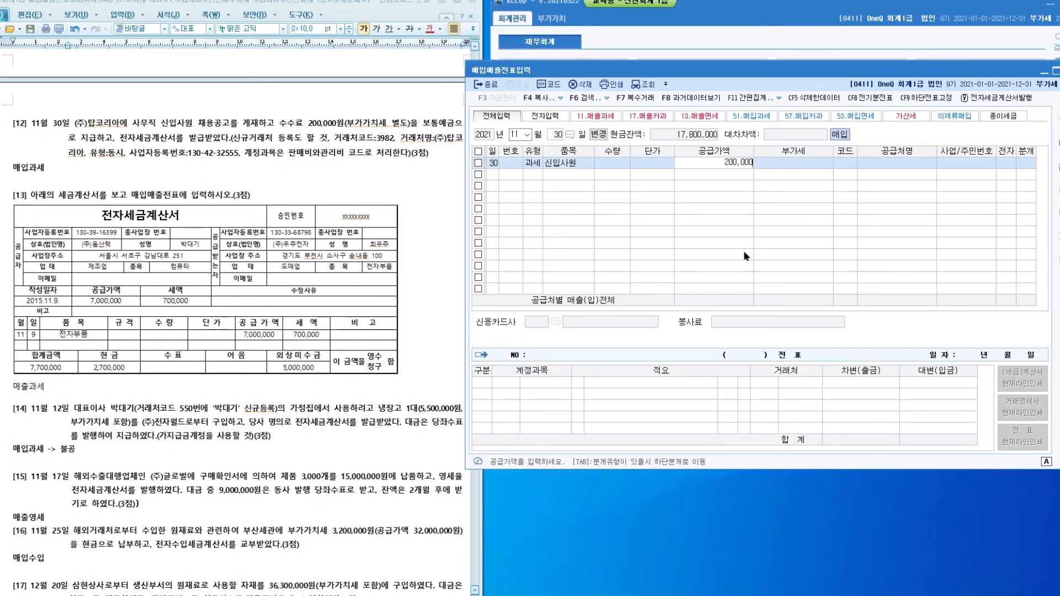
key("Return")
key("Return")
key("F2")
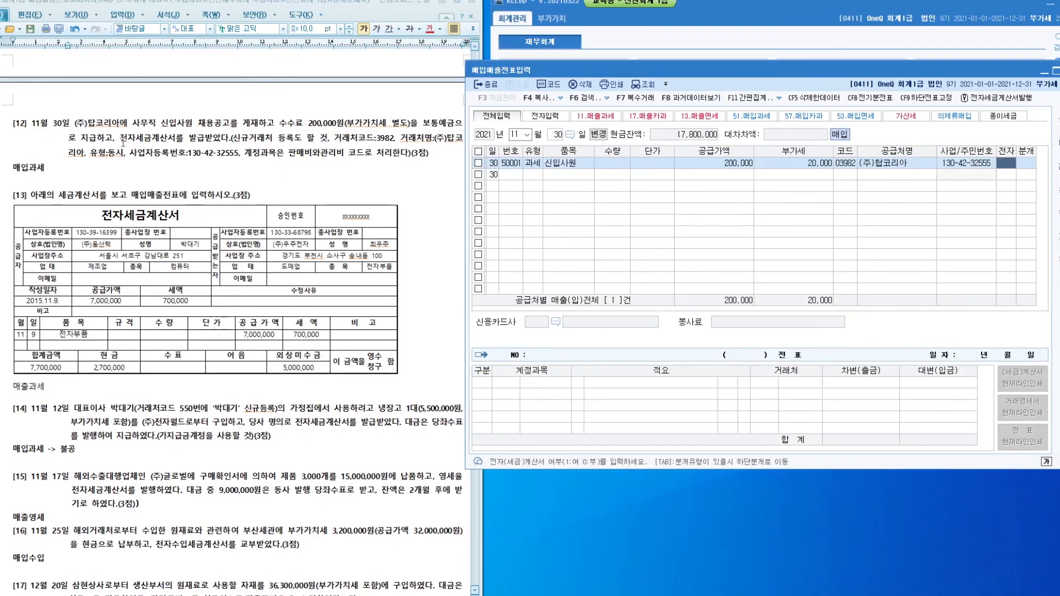
- Mark the 30 November recruitment-notice purchase as an electronic invoice (여) and set journal type 3 (혼합)
type("1")
key("Return")
type("3")
key("Return")
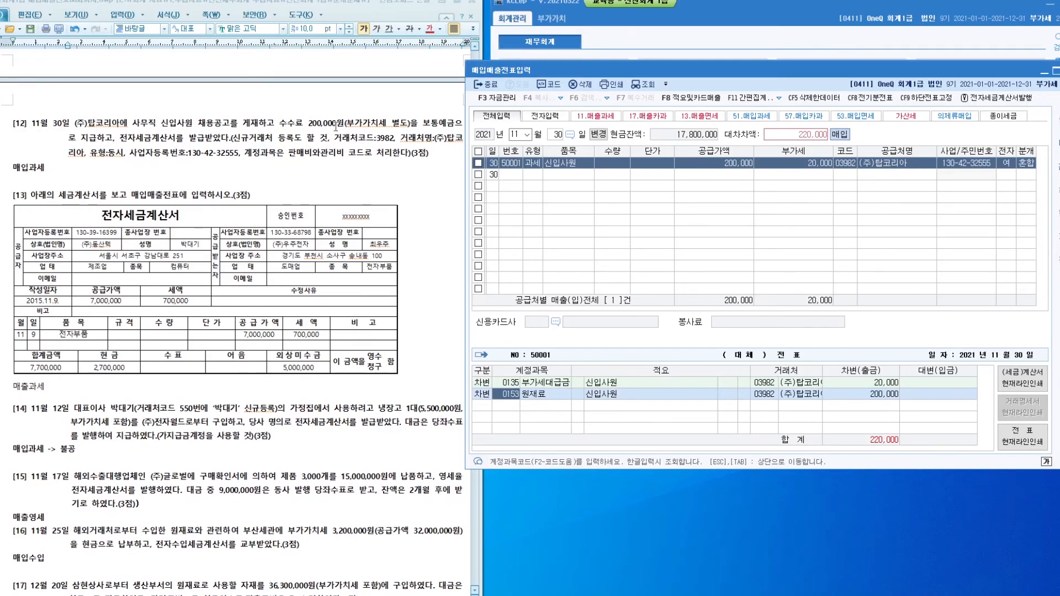
- Change the 200,000 debit line to 0831 수수료비용, credit 0103 보통예금 with 220,000, and close the voucher entry
type("수수료")
key("Return")
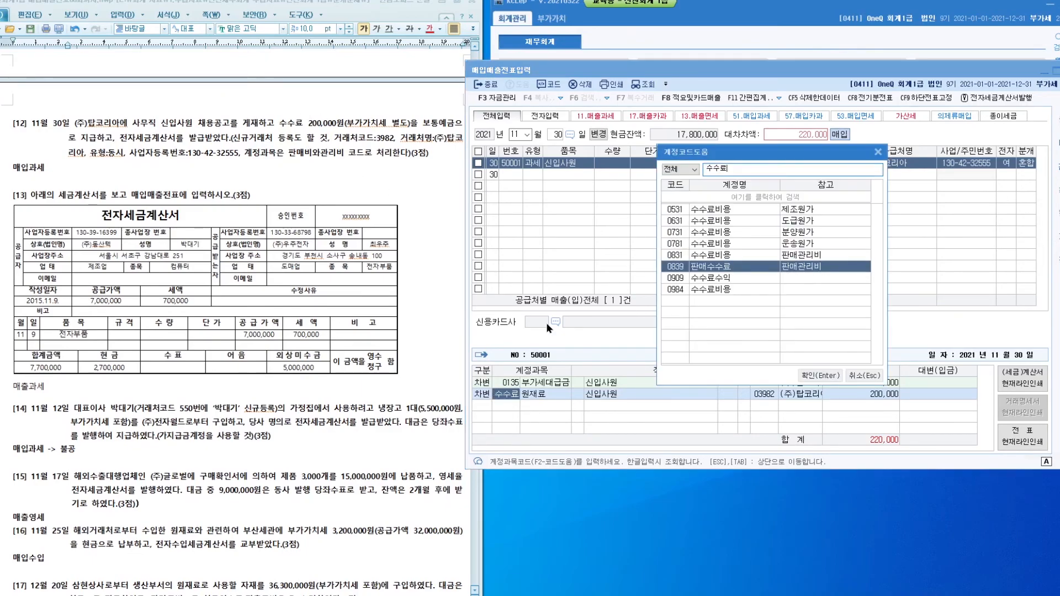
key("Up")
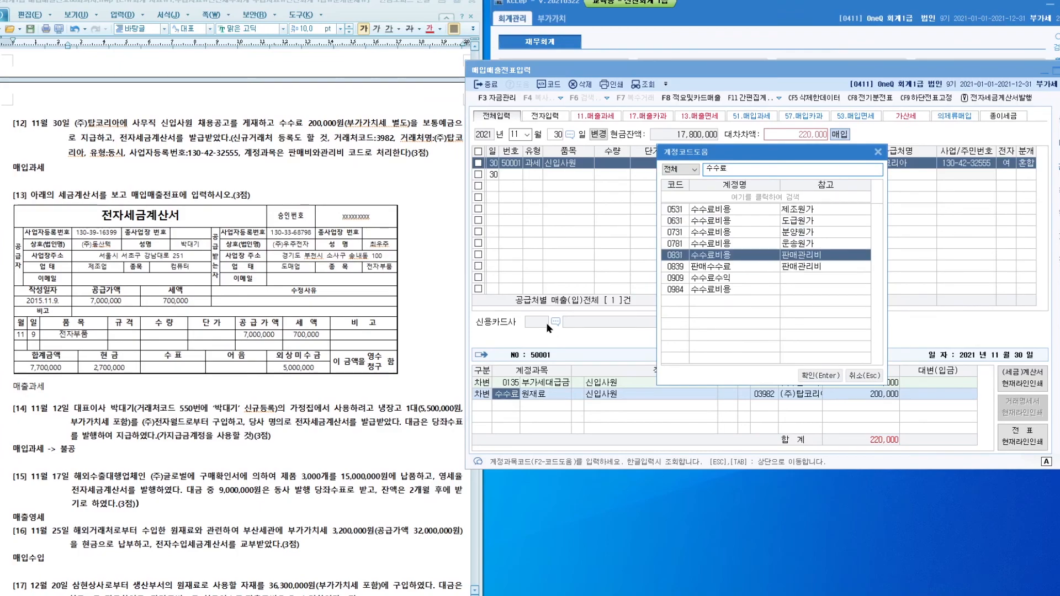
key("Return")
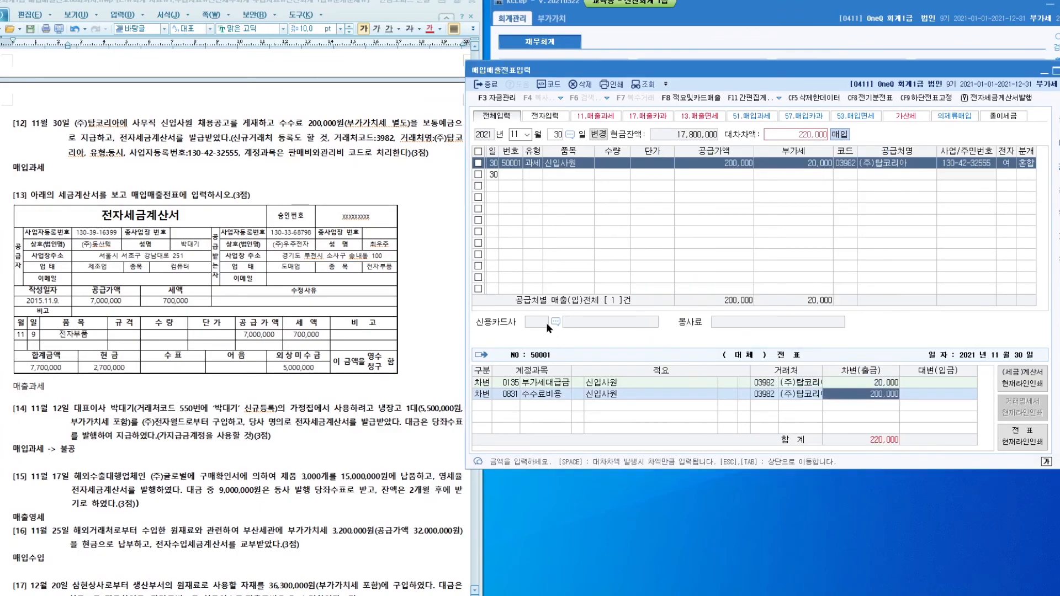
key("Return")
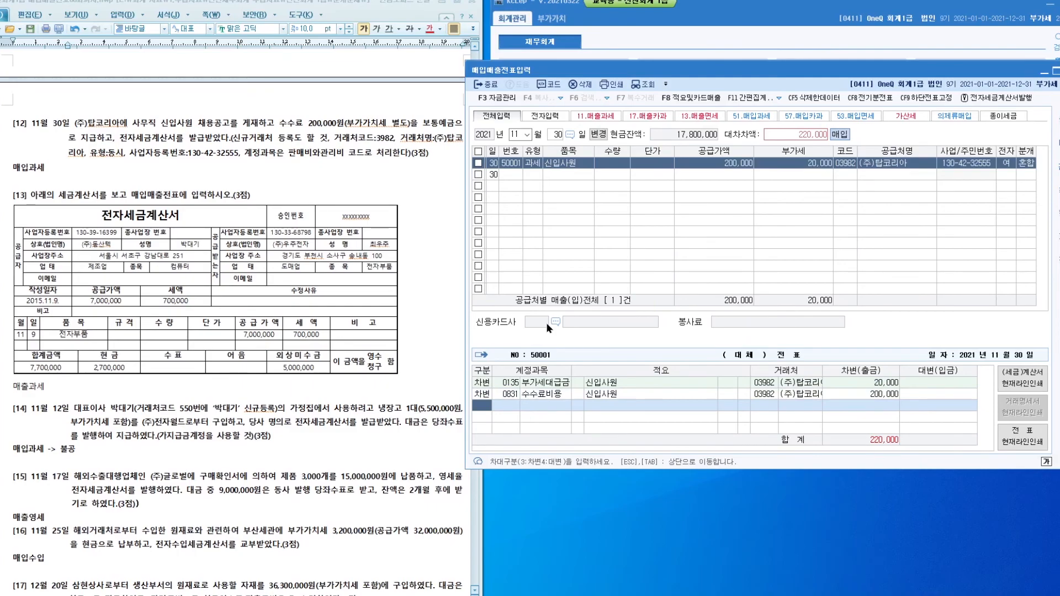
type("4103")
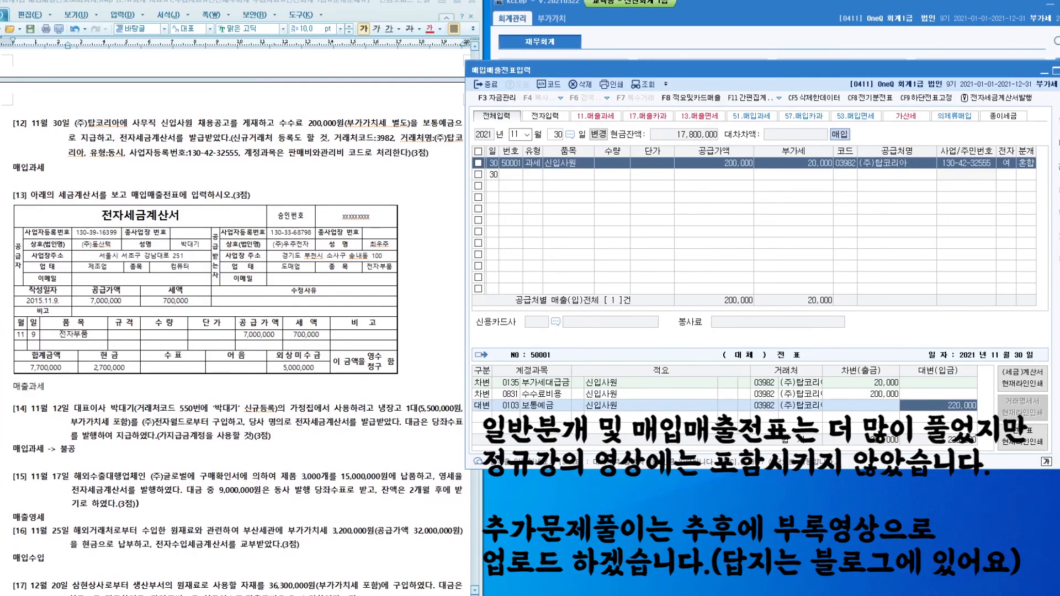
key("Escape")
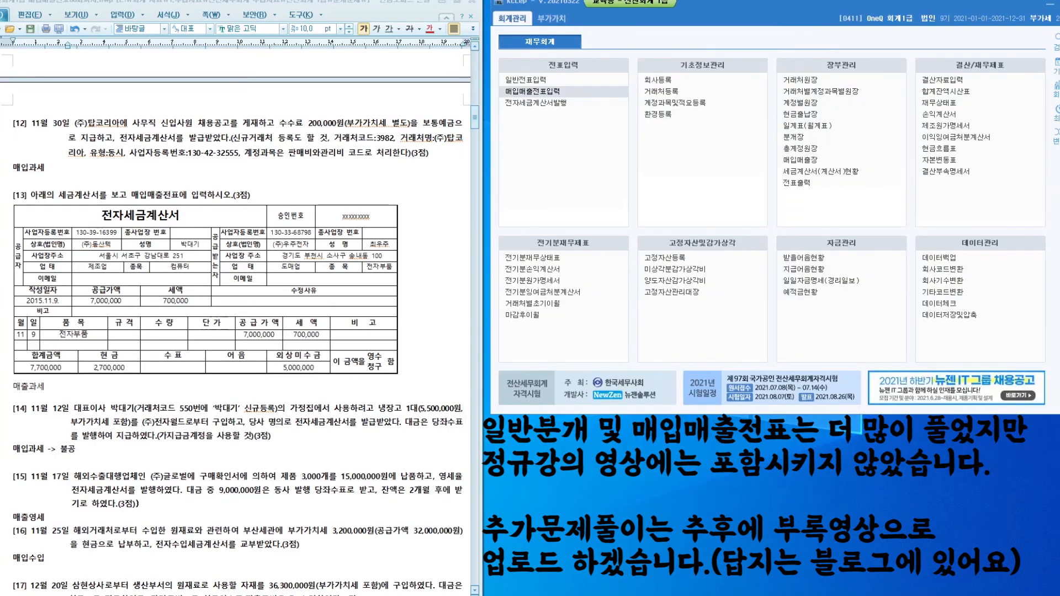